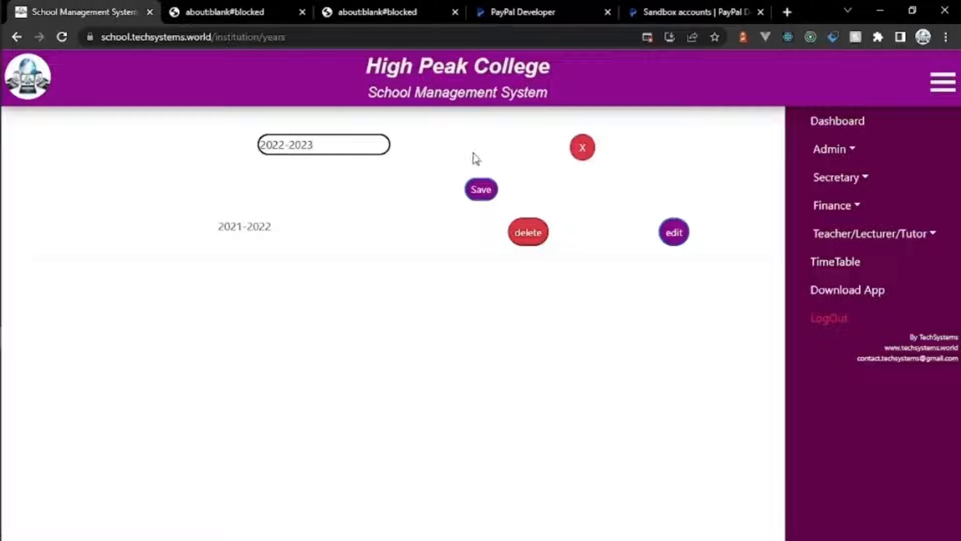
# Step: Save the 2022-2023 academic year and add the First Year level
pyautogui.click(481, 189)
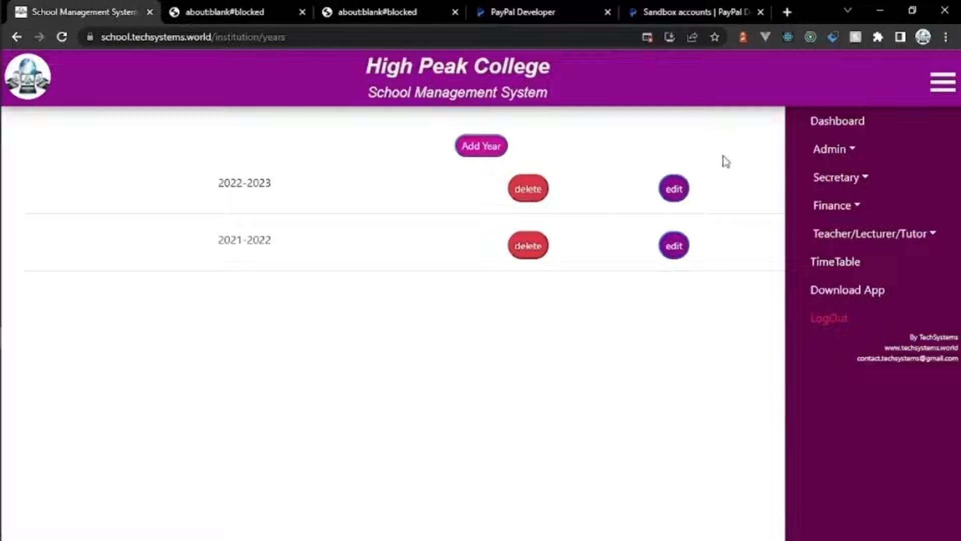
pyautogui.click(830, 149)
pyautogui.click(830, 208)
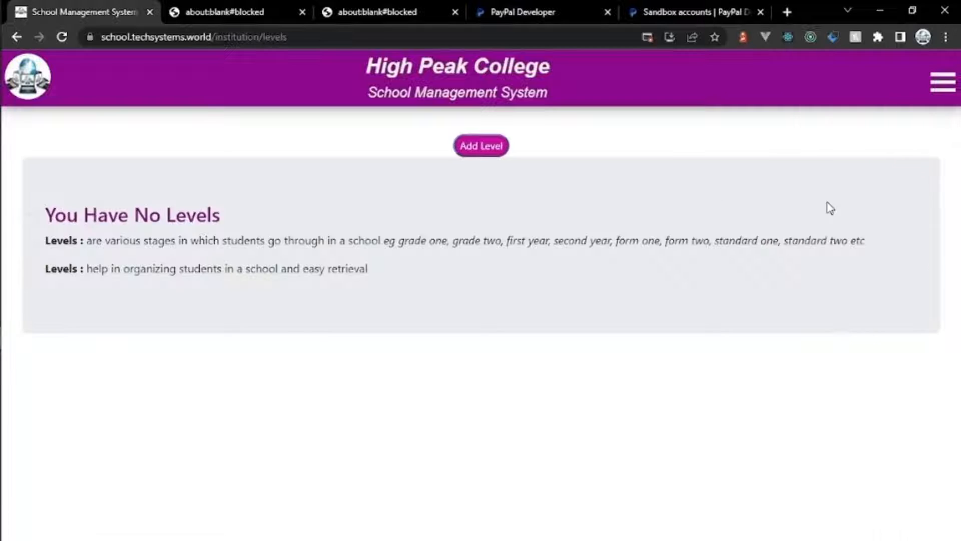
pyautogui.click(482, 145)
pyautogui.click(368, 143)
pyautogui.write('F')
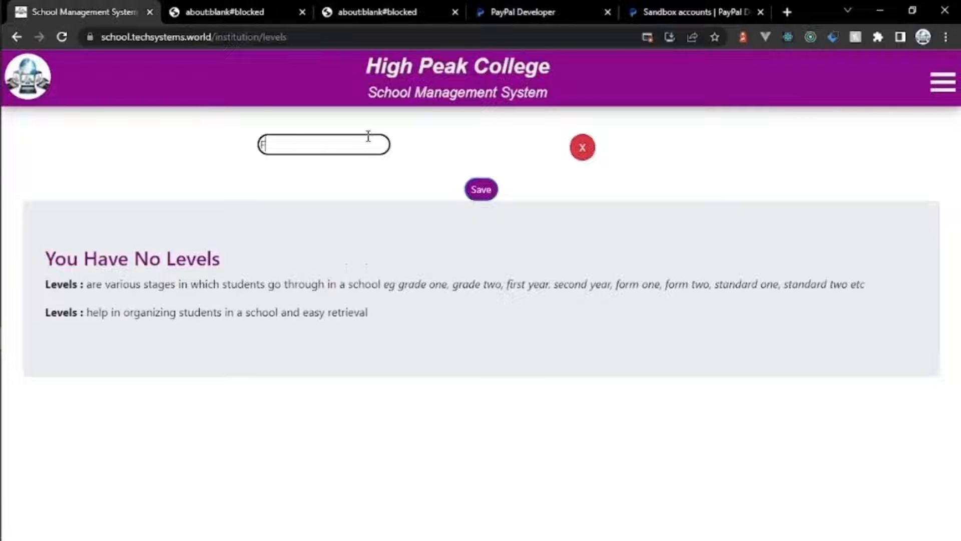
pyautogui.write('irst Year')
pyautogui.click(480, 189)
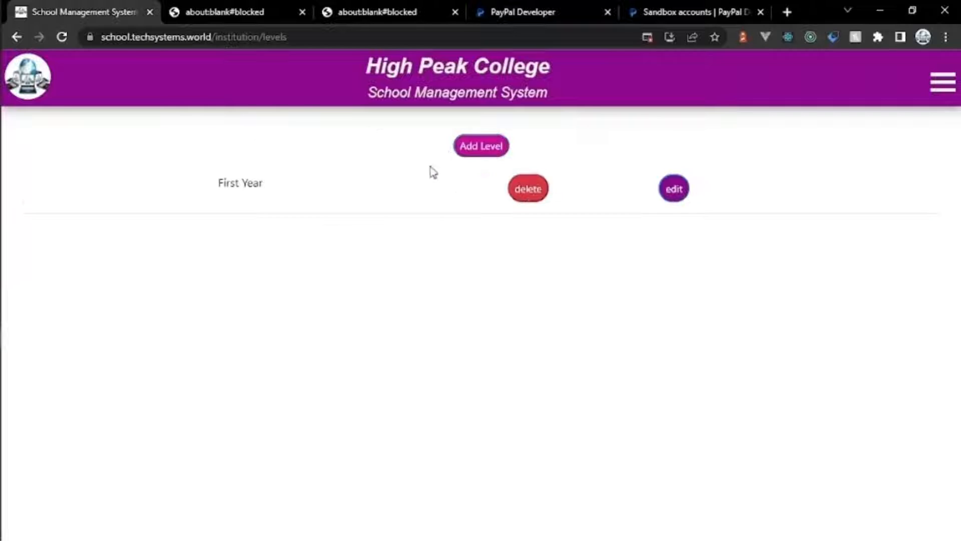
# Step: Add the Second Year and Third Year levels
pyautogui.click(481, 146)
pyautogui.click(348, 146)
pyautogui.write('Second Year')
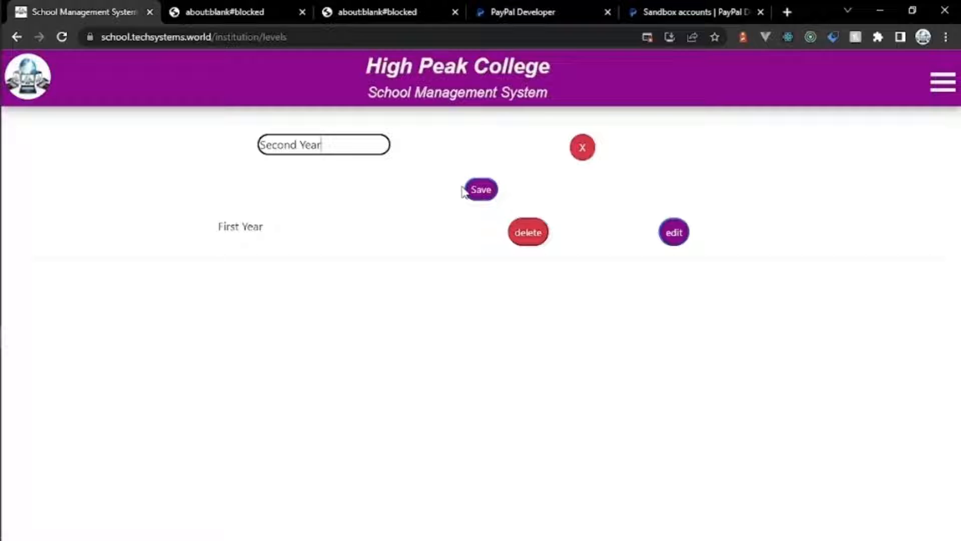
pyautogui.click(463, 191)
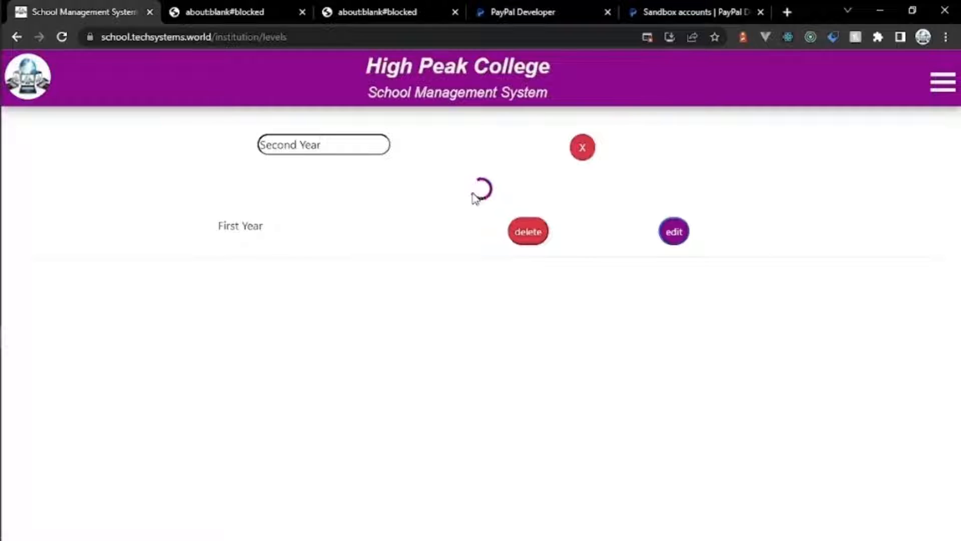
pyautogui.click(468, 149)
pyautogui.click(331, 142)
pyautogui.write('Third')
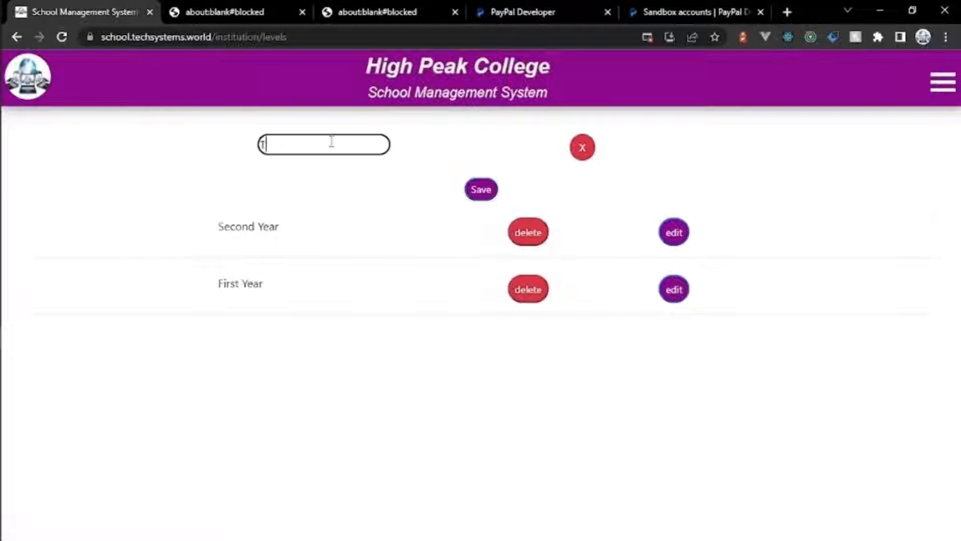
pyautogui.click(476, 194)
# Step: Add the Fourth Year level
pyautogui.click(465, 153)
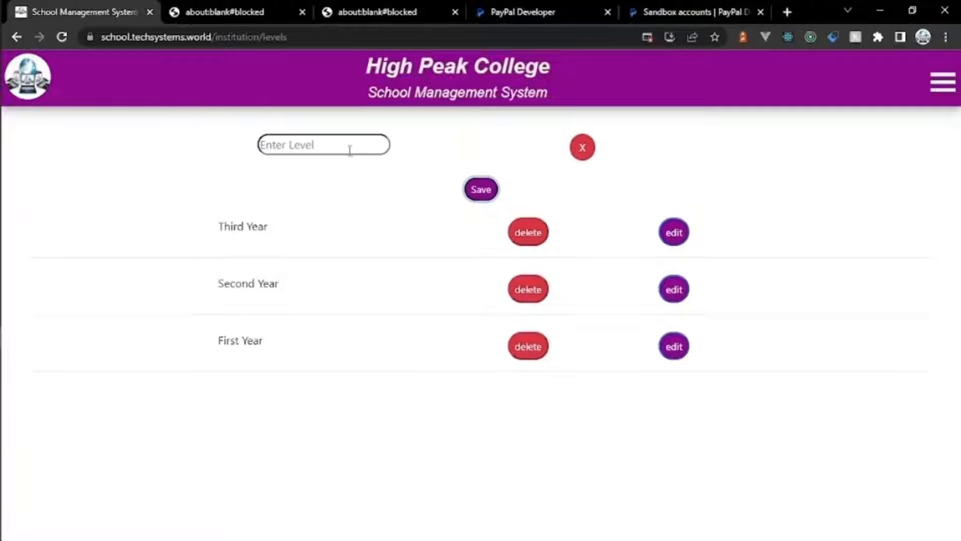
pyautogui.click(350, 149)
pyautogui.write('Fourth Year')
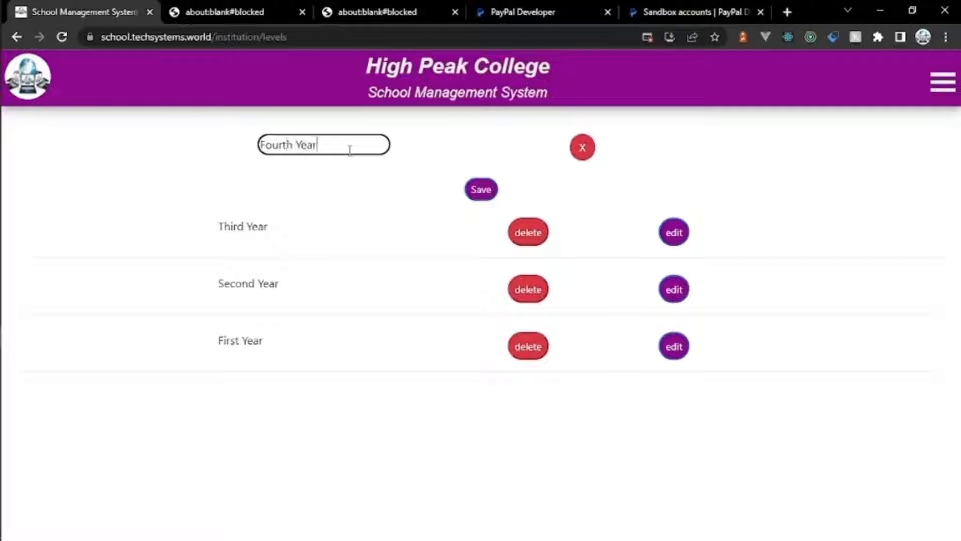
pyautogui.click(488, 193)
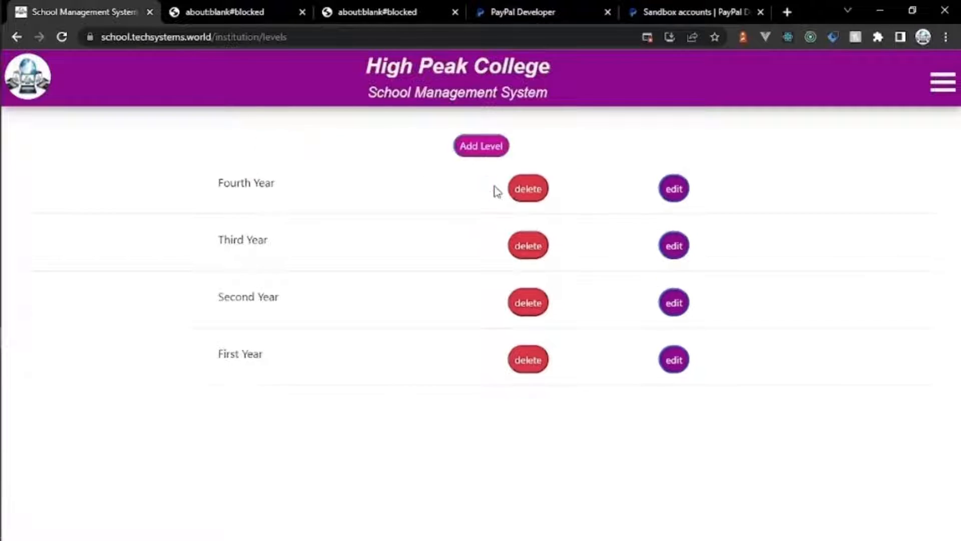
pyautogui.click(935, 94)
pyautogui.click(848, 150)
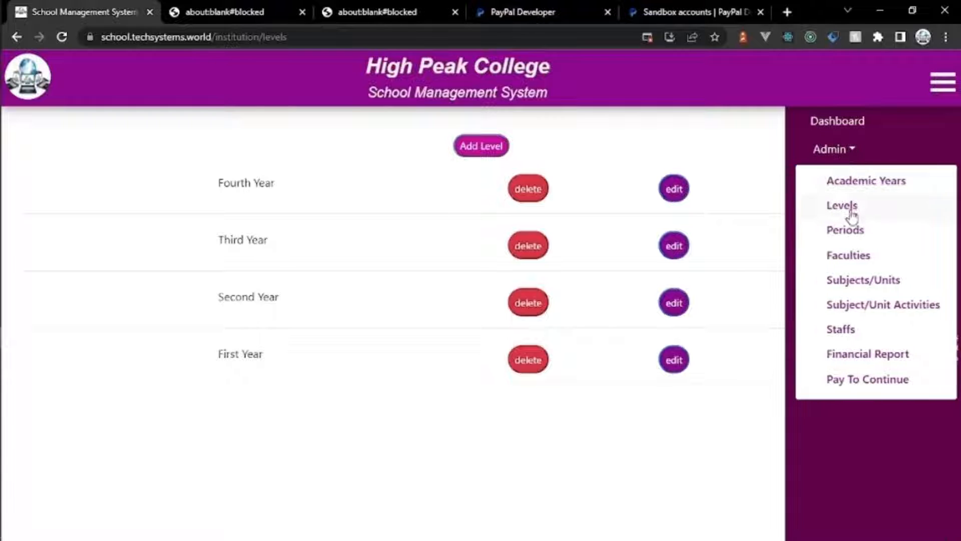
# Step: Add the First Semester and Second Semester periods
pyautogui.click(851, 230)
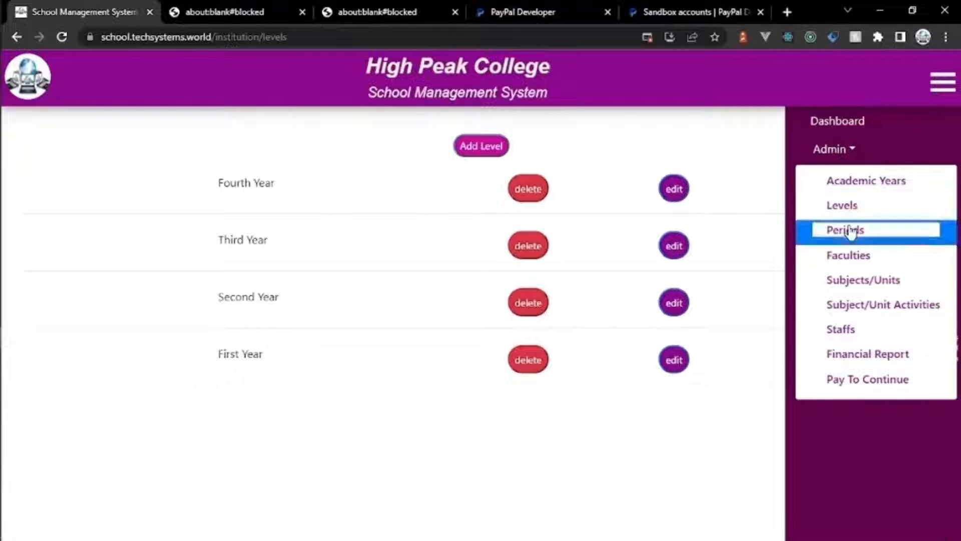
pyautogui.click(481, 151)
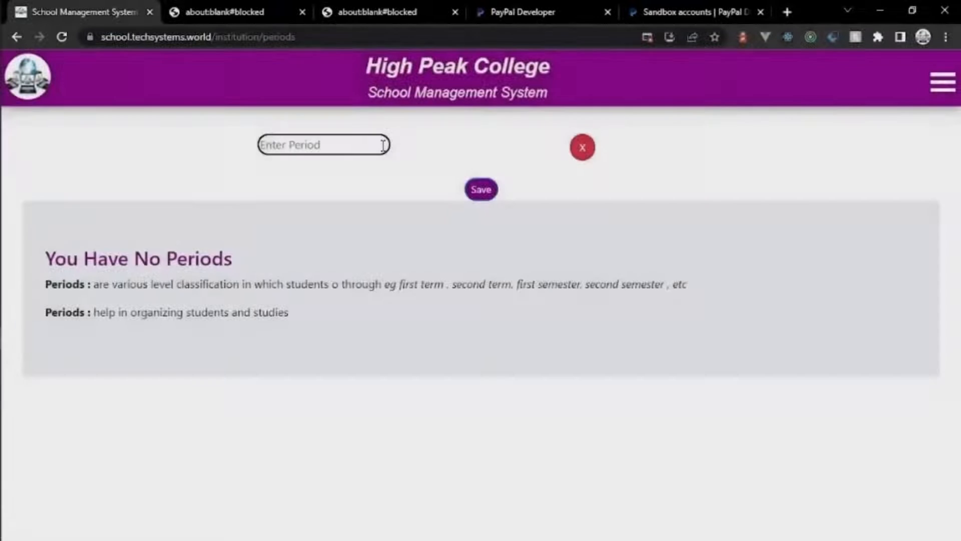
pyautogui.click(383, 145)
pyautogui.write('Fi')
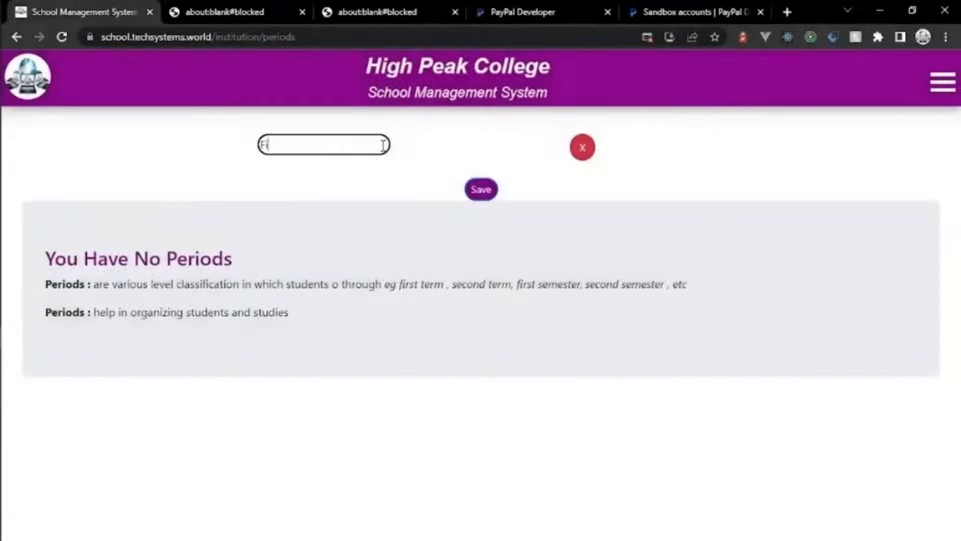
pyautogui.write('rst Semester')
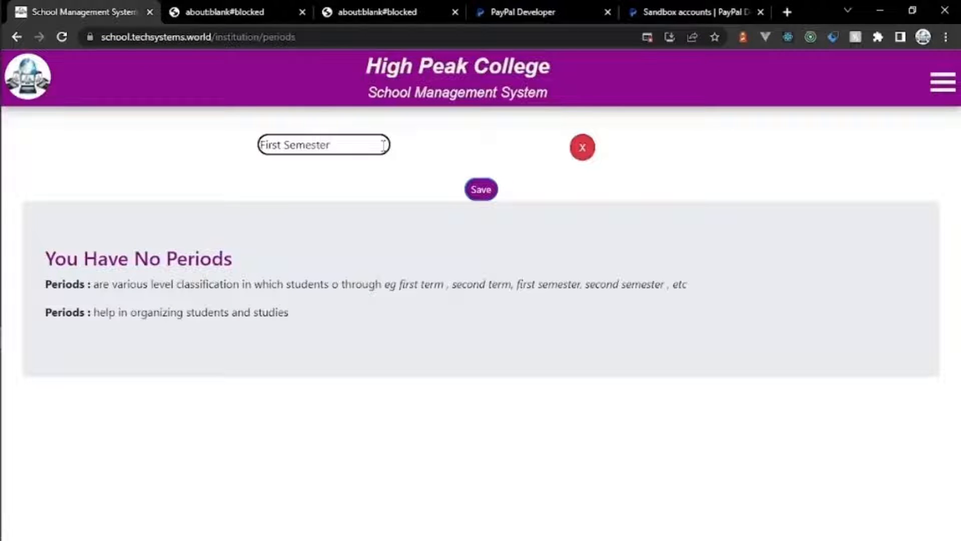
pyautogui.click(481, 194)
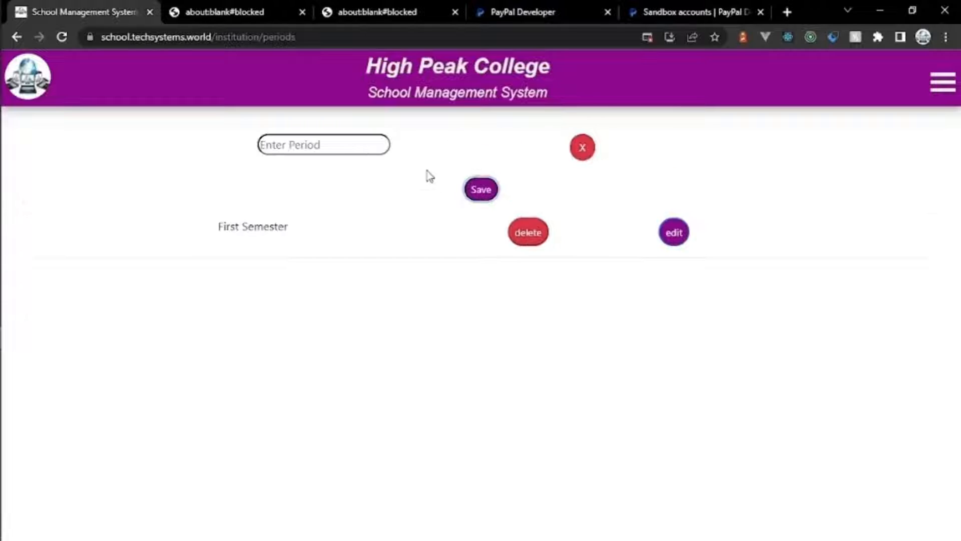
pyautogui.click(337, 145)
pyautogui.write('Second Se')
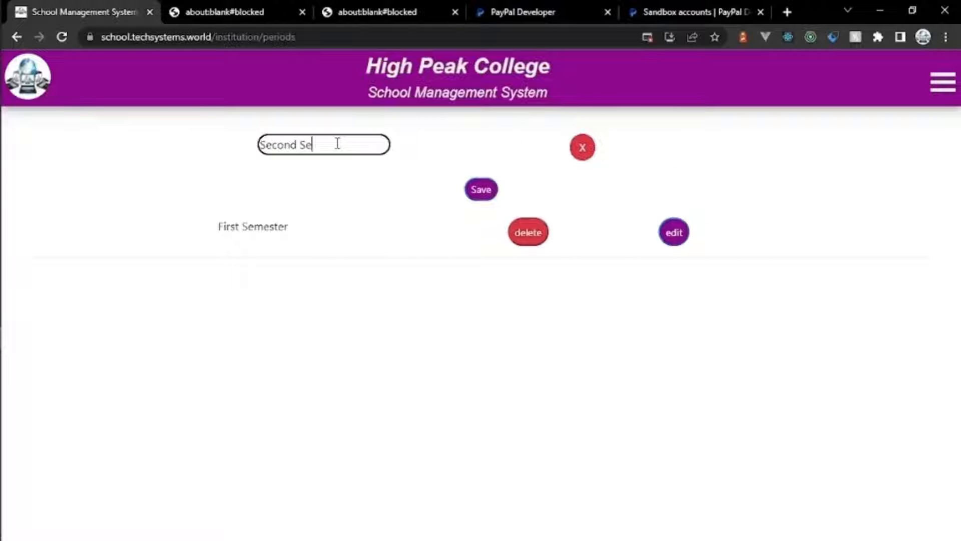
pyautogui.write('mester')
pyautogui.click(482, 191)
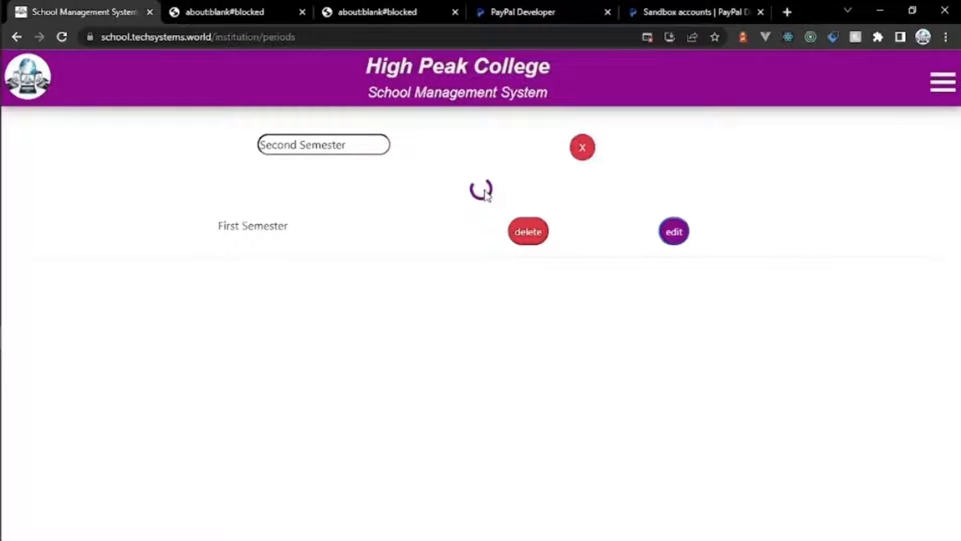
# Step: Add the Third Semester period
pyautogui.click(474, 153)
pyautogui.click(356, 141)
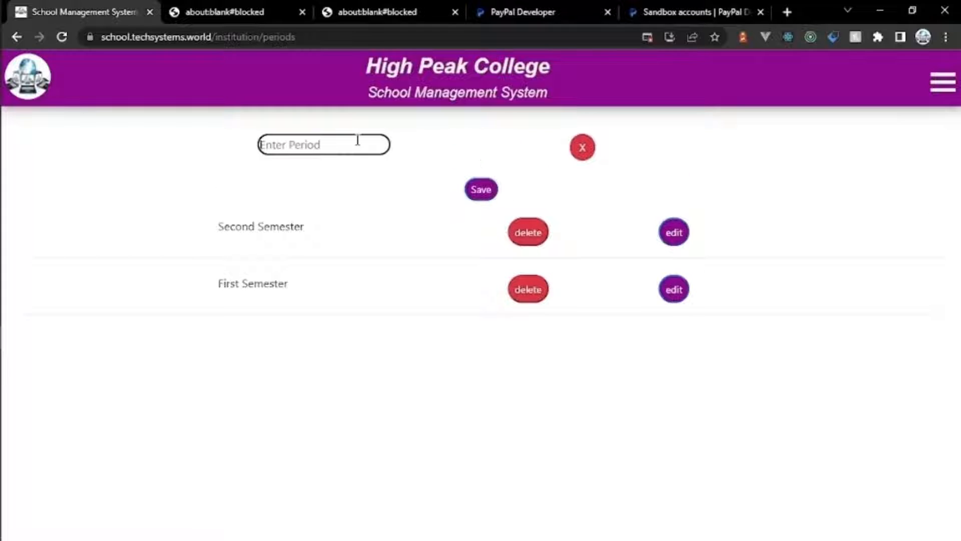
pyautogui.write('Third Semester')
pyautogui.click(486, 191)
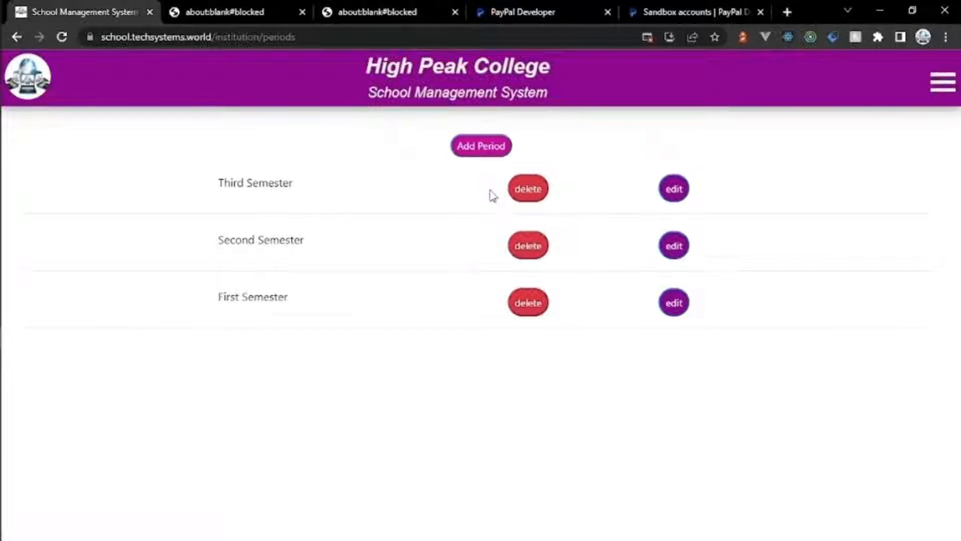
pyautogui.click(942, 88)
pyautogui.click(831, 150)
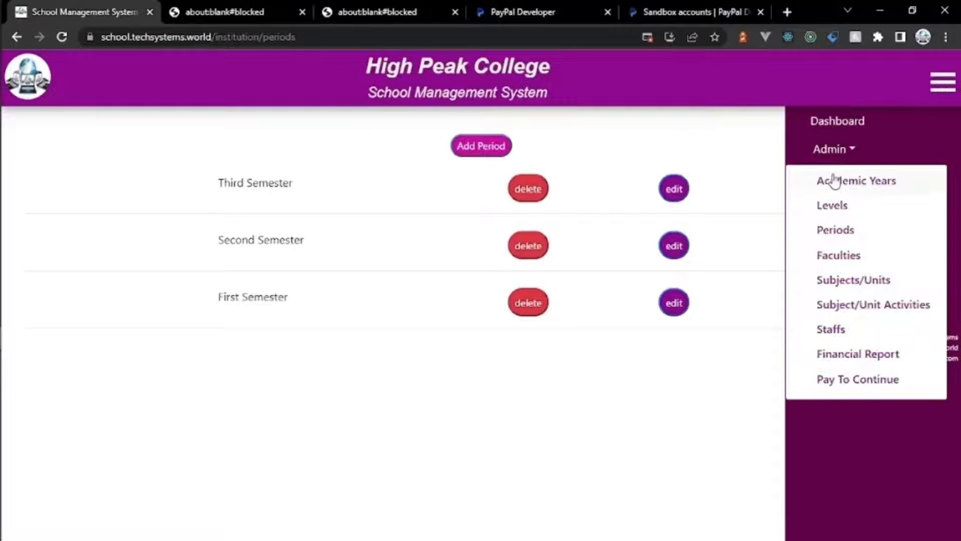
# Step: Add the Health Sciences and Computer Science faculties
pyautogui.click(835, 258)
pyautogui.click(503, 146)
pyautogui.click(351, 146)
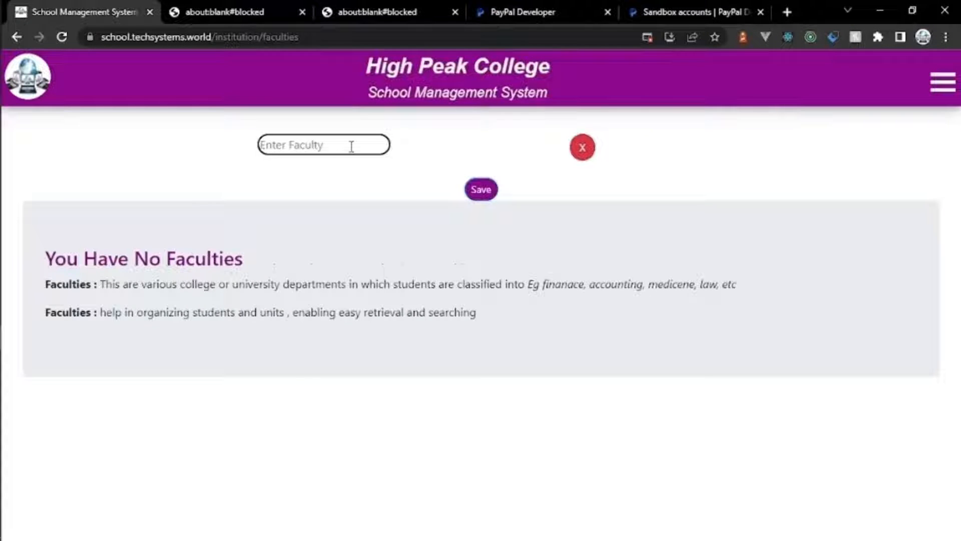
pyautogui.write('Health Sciences')
pyautogui.click(474, 195)
pyautogui.click(478, 148)
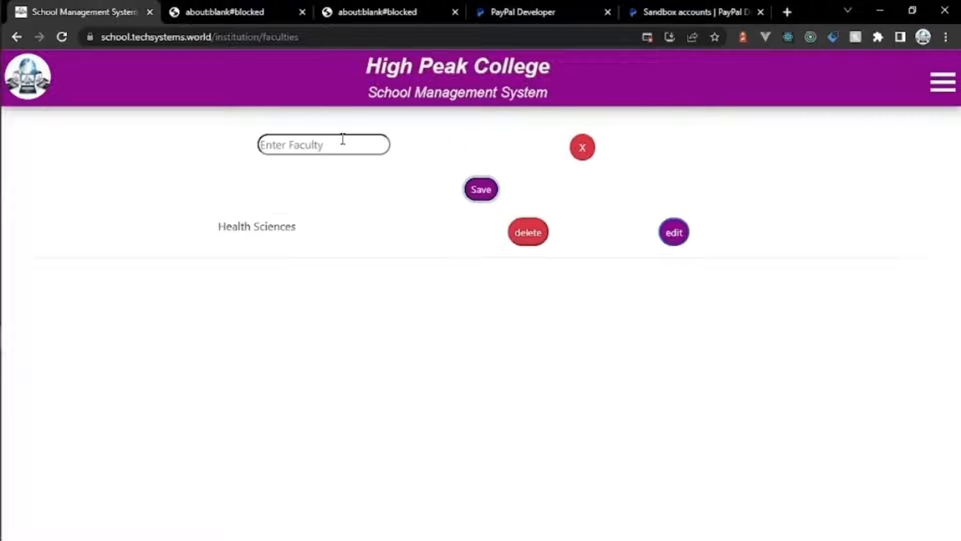
pyautogui.click(342, 140)
pyautogui.write('Computer')
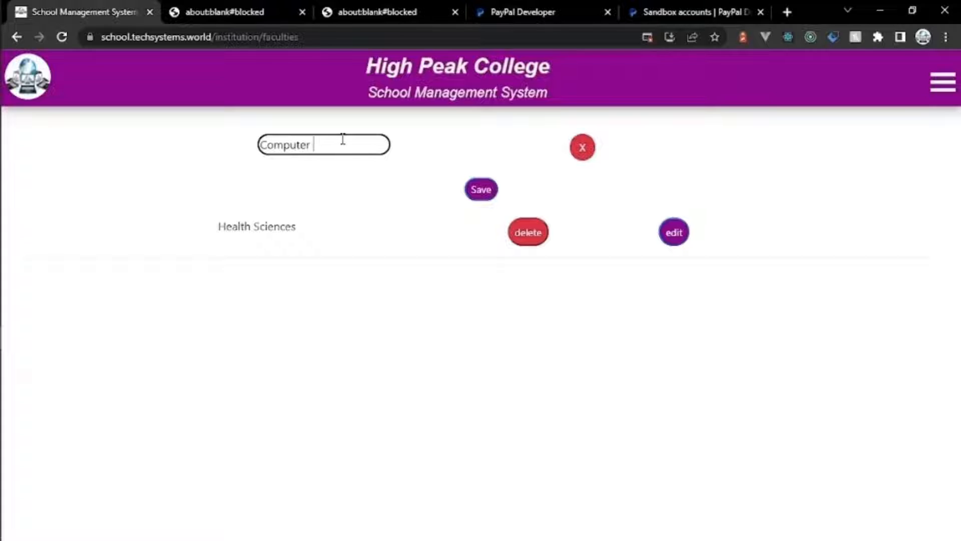
pyautogui.write(' Science')
pyautogui.click(481, 191)
# Step: Add the Finance And Accounting faculty
pyautogui.click(490, 151)
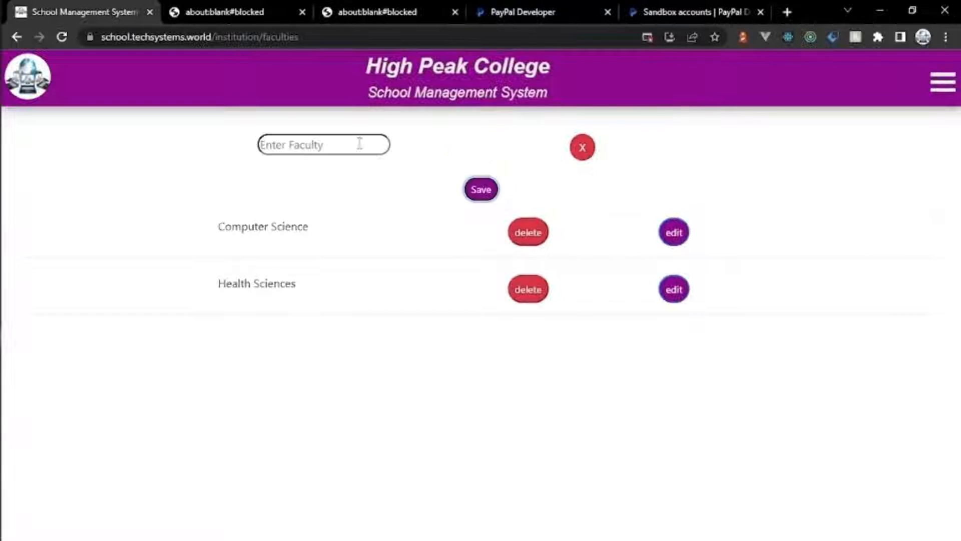
pyautogui.click(348, 138)
pyautogui.write('Finana')
pyautogui.write('e ')
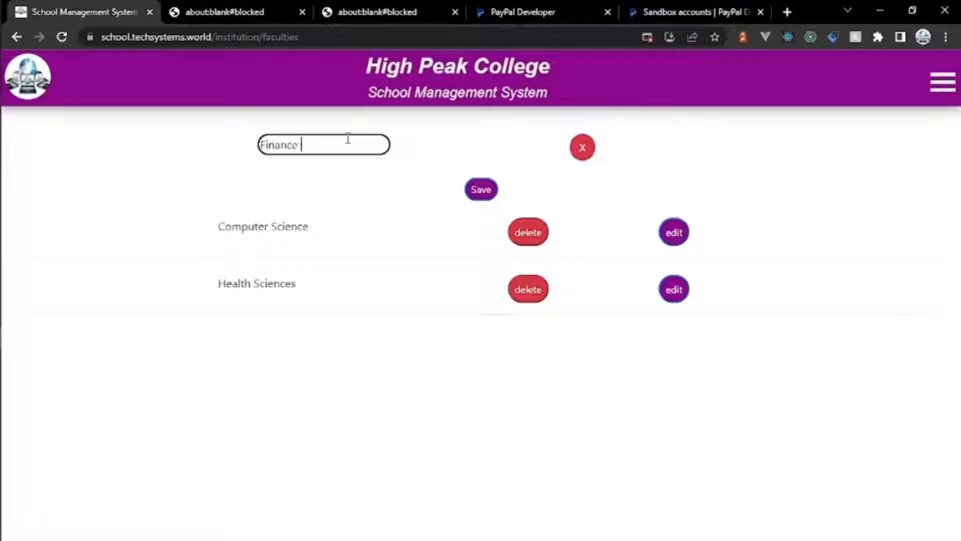
pyautogui.write('And Accounting')
pyautogui.click(479, 193)
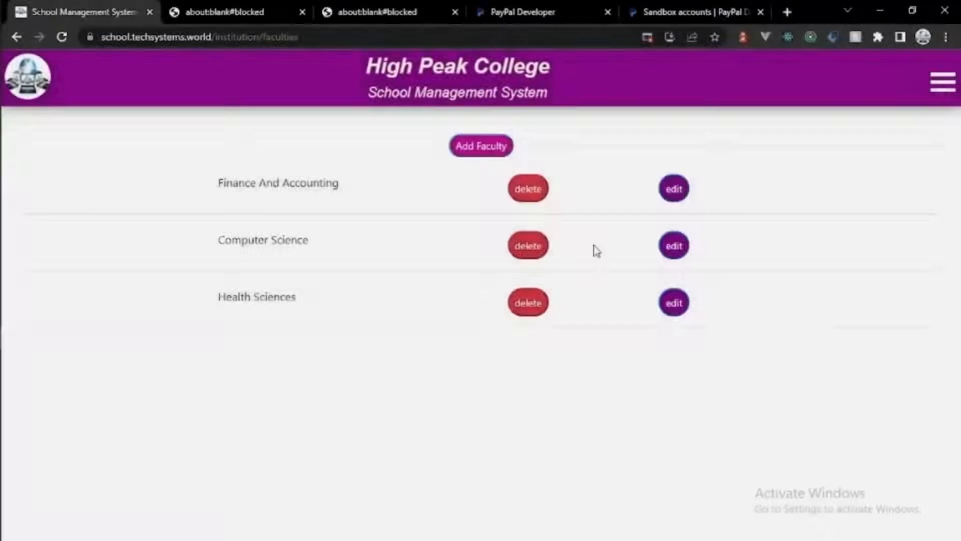
pyautogui.click(943, 82)
pyautogui.click(821, 149)
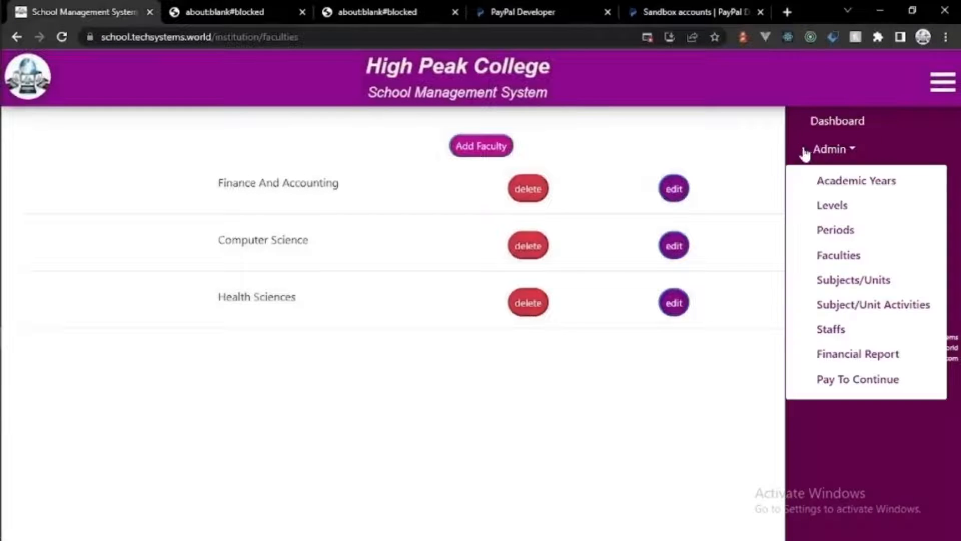
# Step: Add Library Skills as a First Year, First Semester subject for all three faculties
pyautogui.click(826, 146)
pyautogui.click(826, 147)
pyautogui.click(848, 281)
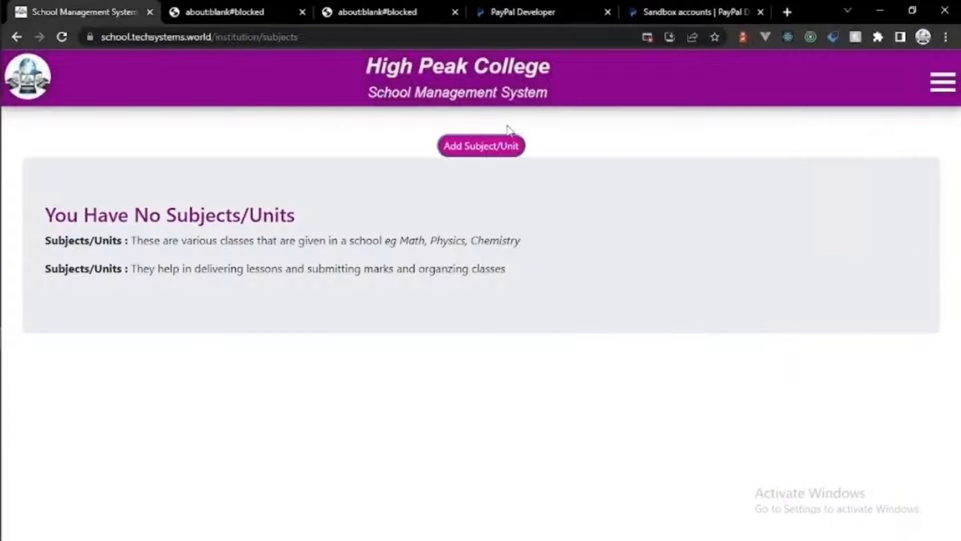
pyautogui.click(464, 146)
pyautogui.click(328, 143)
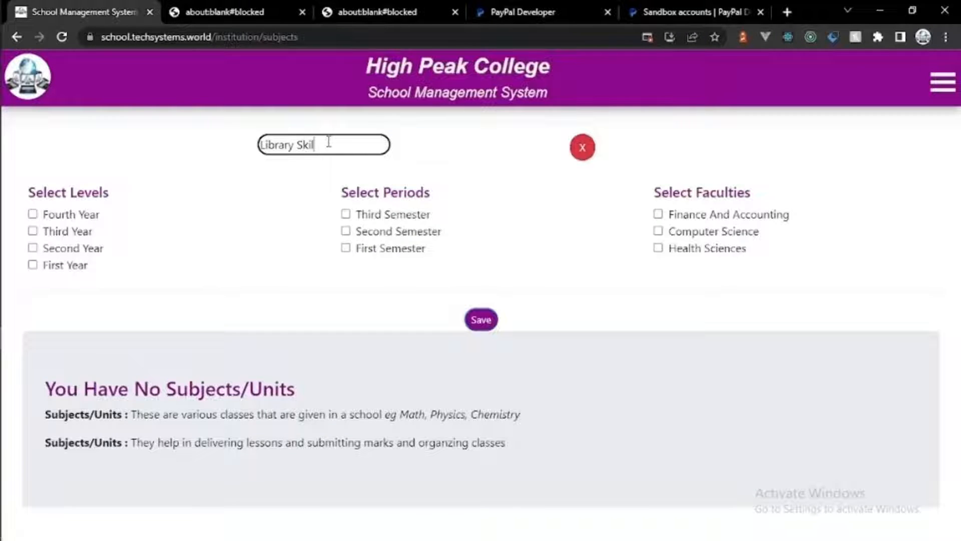
pyautogui.click(33, 265)
pyautogui.click(347, 249)
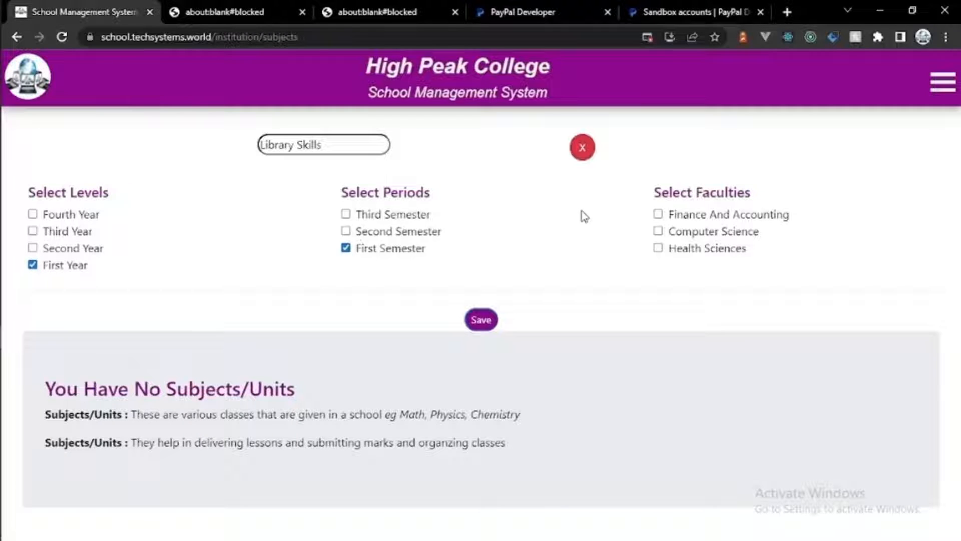
pyautogui.click(659, 215)
pyautogui.click(659, 232)
pyautogui.click(659, 248)
pyautogui.click(496, 322)
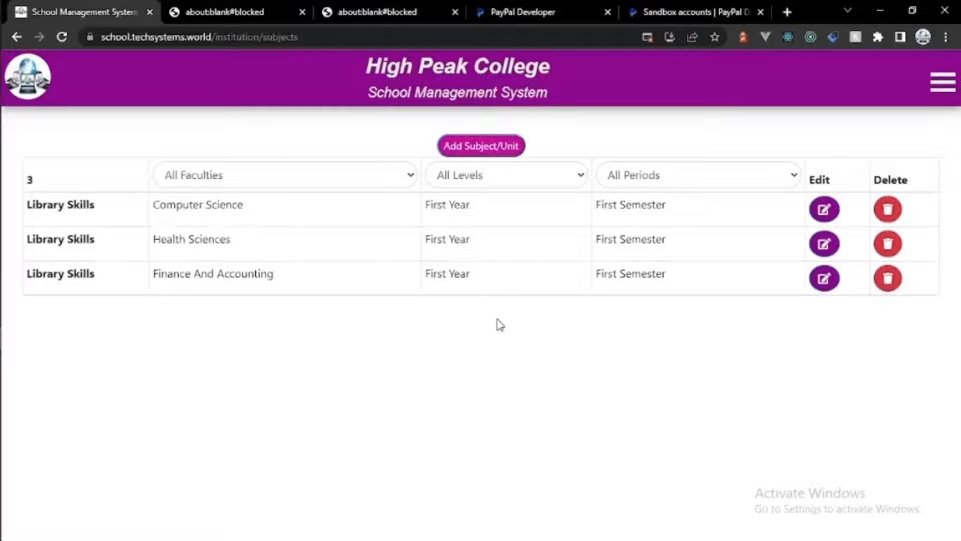
# Step: Add Introduction To Computer as a First Year, First Semester Computer Science subject
pyautogui.click(500, 151)
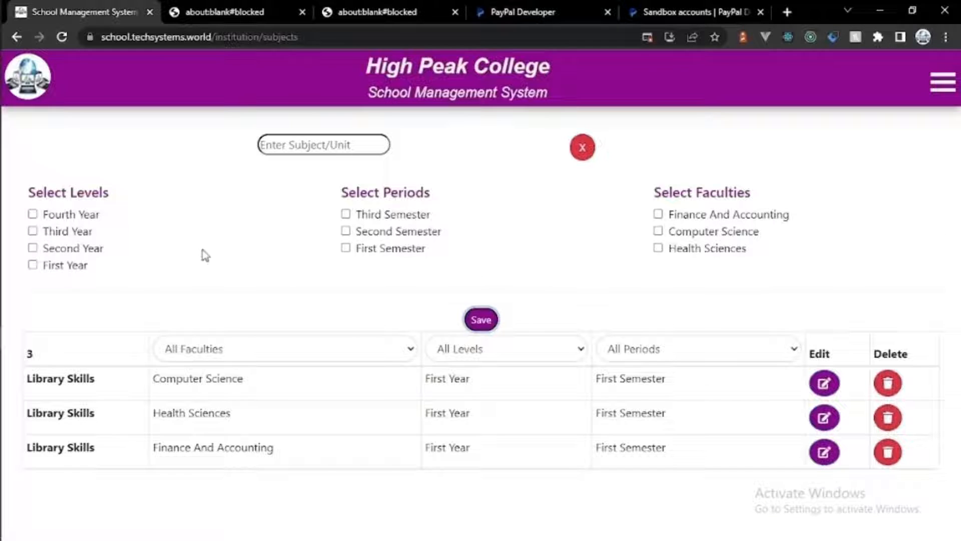
pyautogui.click(33, 265)
pyautogui.click(346, 248)
pyautogui.click(321, 153)
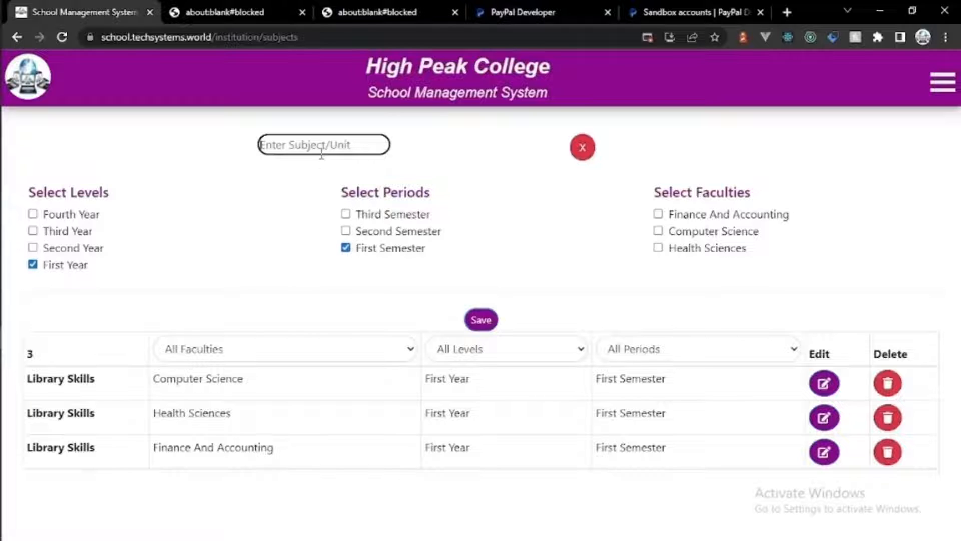
pyautogui.write('Introduction To Co')
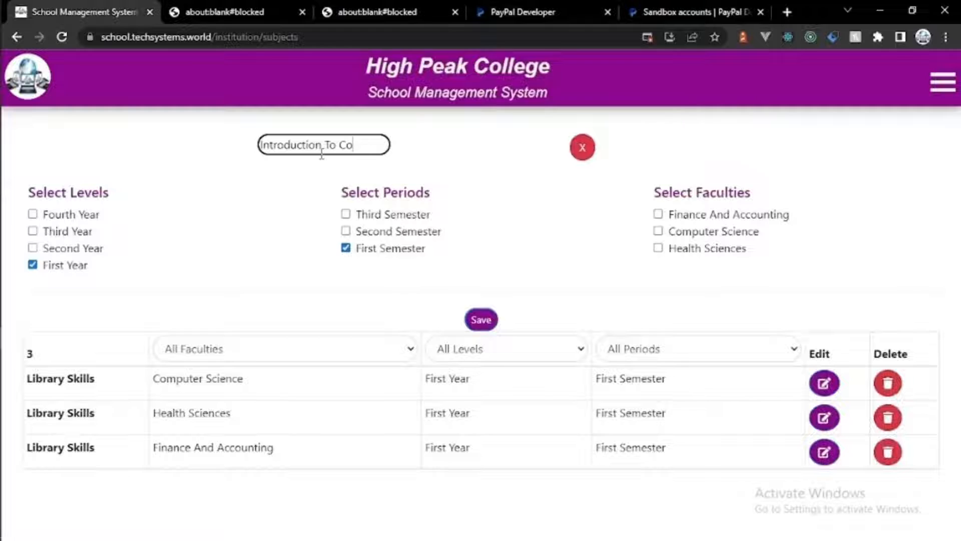
pyautogui.write('mputer')
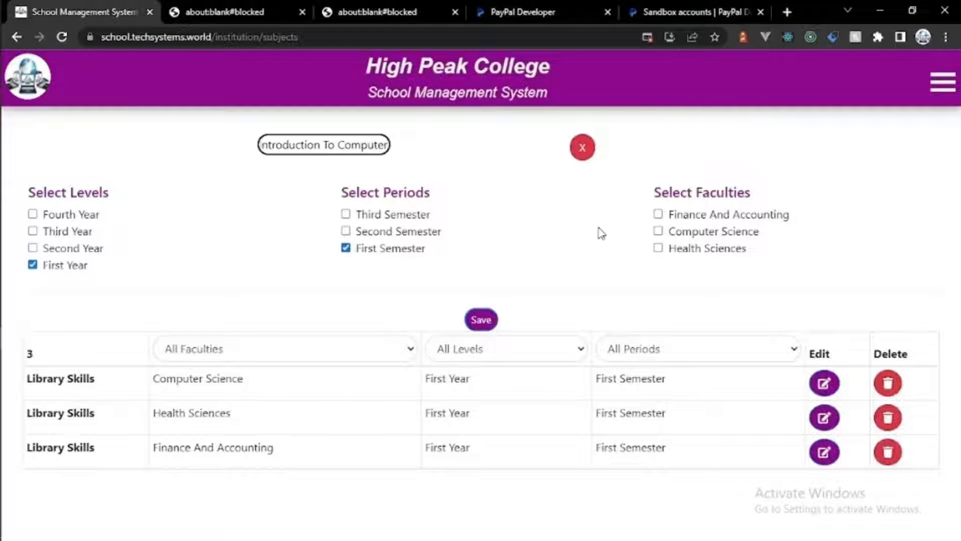
pyautogui.click(658, 231)
pyautogui.click(489, 320)
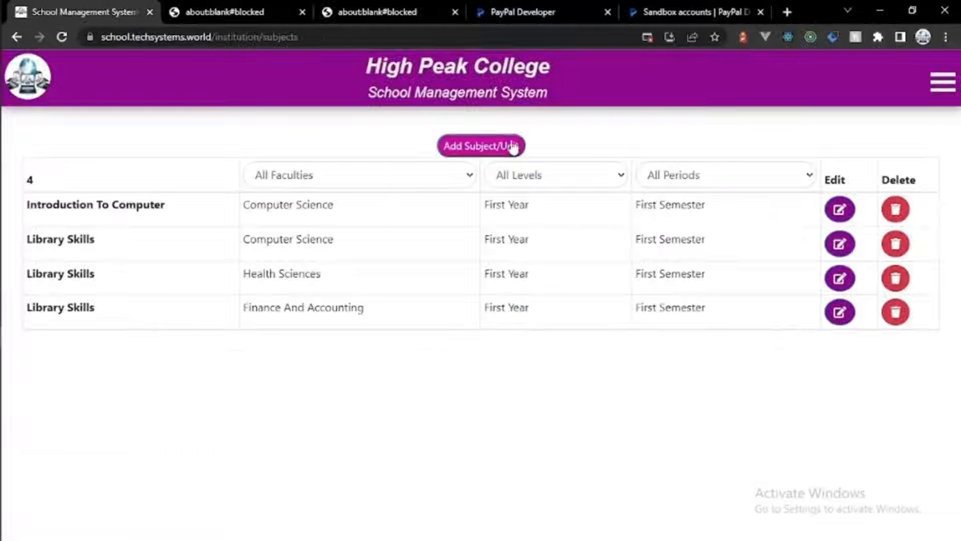
# Step: Add Introduction To Systems as a First Year, First Semester Computer Science subject
pyautogui.click(506, 145)
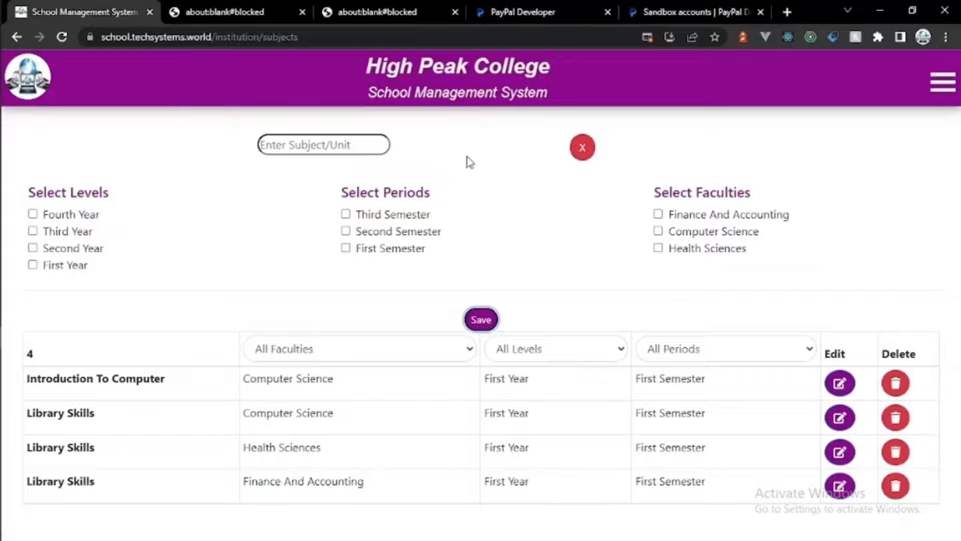
pyautogui.click(33, 265)
pyautogui.click(346, 248)
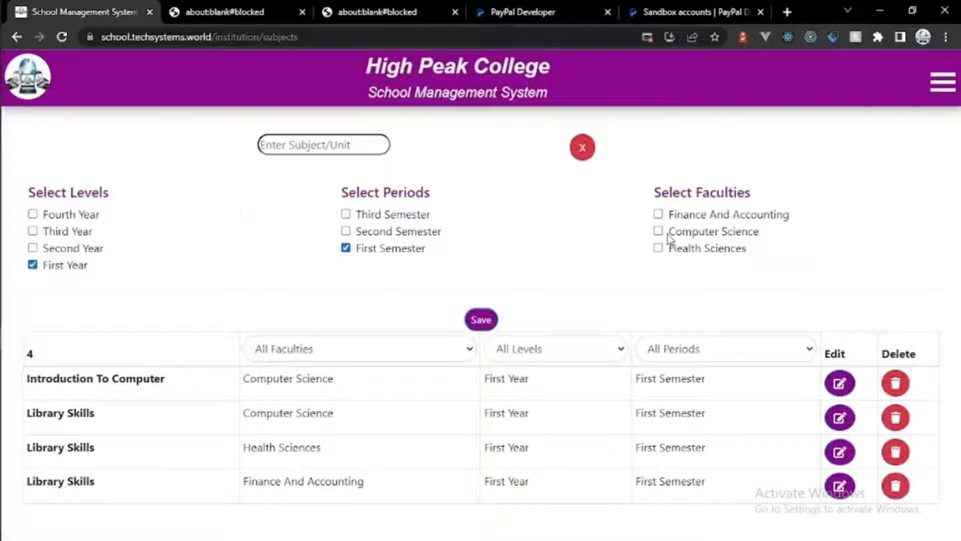
pyautogui.click(355, 147)
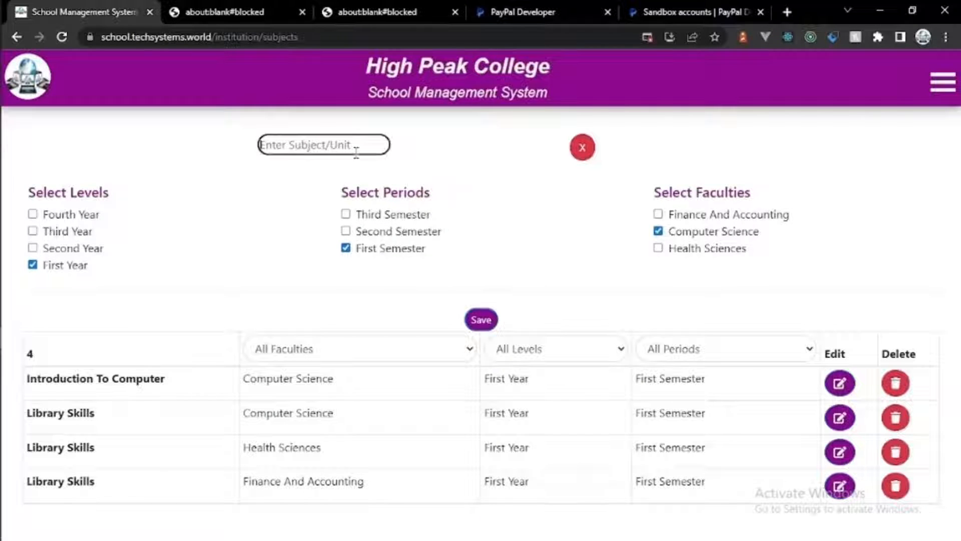
pyautogui.write('Introductio')
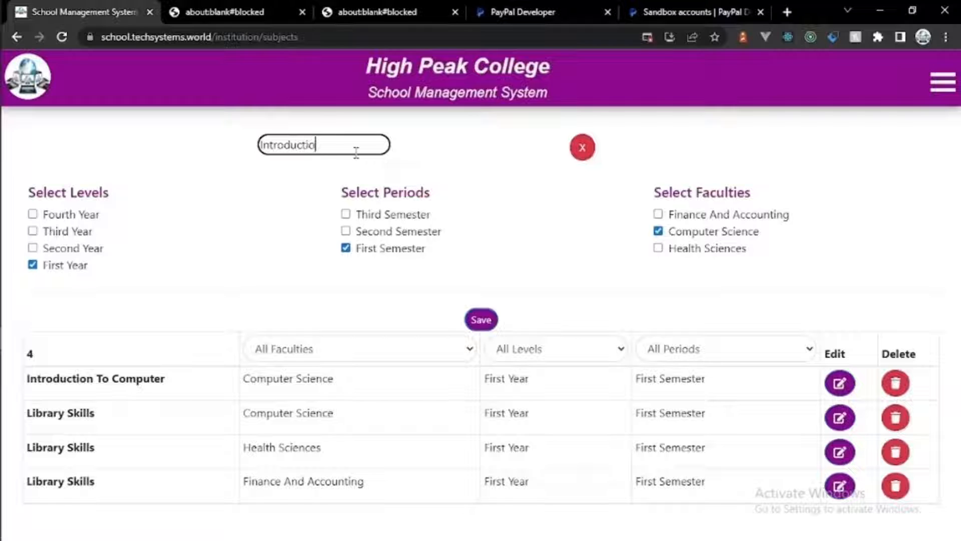
pyautogui.write('n To Mapa')
pyautogui.write('ems')
pyautogui.click(480, 319)
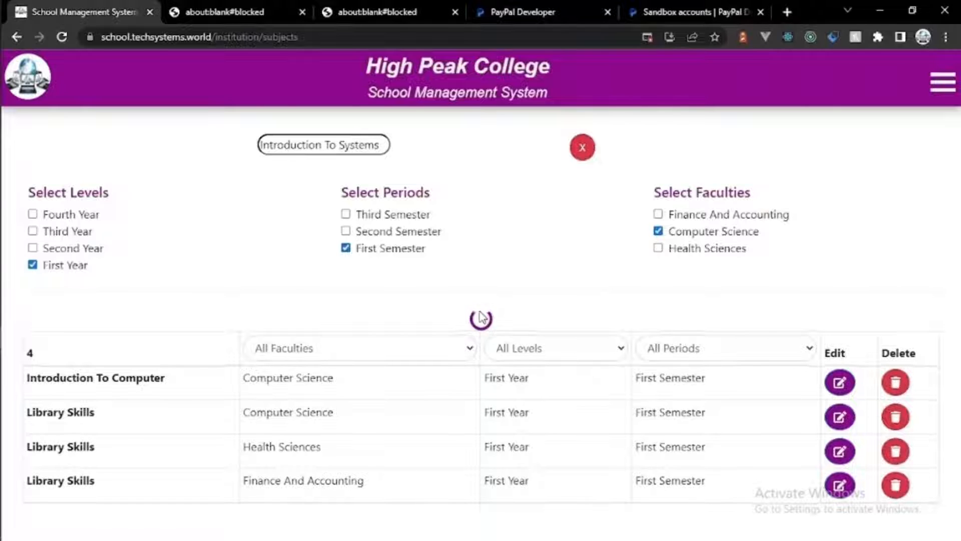
# Step: Add Basic Programming as a First Year, Second Semester Computer Science subject
pyautogui.click(509, 146)
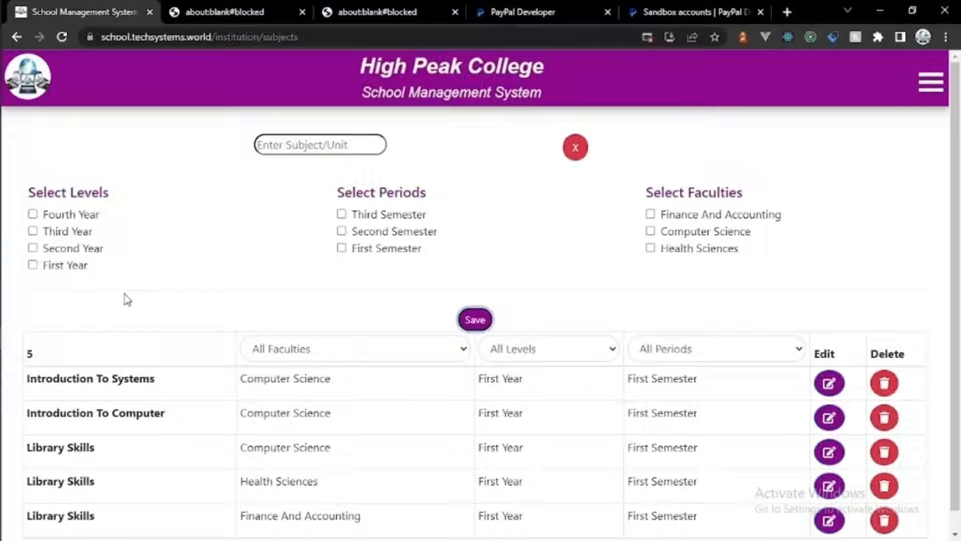
pyautogui.click(33, 265)
pyautogui.click(341, 231)
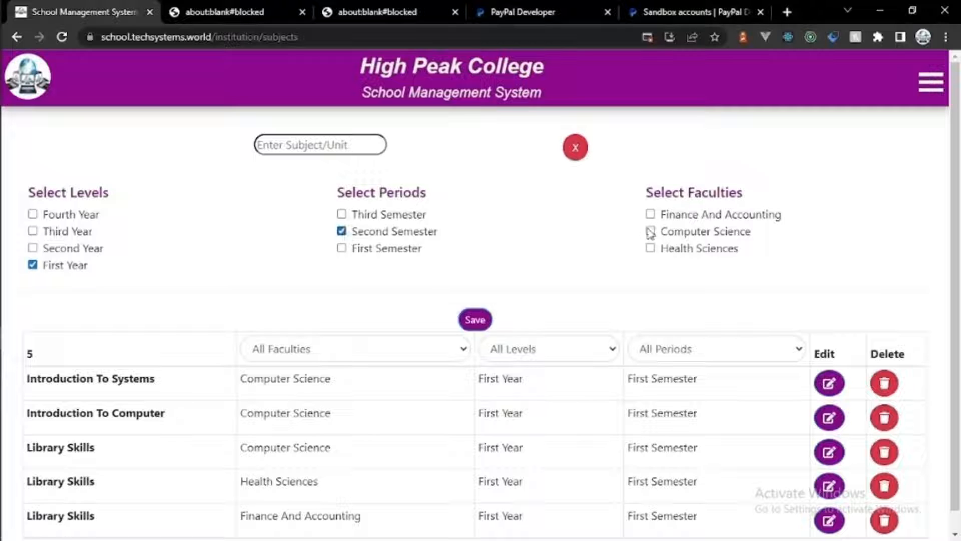
pyautogui.click(650, 230)
pyautogui.click(353, 148)
pyautogui.write('Bas')
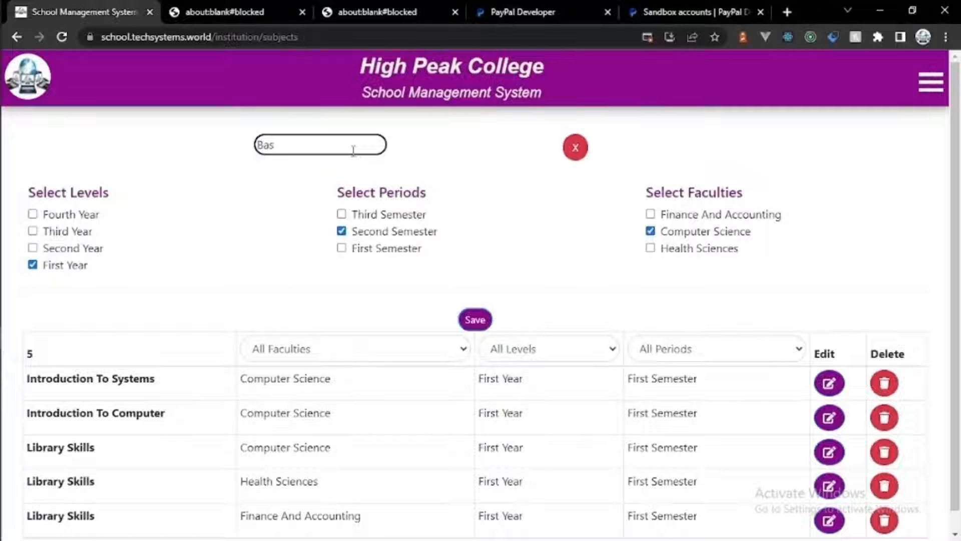
pyautogui.write('ic Programmi')
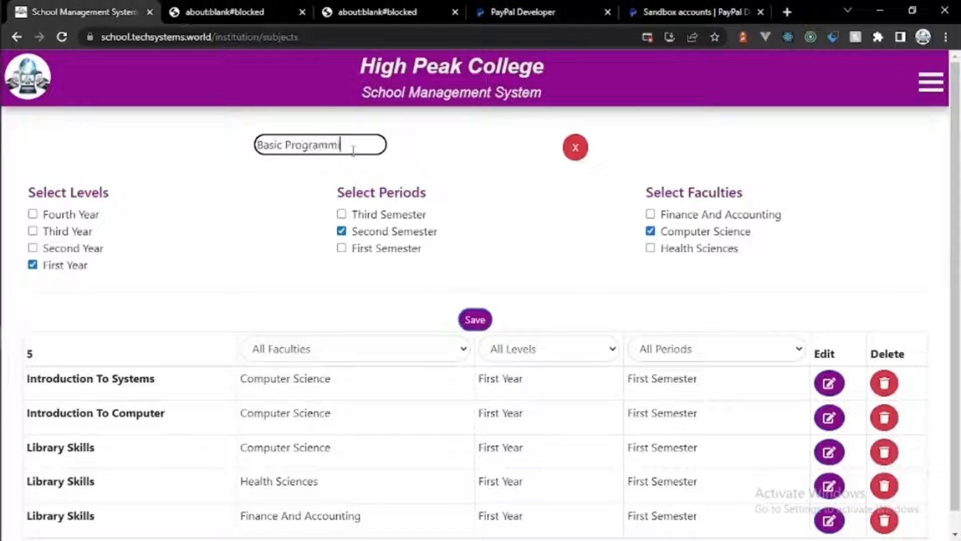
pyautogui.write('ng')
pyautogui.click(473, 320)
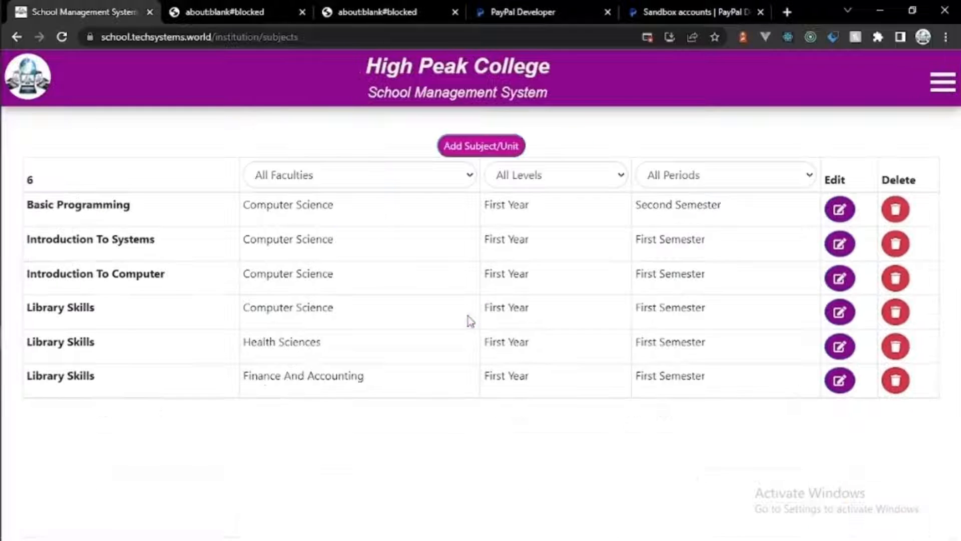
# Step: Add Basic Systems as a Second Semester Computer Science subject
pyautogui.click(447, 151)
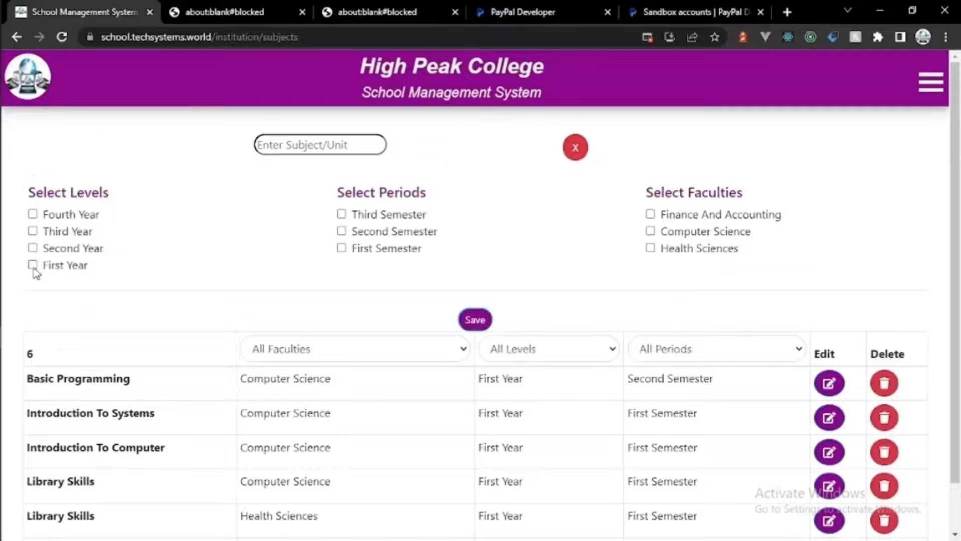
pyautogui.click(342, 232)
pyautogui.click(651, 231)
pyautogui.click(369, 145)
pyautogui.write('Basic')
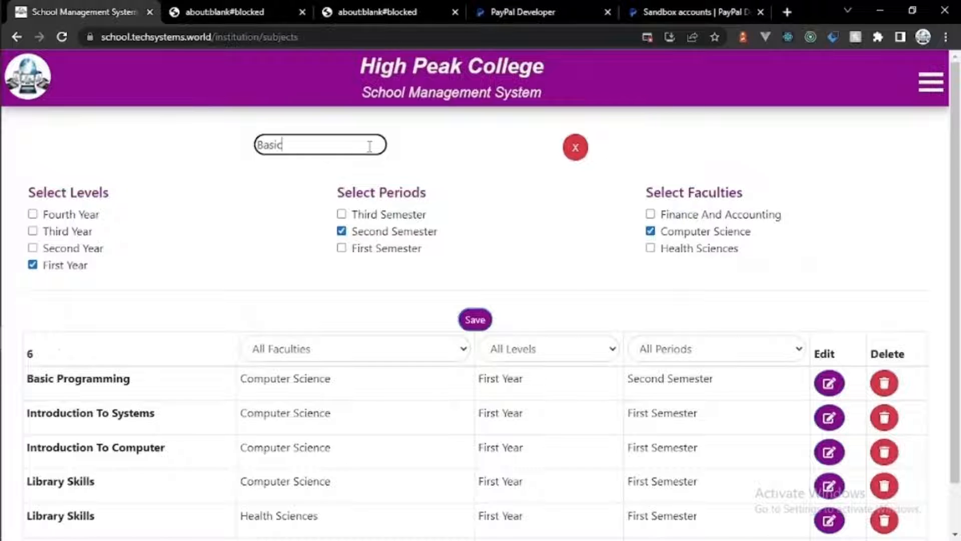
pyautogui.write(' Systems')
pyautogui.click(475, 319)
# Step: Filter the subject list by each faculty and review the level and period filters
pyautogui.click(360, 177)
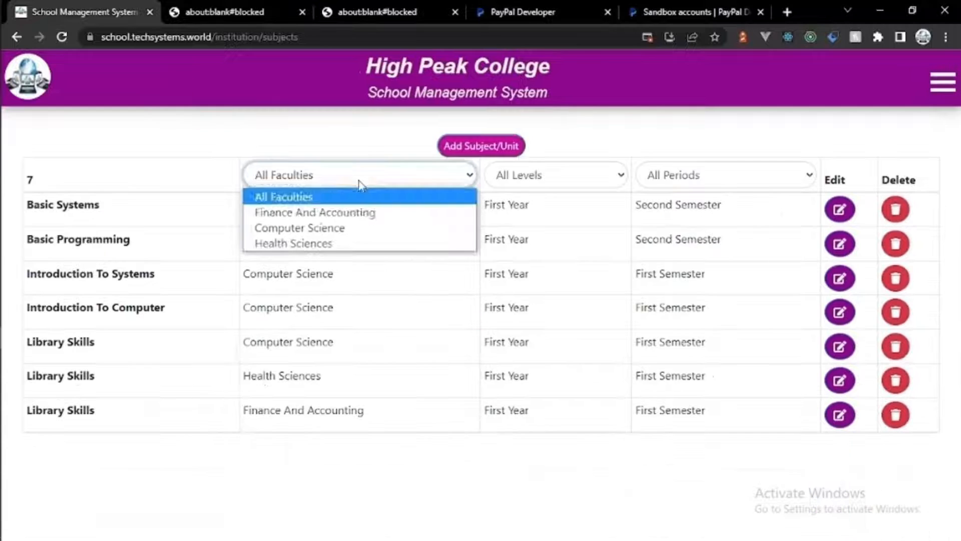
pyautogui.click(361, 213)
pyautogui.click(356, 183)
pyautogui.click(354, 228)
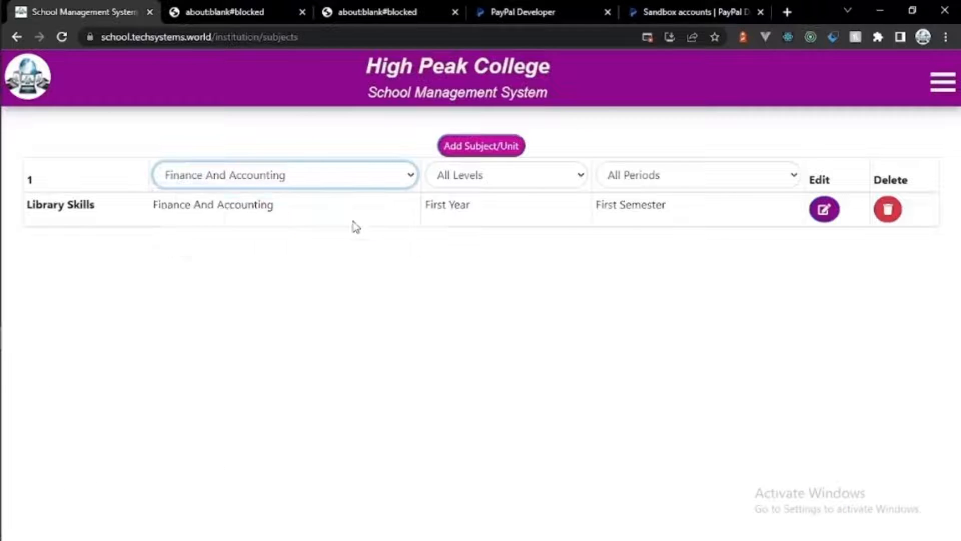
pyautogui.click(346, 175)
pyautogui.click(339, 244)
pyautogui.click(502, 172)
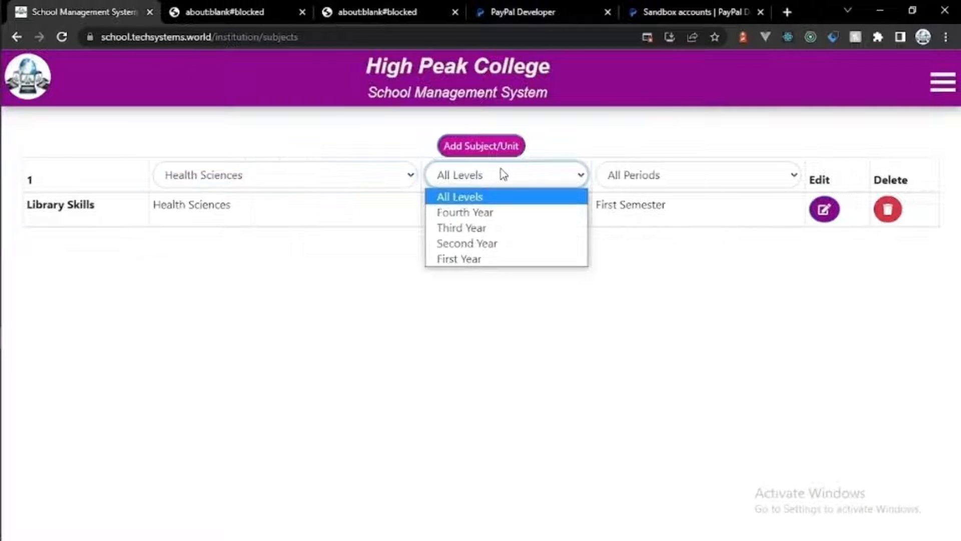
pyautogui.click(506, 173)
pyautogui.click(633, 180)
pyautogui.click(641, 177)
pyautogui.click(942, 82)
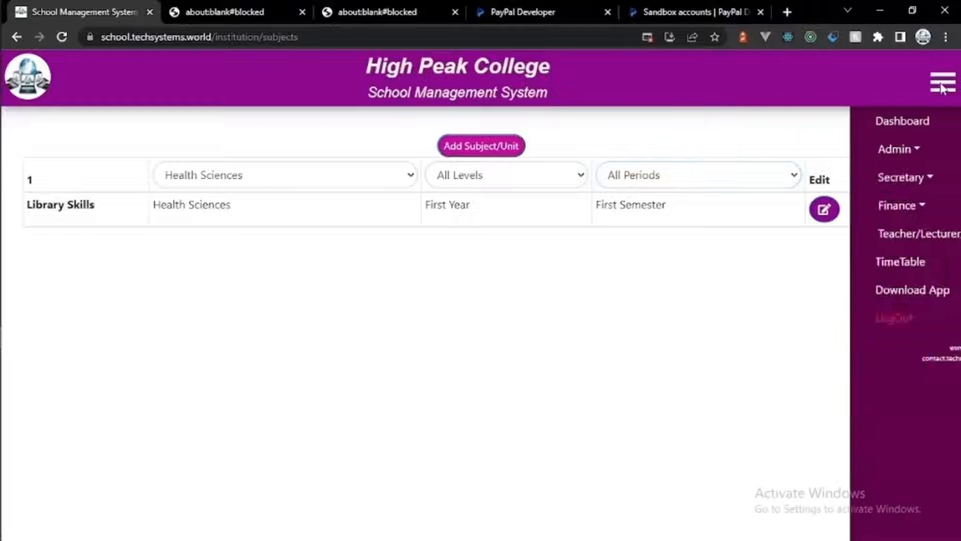
pyautogui.click(846, 149)
# Step: Start an 'Assignment' activity and review its level, period and faculty filters
pyautogui.click(851, 310)
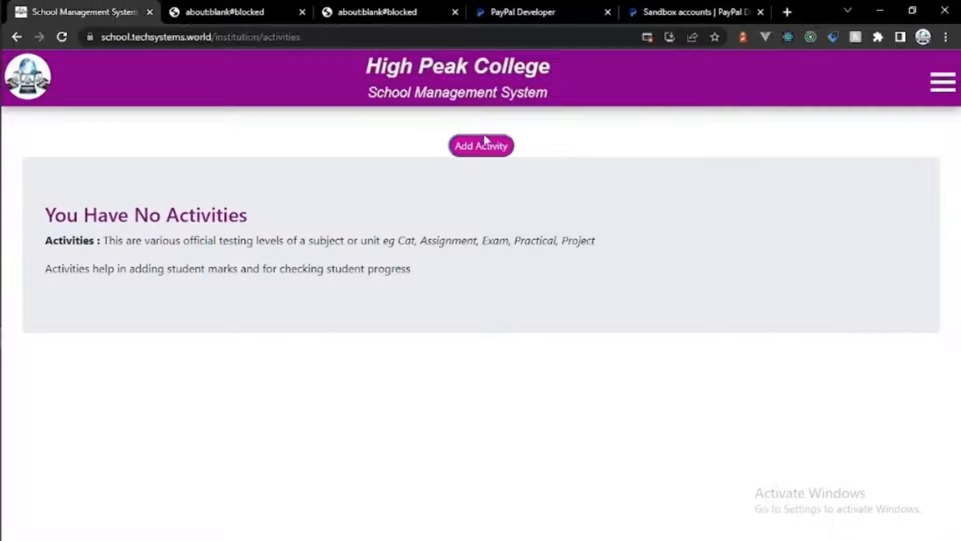
pyautogui.click(481, 146)
pyautogui.click(318, 145)
pyautogui.write('Assig')
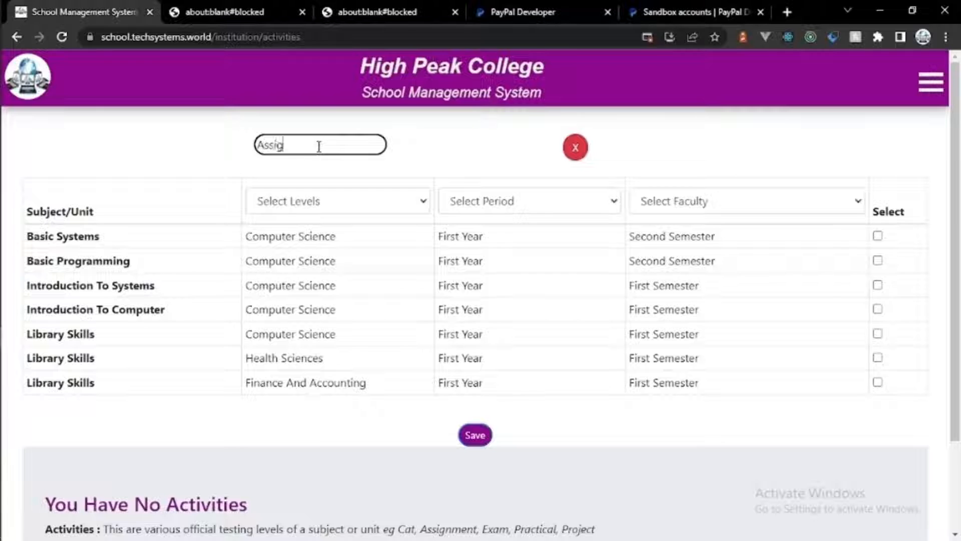
pyautogui.write('nment')
pyautogui.click(337, 203)
pyautogui.click(337, 203)
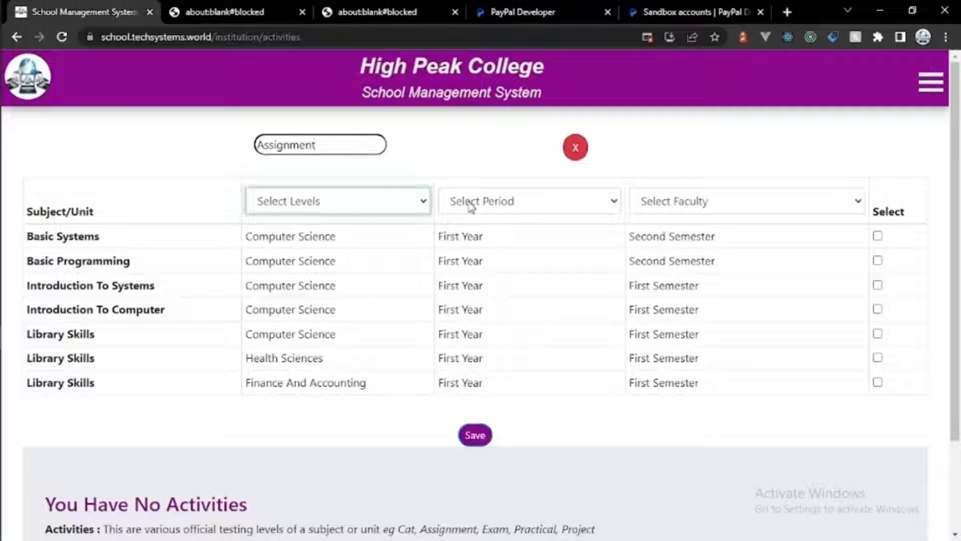
pyautogui.click(475, 207)
pyautogui.click(726, 204)
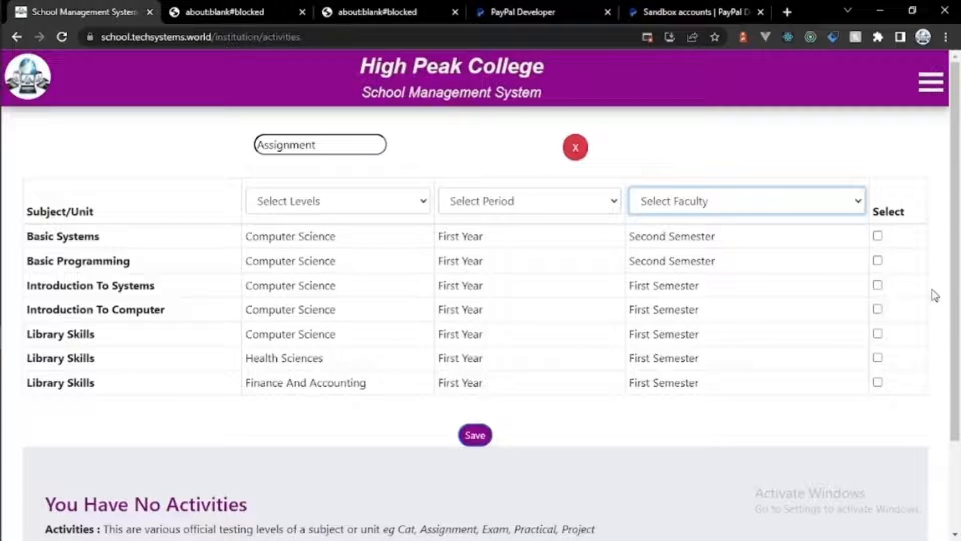
# Step: Tick all seven subjects and save the Assignment activity
pyautogui.click(883, 245)
pyautogui.click(879, 237)
pyautogui.click(879, 262)
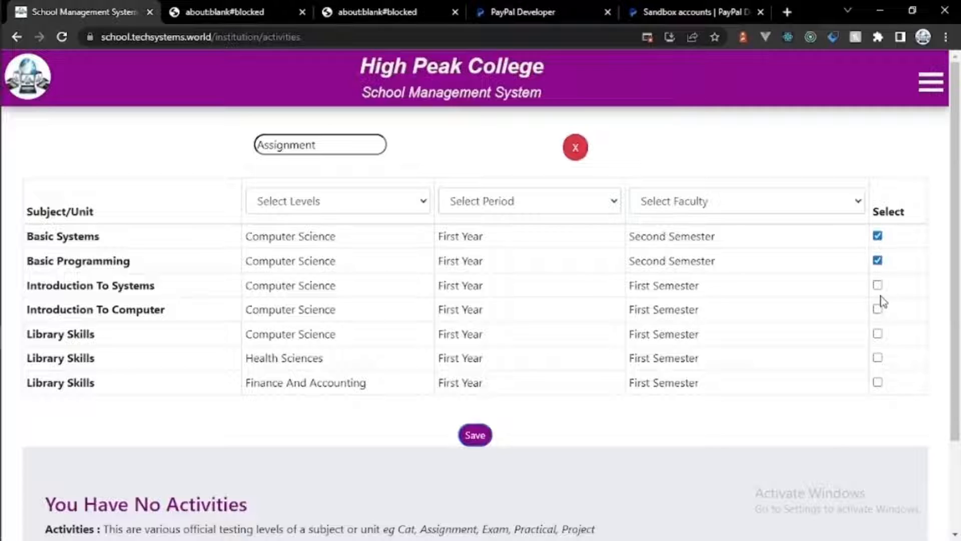
pyautogui.click(878, 286)
pyautogui.click(878, 311)
pyautogui.click(879, 334)
pyautogui.click(878, 382)
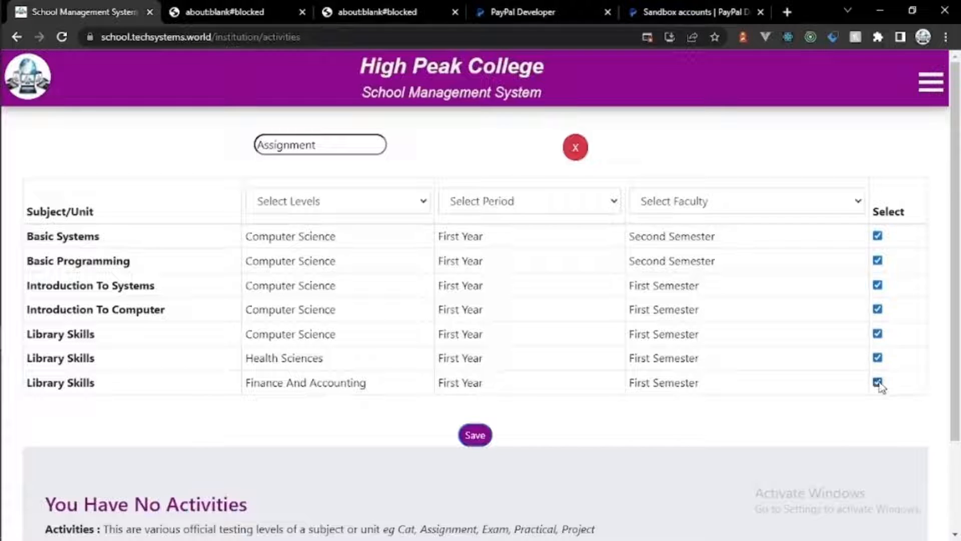
pyautogui.click(484, 437)
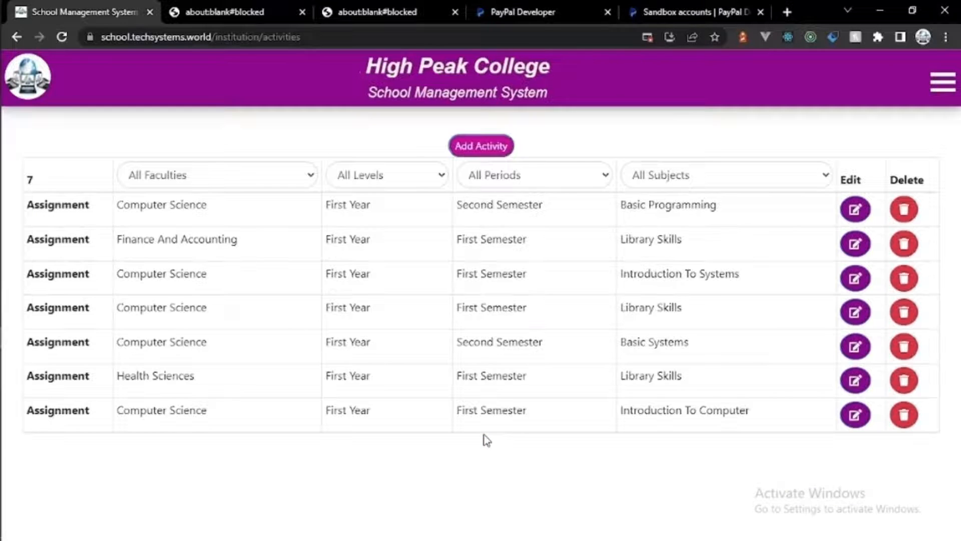
# Step: Add a CAT activity for Basic Systems, another unit and all three Library Skills units
pyautogui.click(482, 146)
pyautogui.click(337, 145)
pyautogui.write('CAT')
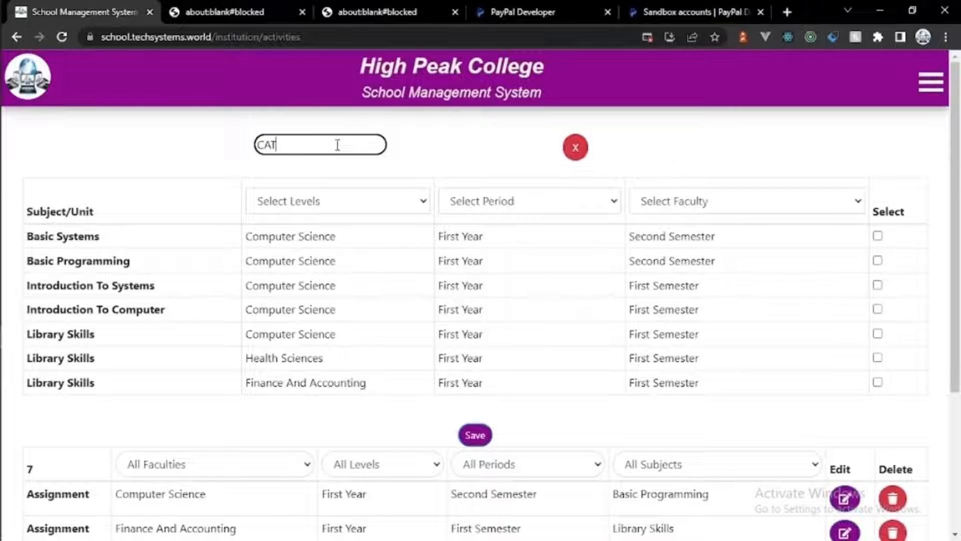
pyautogui.click(877, 235)
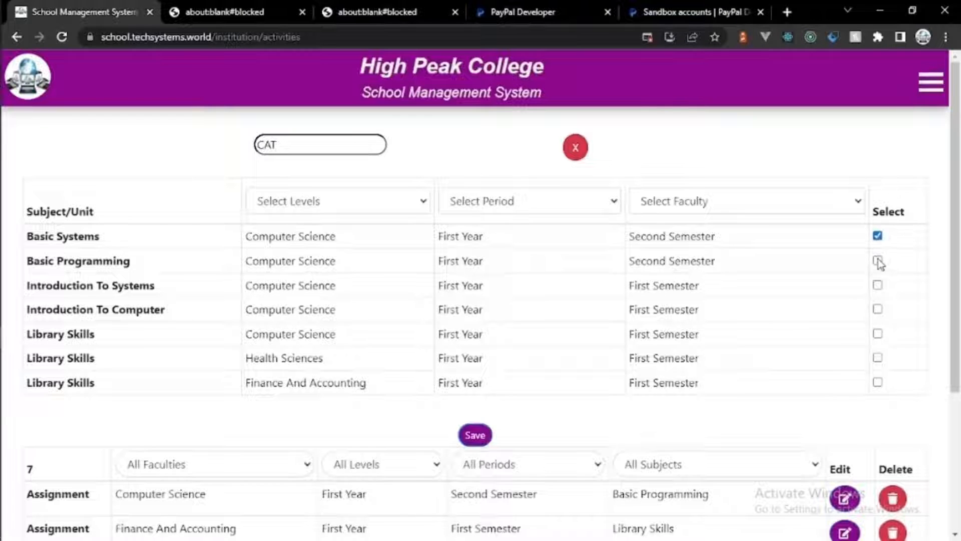
pyautogui.click(877, 286)
pyautogui.click(877, 334)
pyautogui.click(877, 358)
pyautogui.click(878, 382)
pyautogui.click(488, 435)
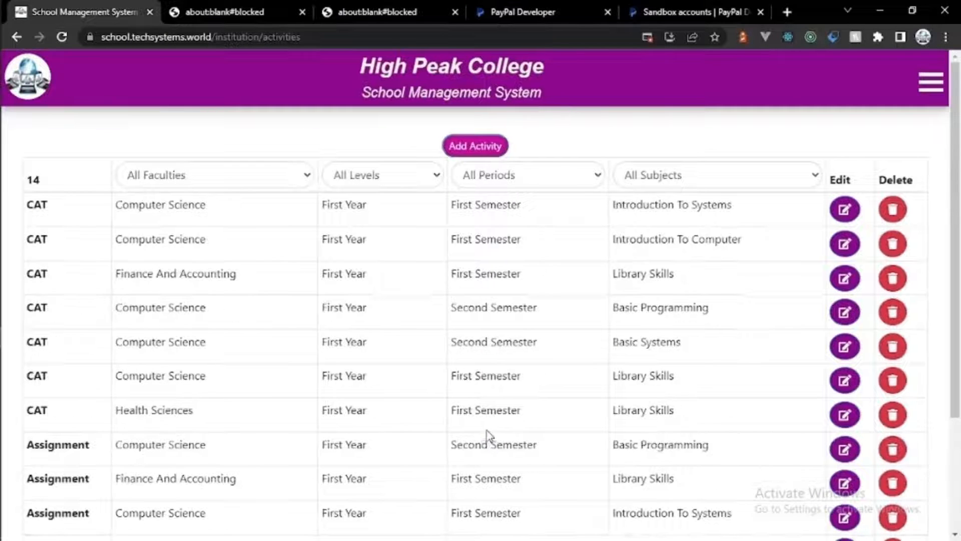
# Step: Add an Exam activity covering all seven subjects
pyautogui.click(479, 146)
pyautogui.click(316, 146)
pyautogui.write('Exam')
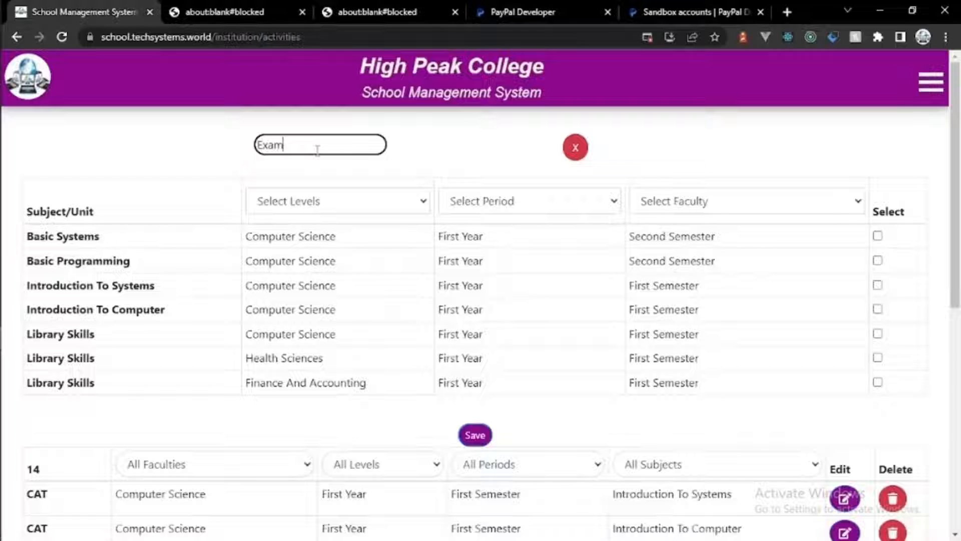
pyautogui.click(877, 235)
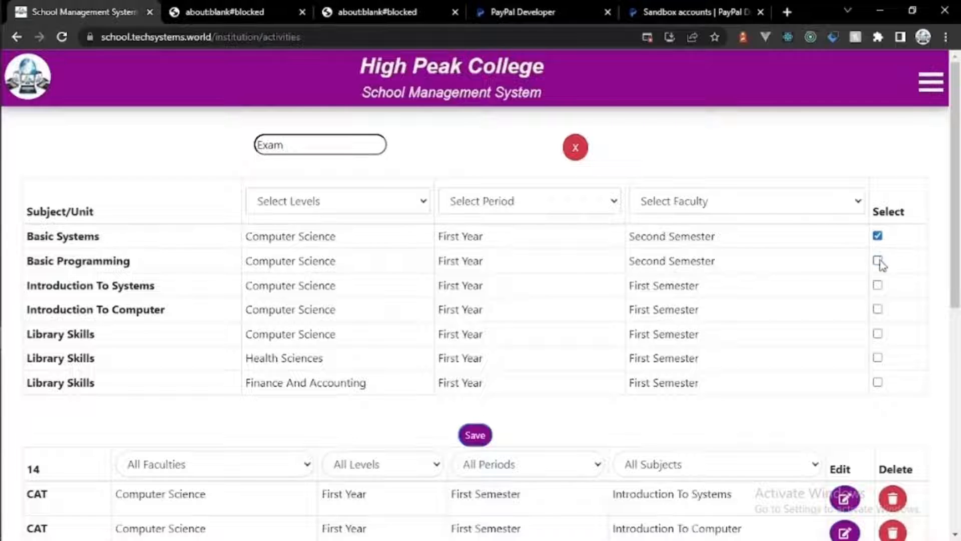
pyautogui.click(877, 261)
pyautogui.click(877, 285)
pyautogui.click(878, 309)
pyautogui.click(878, 333)
pyautogui.click(878, 357)
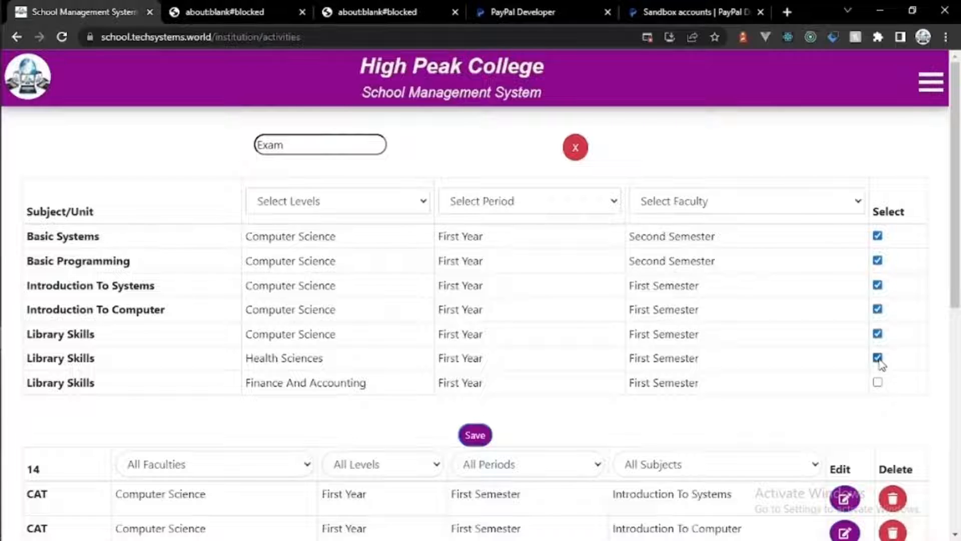
pyautogui.click(878, 382)
pyautogui.click(475, 435)
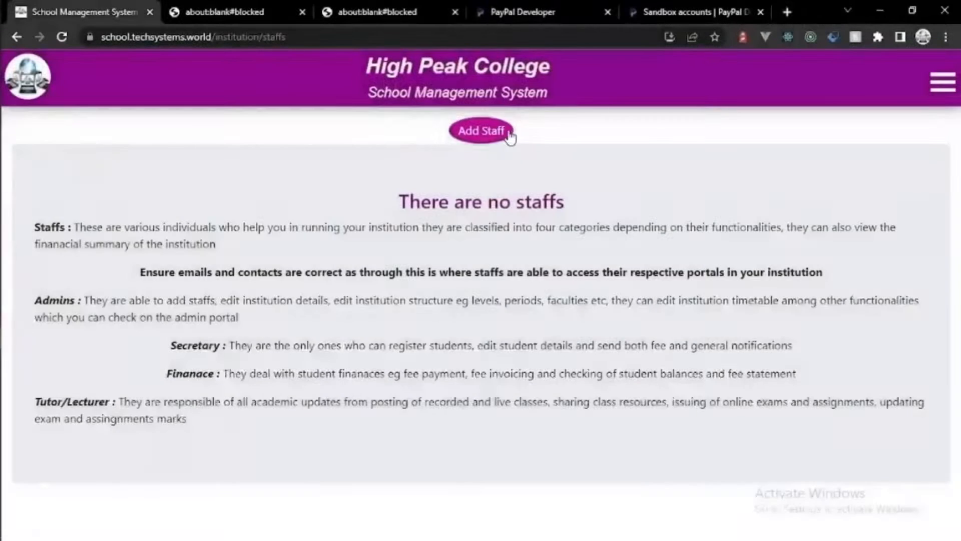
# Step: Start a new staff record and enter its registration number, first, last and surname, contact number and e-mail
pyautogui.click(506, 131)
pyautogui.click(289, 171)
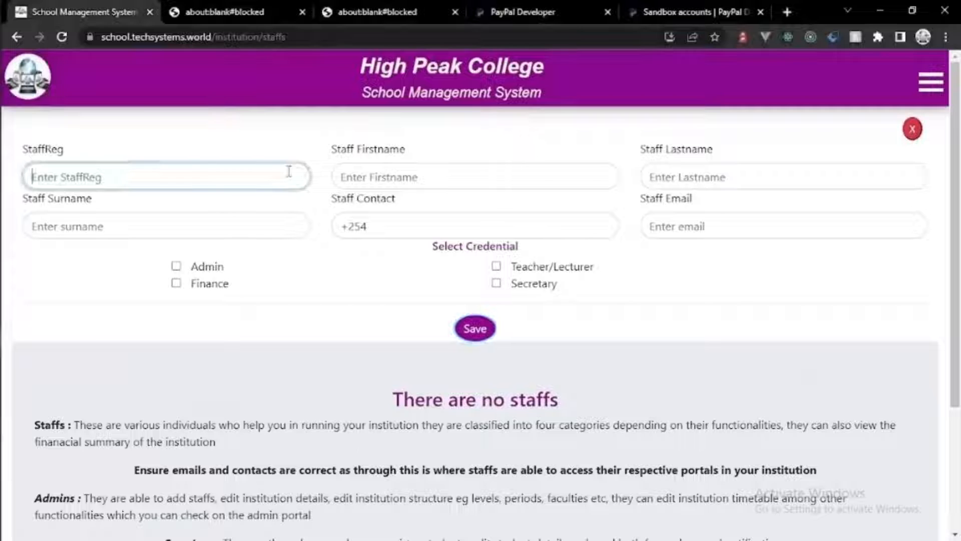
pyautogui.write('d')
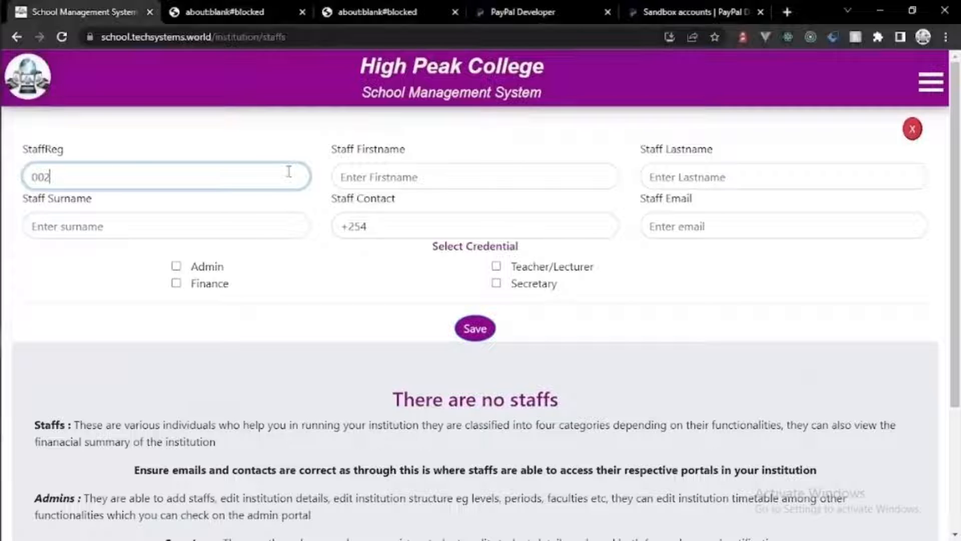
pyautogui.click(370, 175)
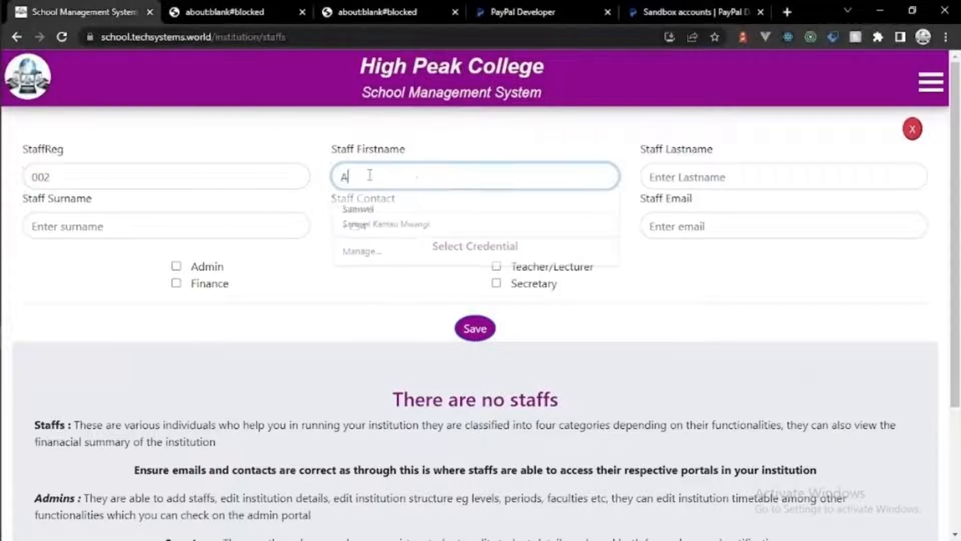
pyautogui.click(657, 184)
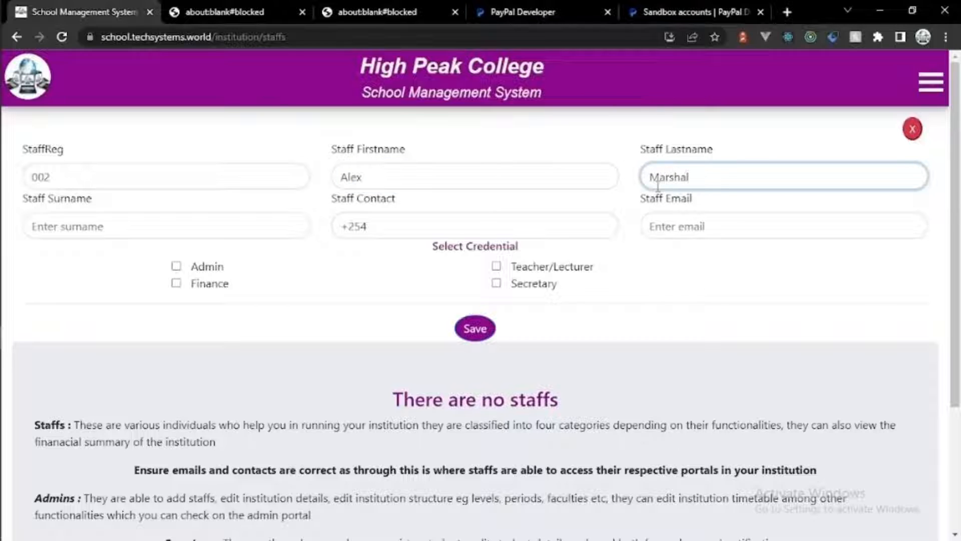
pyautogui.click(248, 225)
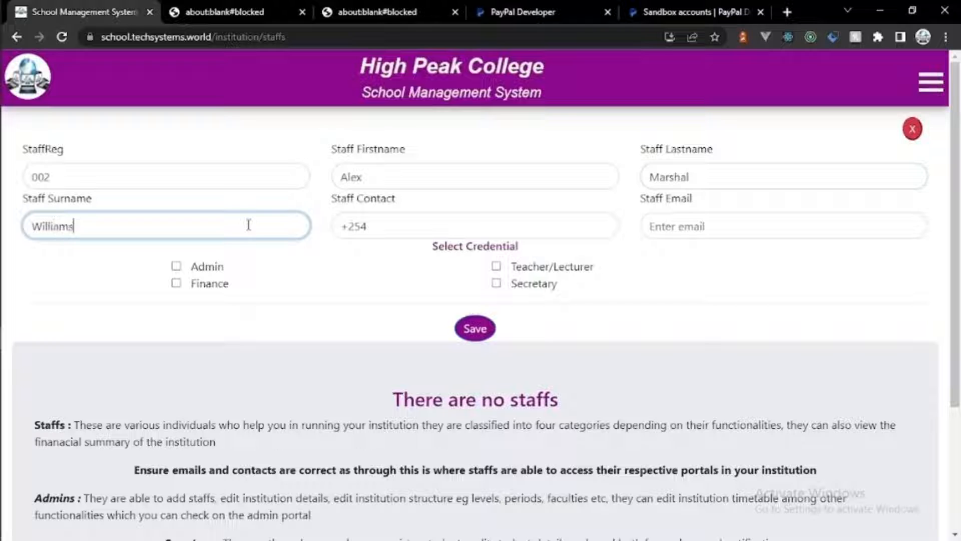
pyautogui.click(433, 228)
pyautogui.write('543654')
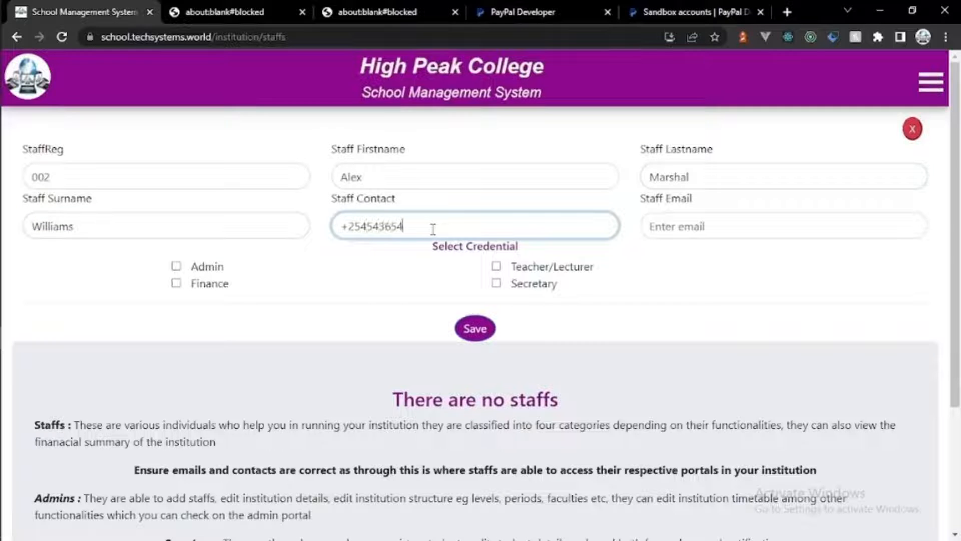
pyautogui.click(660, 226)
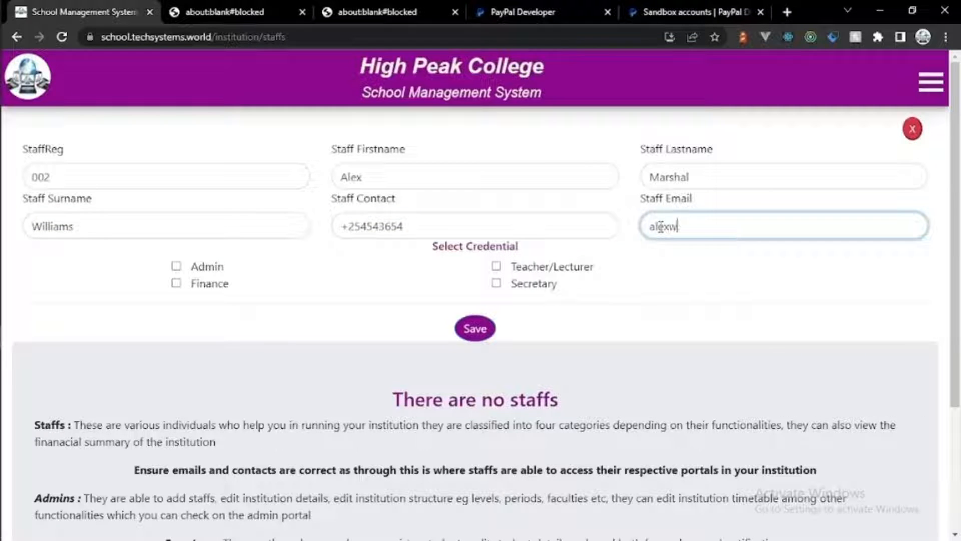
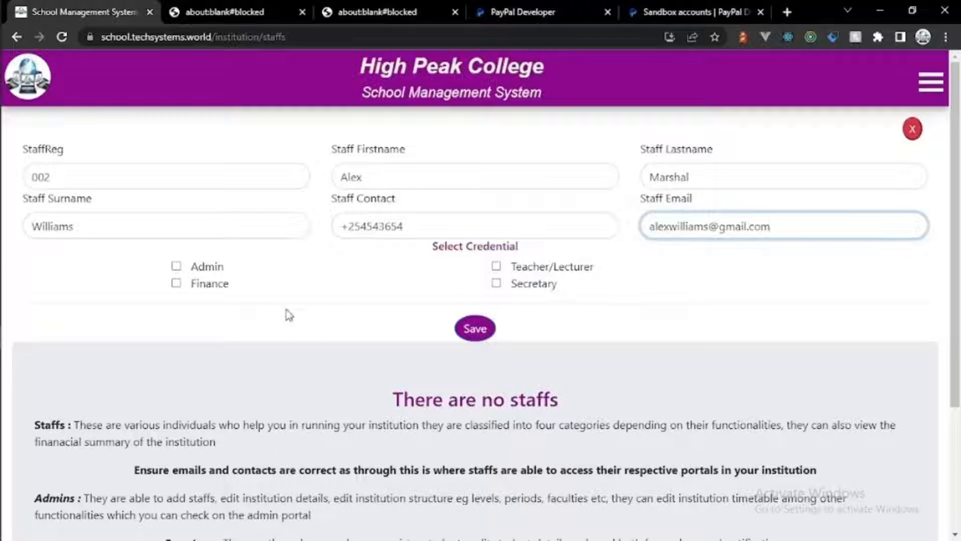
# Step: Grant Admin, Finance, Teacher/Lecturer and Secretary credentials and save the staff member
pyautogui.click(176, 266)
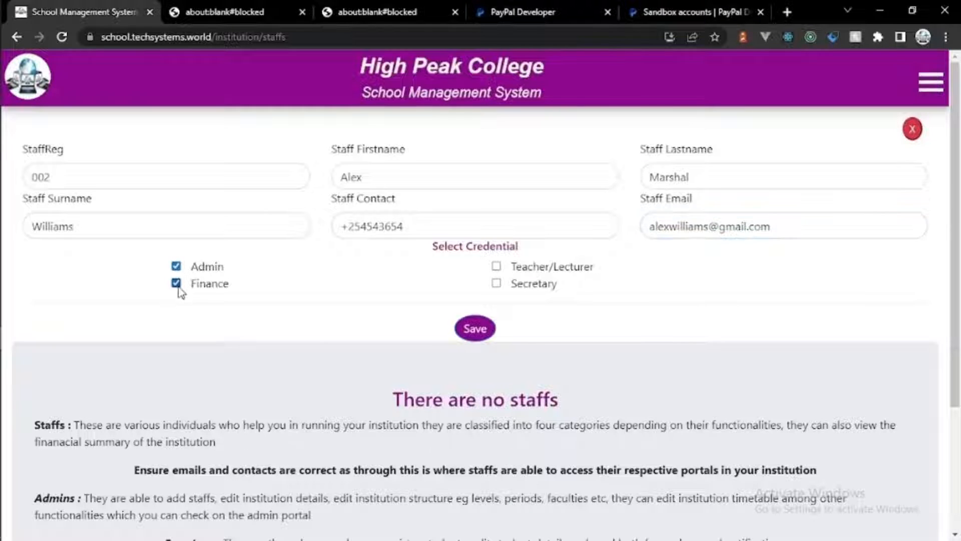
pyautogui.click(496, 266)
pyautogui.click(496, 283)
pyautogui.click(478, 328)
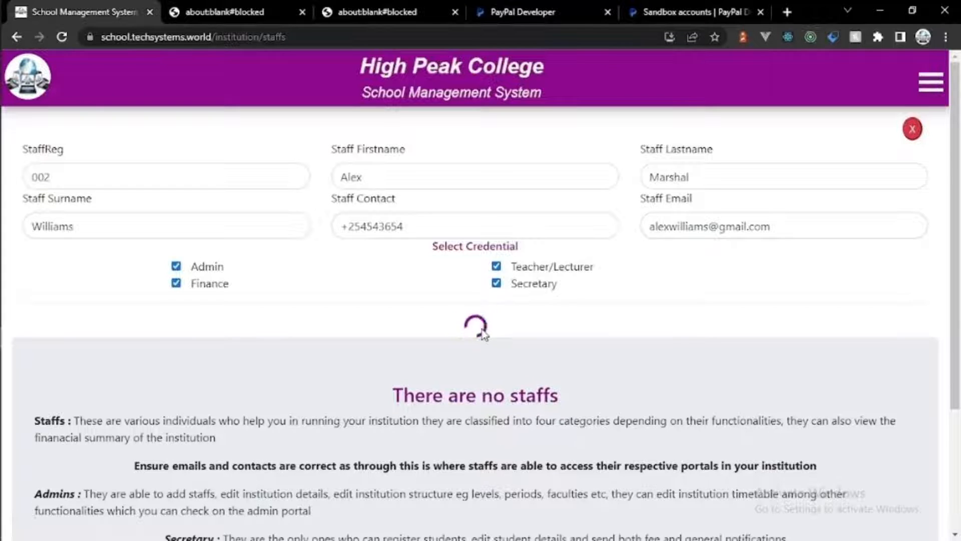
pyautogui.click(499, 129)
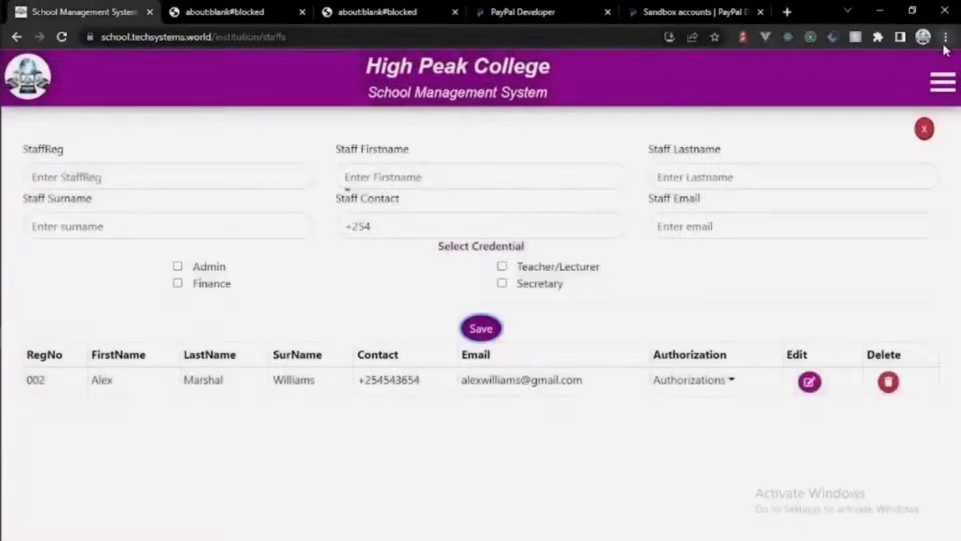
# Step: Open the school system's website in a new incognito window
pyautogui.click(945, 38)
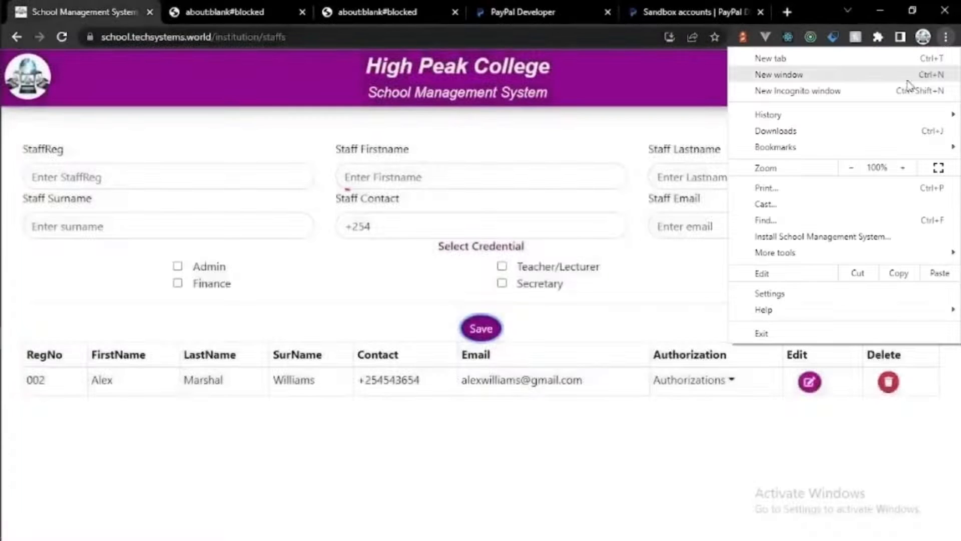
pyautogui.click(796, 91)
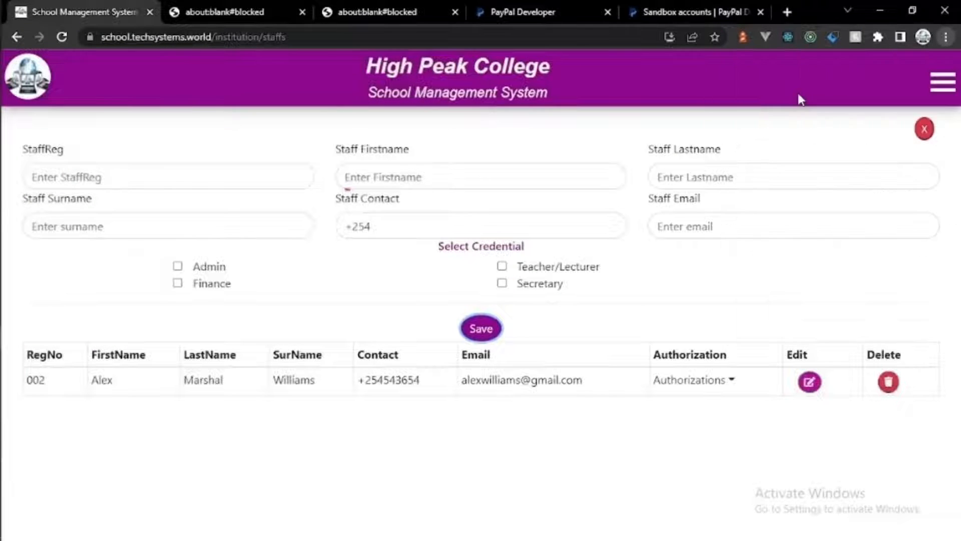
pyautogui.write('school.techsystems.world')
pyautogui.press('Return')
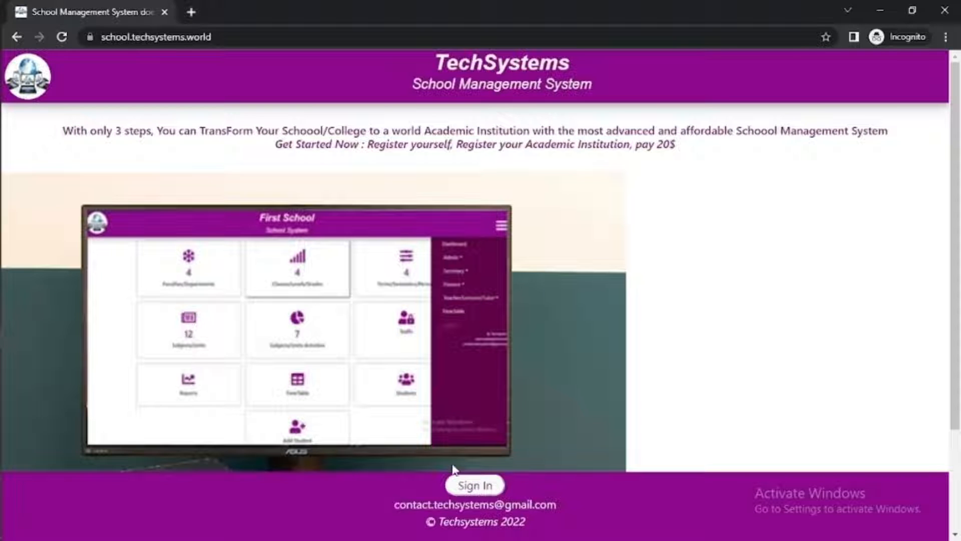
# Step: Begin signing in by submitting the new staff member's e-mail address
pyautogui.click(465, 482)
pyautogui.click(478, 349)
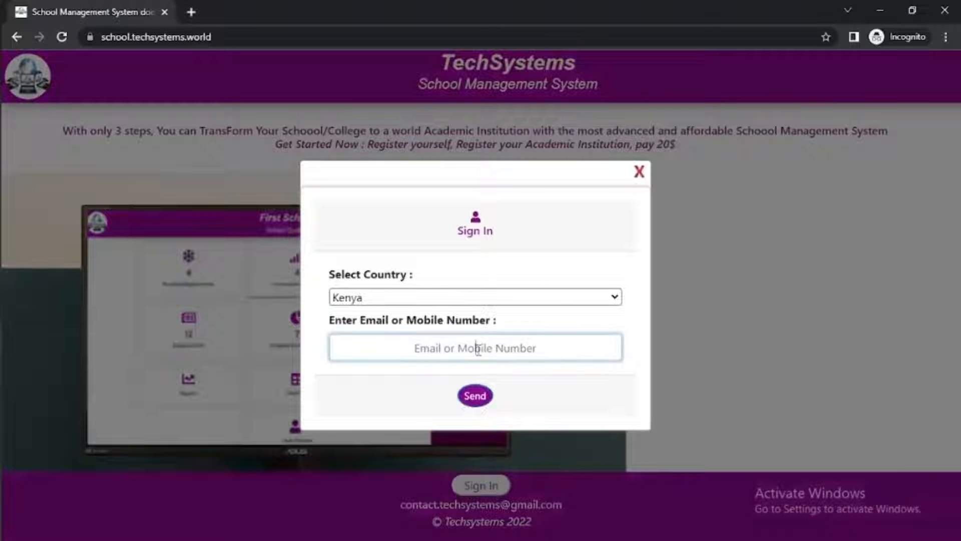
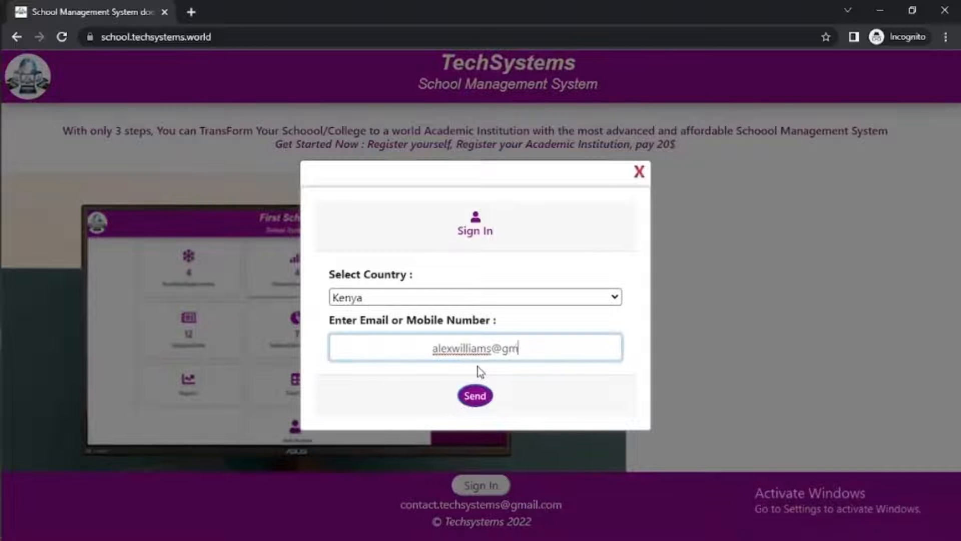
pyautogui.click(475, 395)
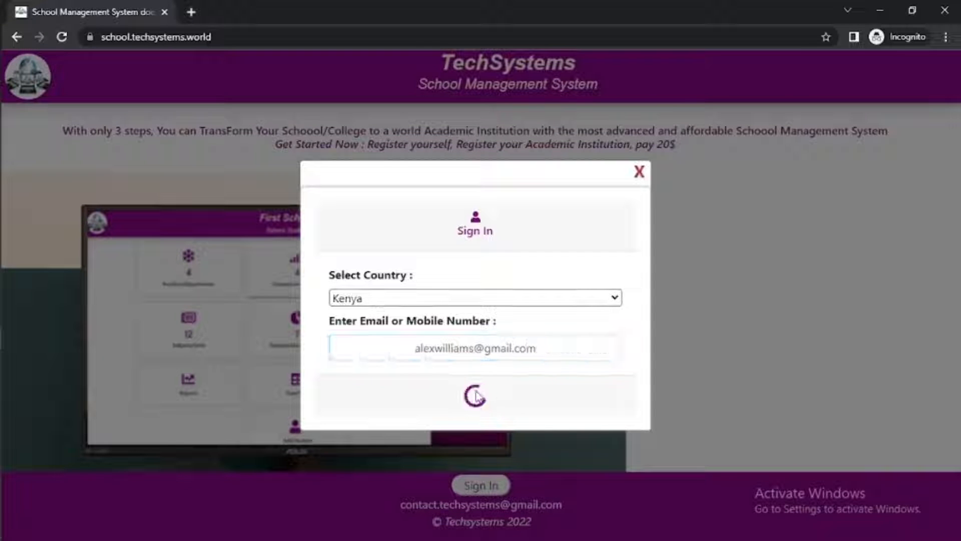
# Step: Complete sign-up with the staff member's full name and a confirmed account password
pyautogui.click(465, 263)
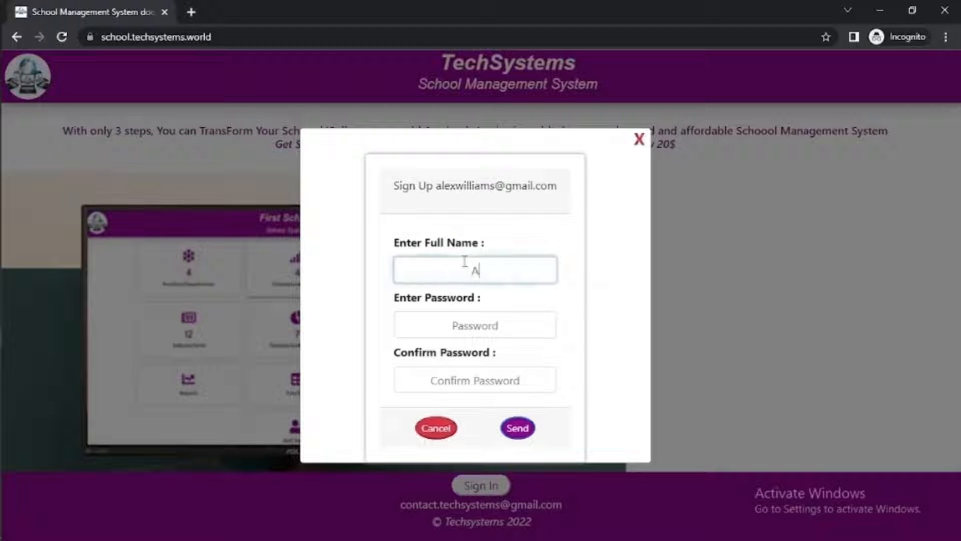
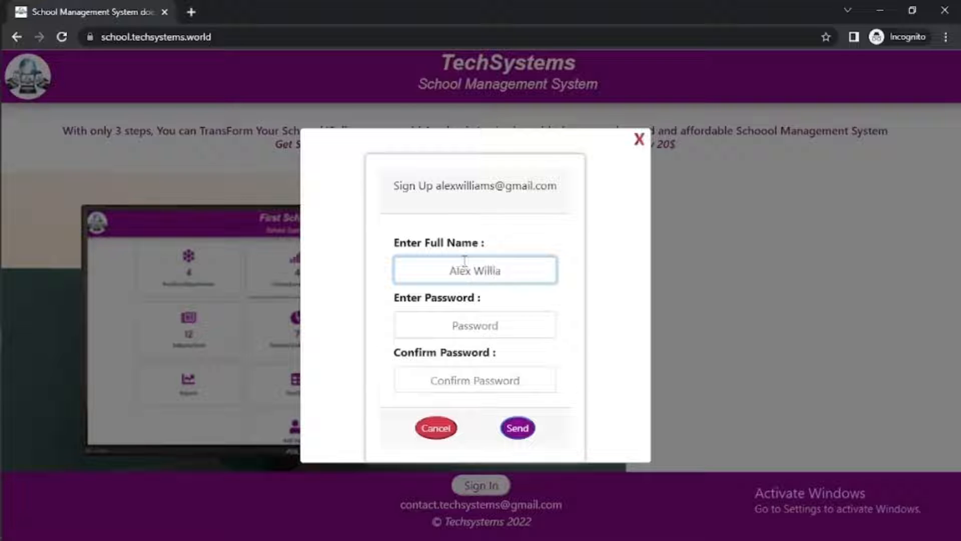
pyautogui.click(456, 316)
pyautogui.write('12')
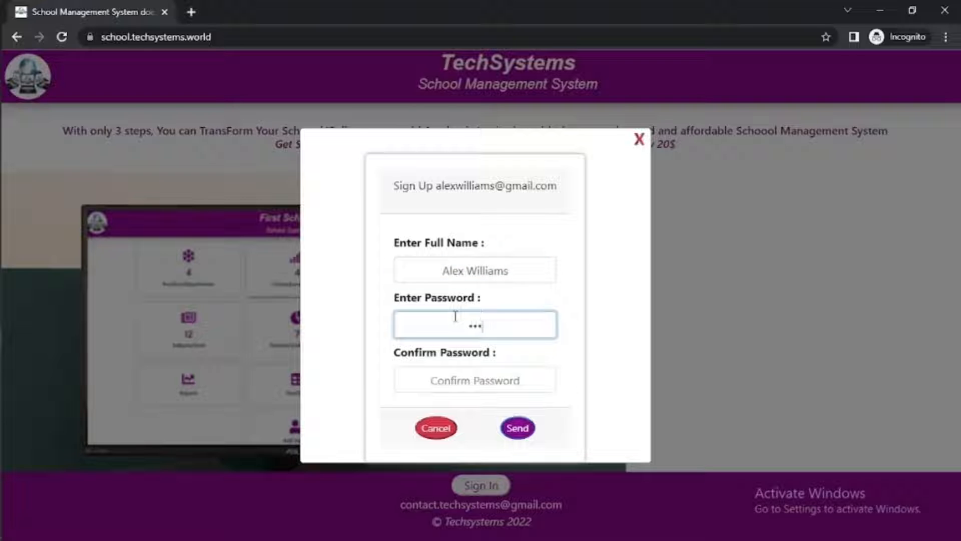
pyautogui.write('3456789')
pyautogui.click(452, 375)
pyautogui.write('1234567')
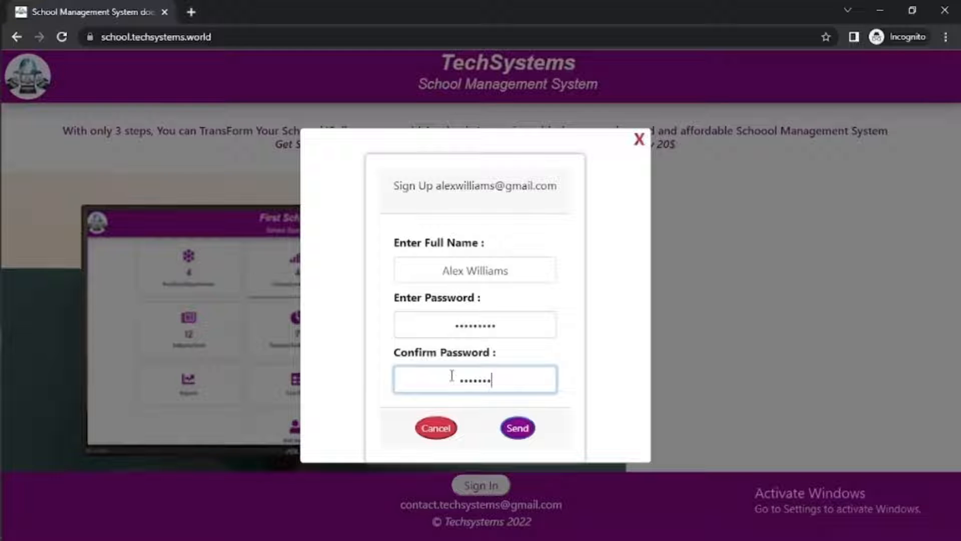
pyautogui.write('89')
pyautogui.click(518, 429)
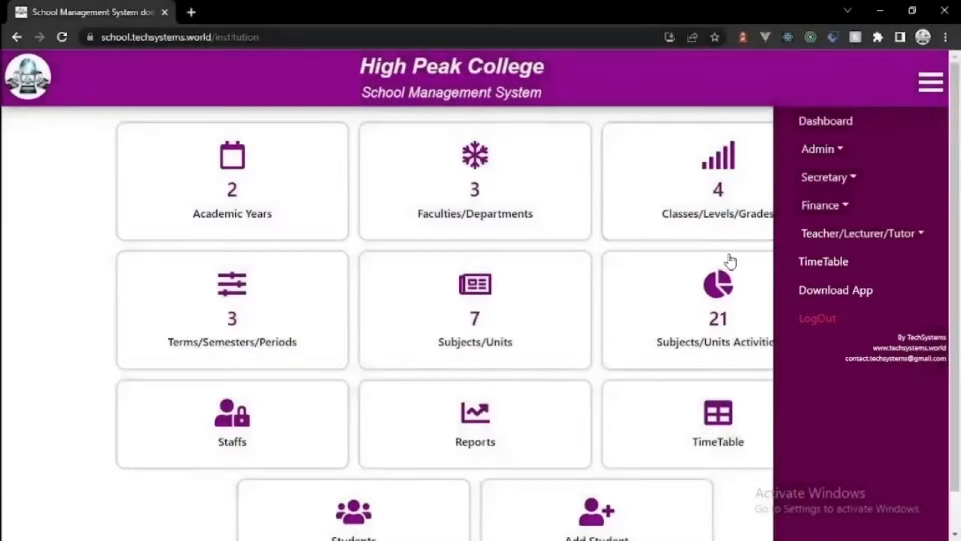
# Step: From the Secretary menu, open a new student registration form and enter the student's number, names, phone and e-mail
pyautogui.click(841, 178)
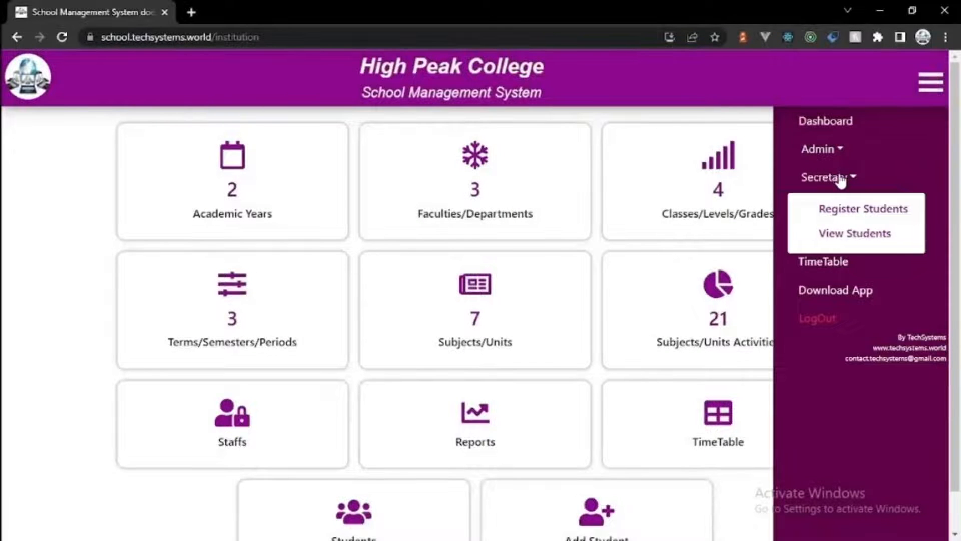
pyautogui.click(836, 207)
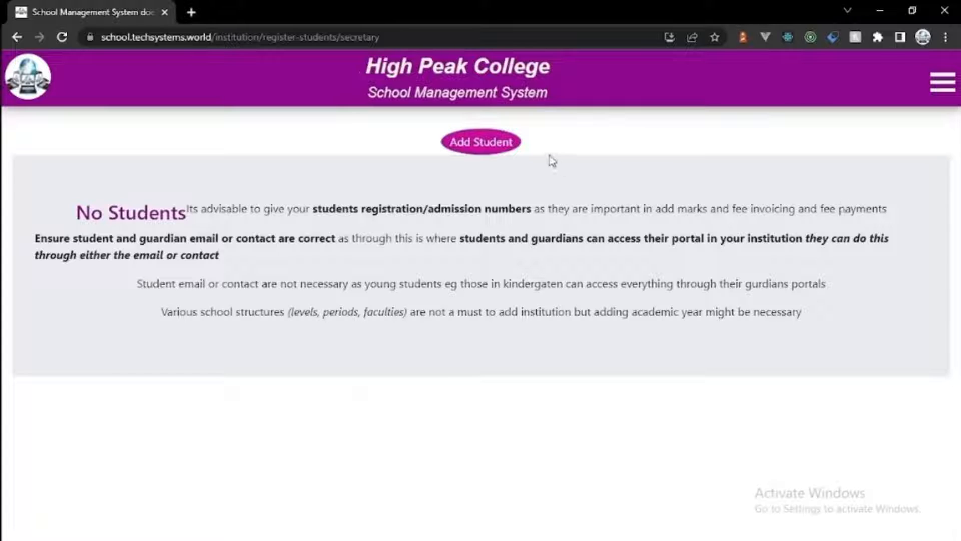
pyautogui.click(497, 150)
pyautogui.click(268, 182)
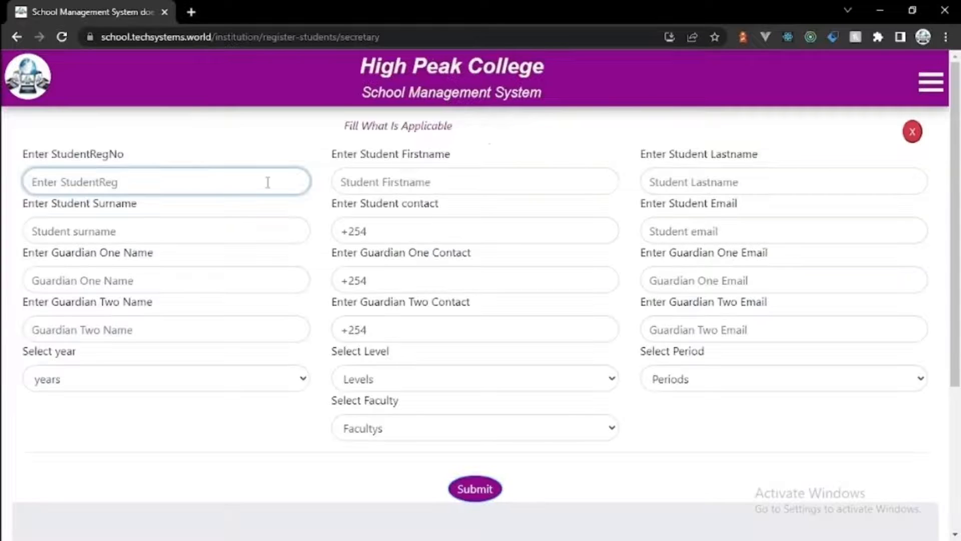
pyautogui.write('2586')
pyautogui.click(400, 183)
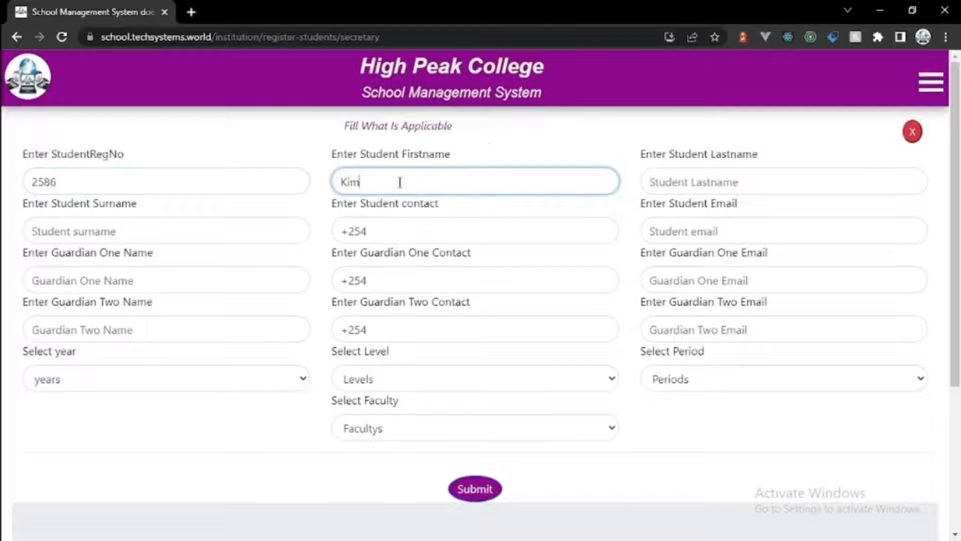
pyautogui.click(704, 181)
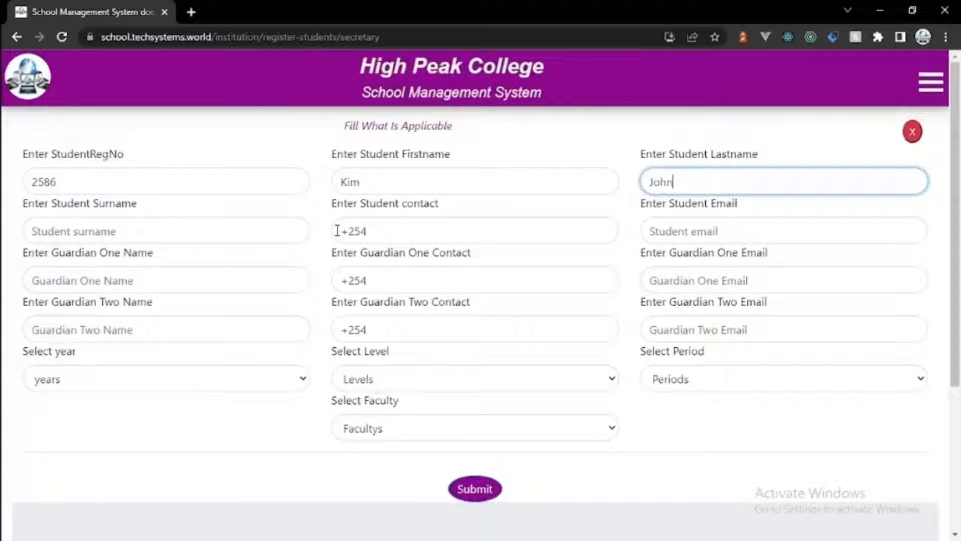
pyautogui.click(274, 235)
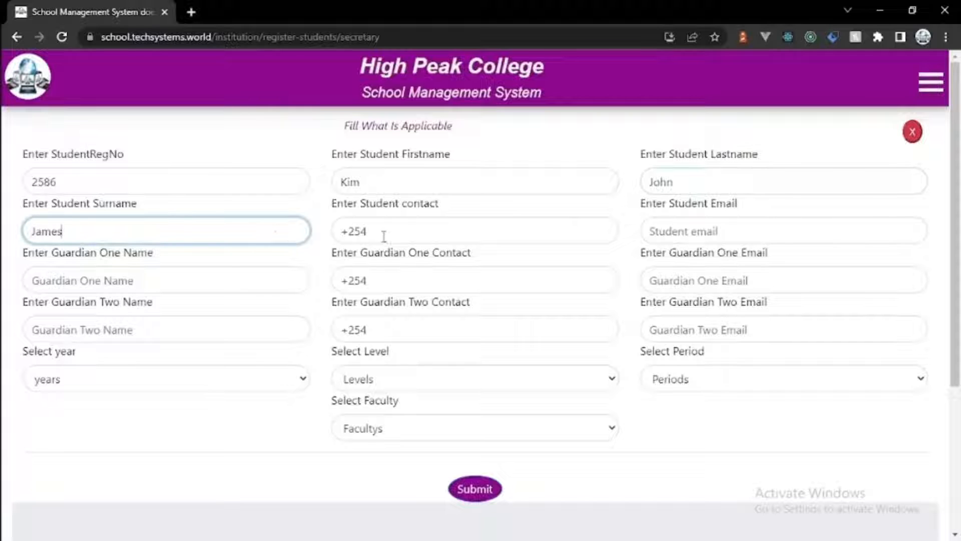
pyautogui.click(383, 236)
pyautogui.write('876978')
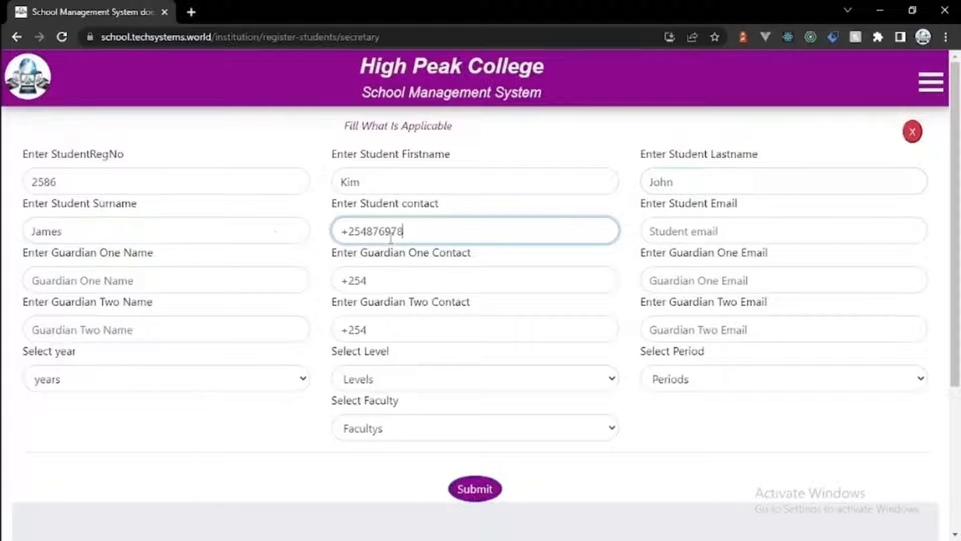
pyautogui.click(711, 225)
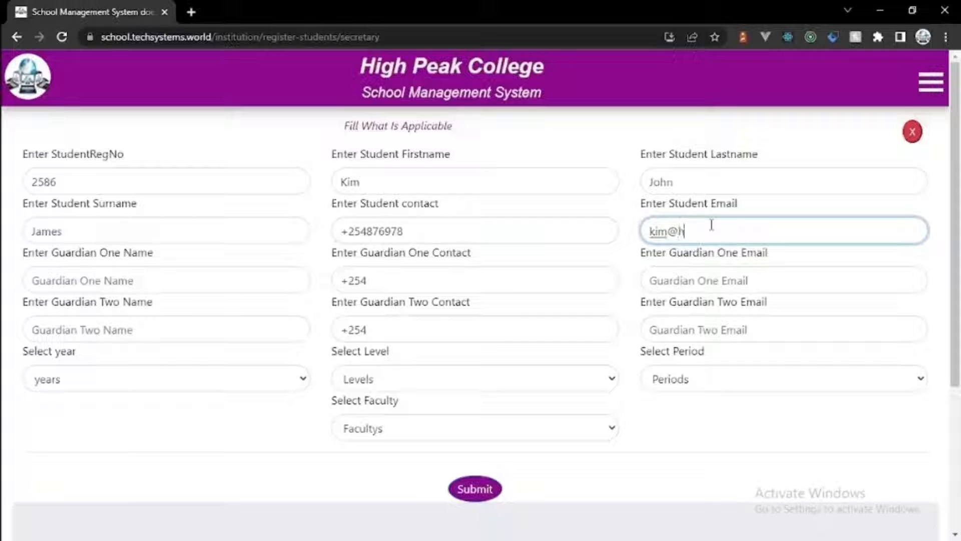
# Step: Enter the name, phone number and e-mail for both of the student's guardians
pyautogui.click(246, 282)
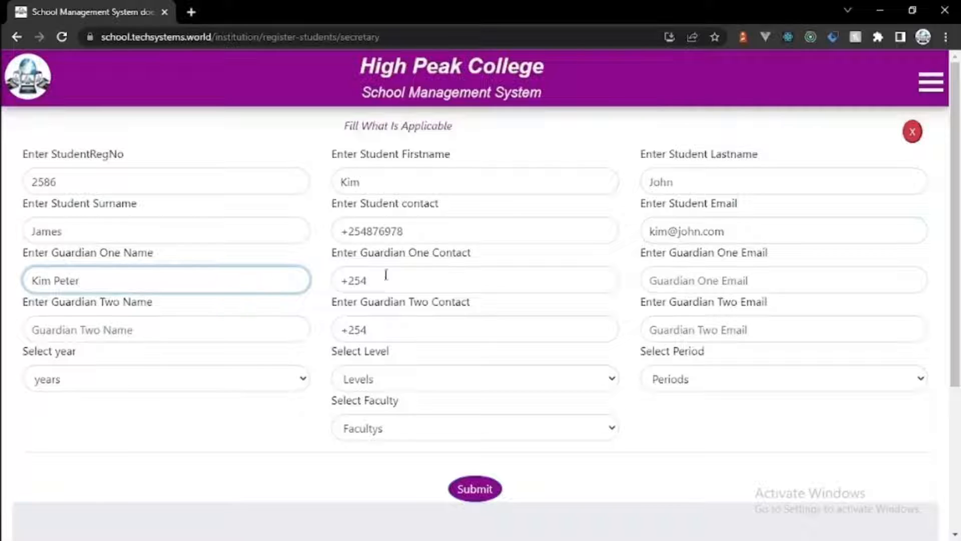
pyautogui.click(448, 277)
pyautogui.write('56787')
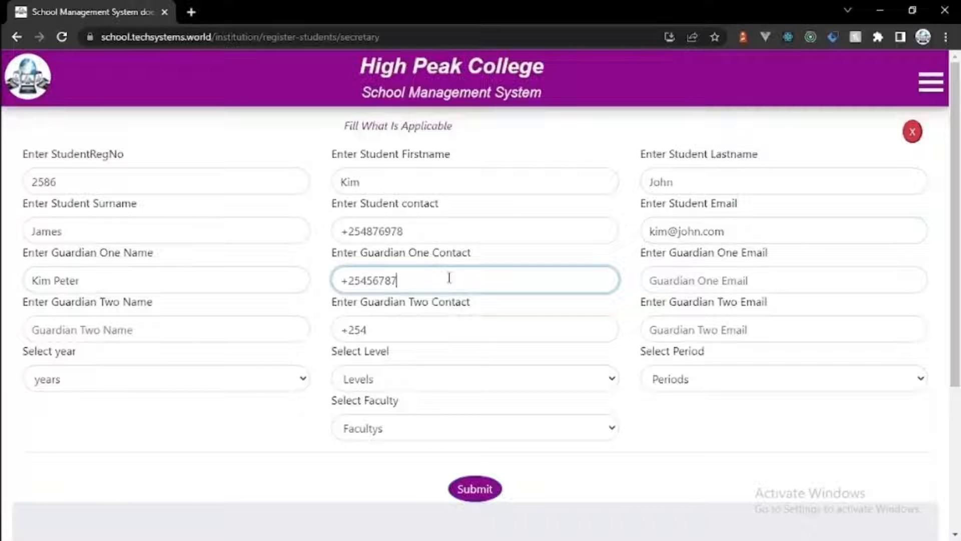
pyautogui.click(683, 280)
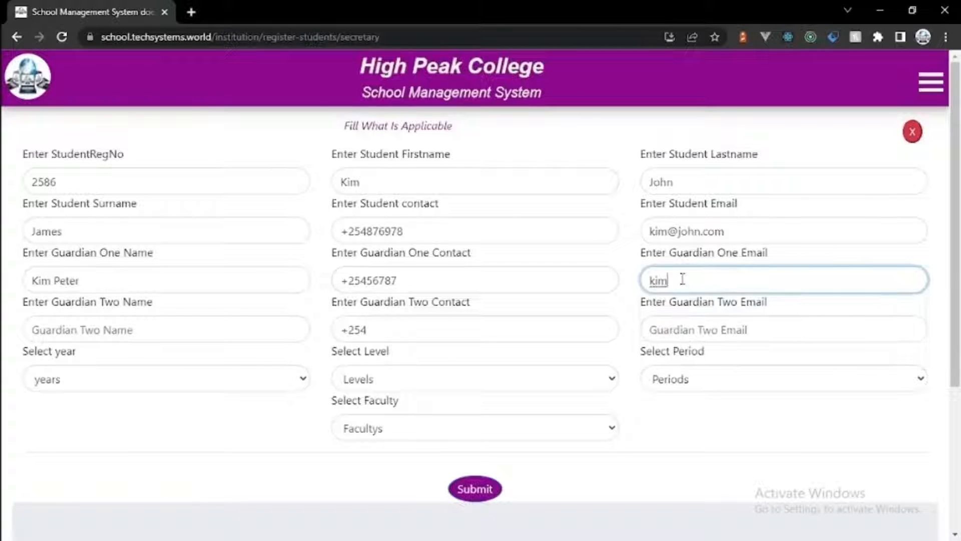
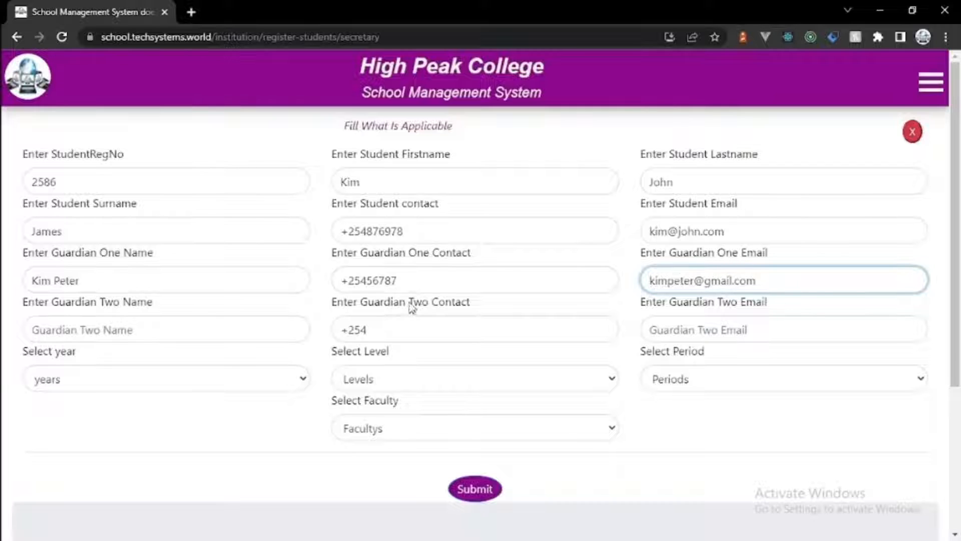
pyautogui.click(225, 324)
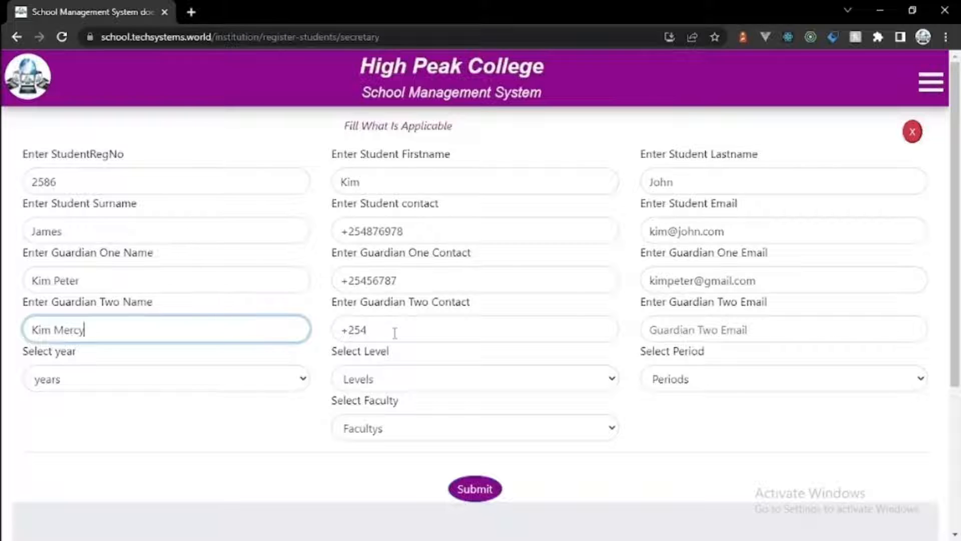
pyautogui.click(395, 333)
pyautogui.write('567890')
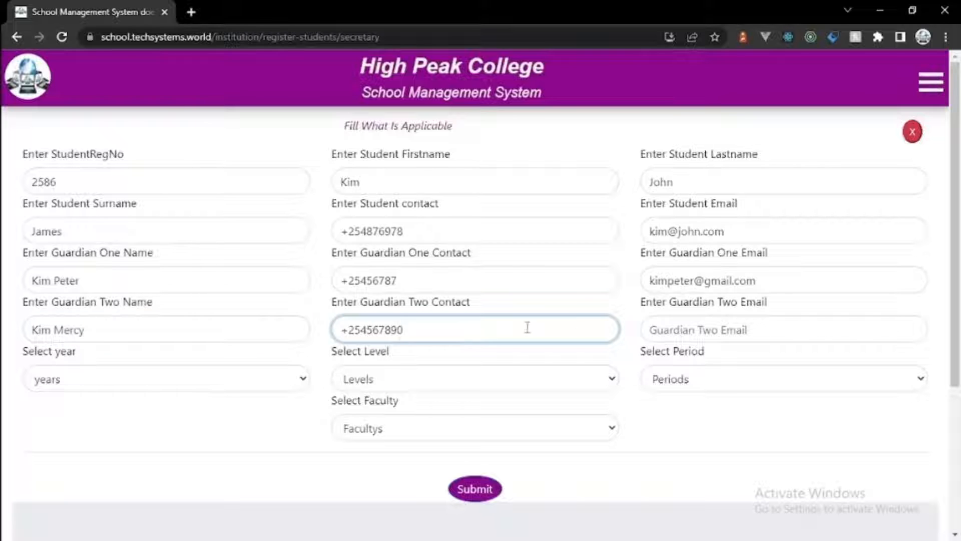
pyautogui.click(665, 334)
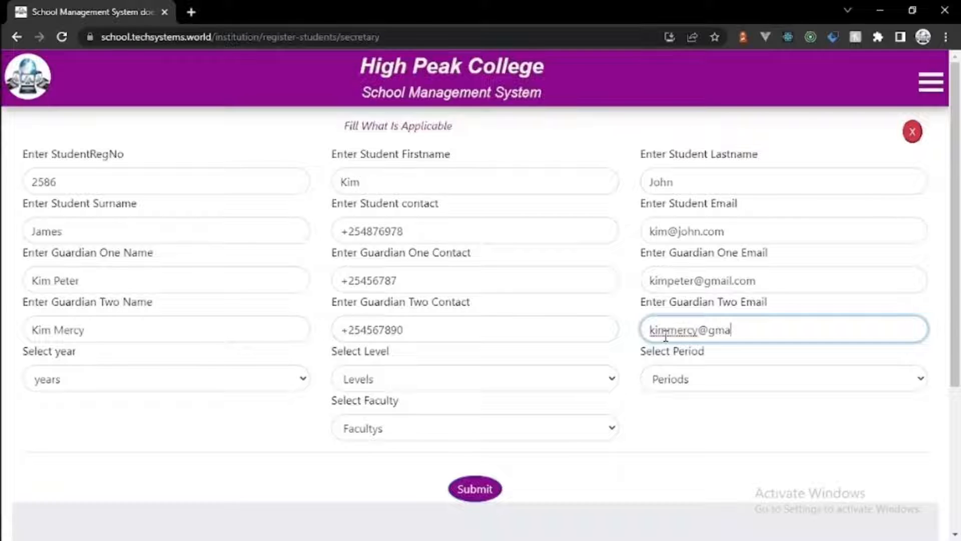
# Step: Assign 2021-2022, First Year, First Semester, Computer Science and submit the registration
pyautogui.click(288, 385)
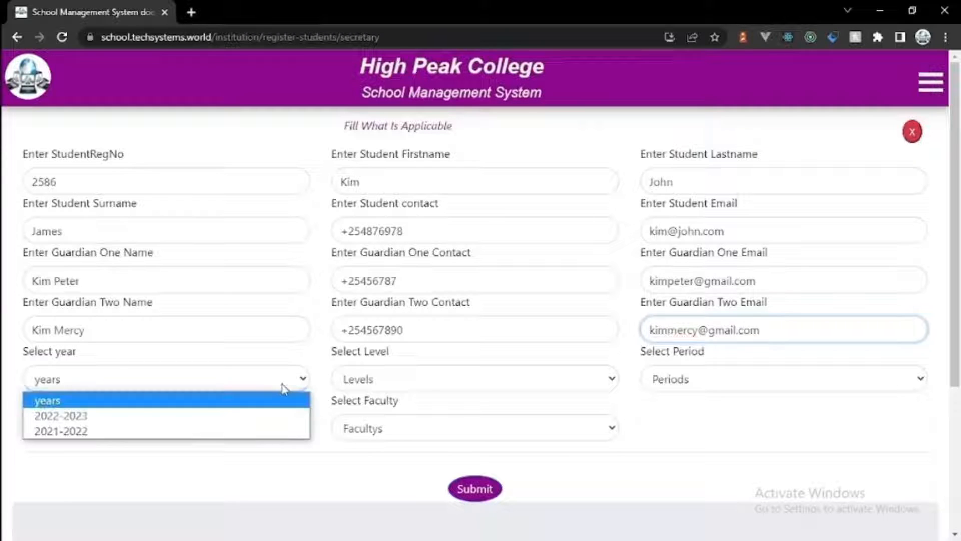
pyautogui.click(280, 430)
pyautogui.click(440, 386)
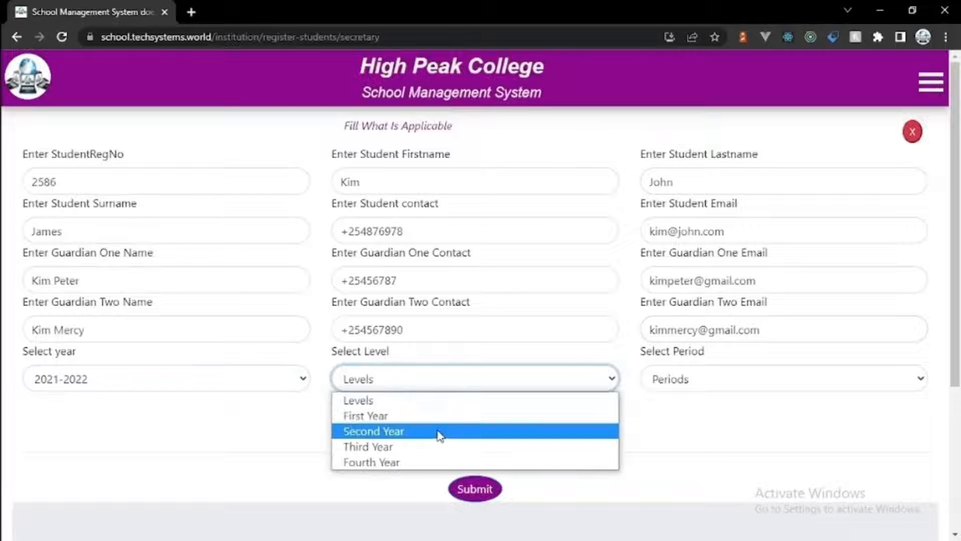
pyautogui.click(438, 415)
pyautogui.click(671, 386)
pyautogui.click(671, 414)
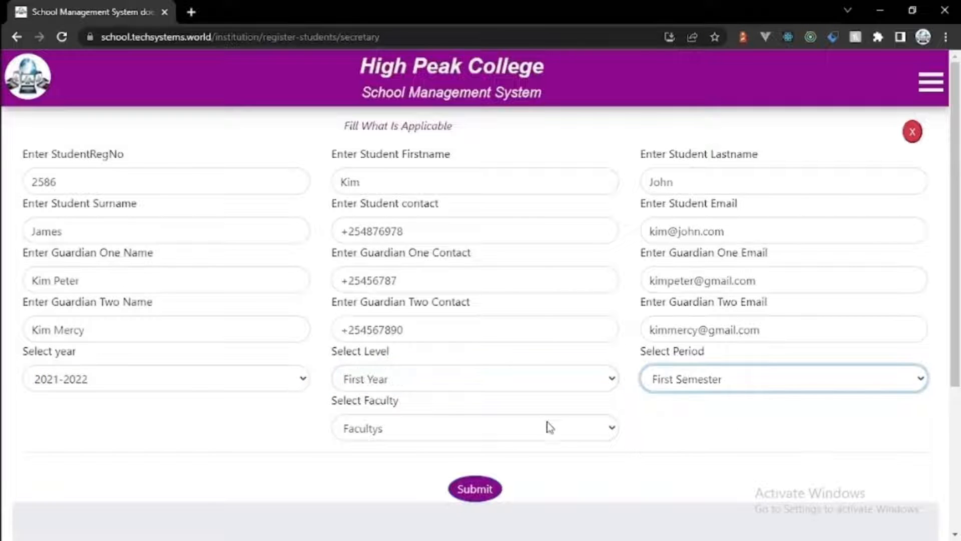
pyautogui.click(534, 434)
pyautogui.click(519, 482)
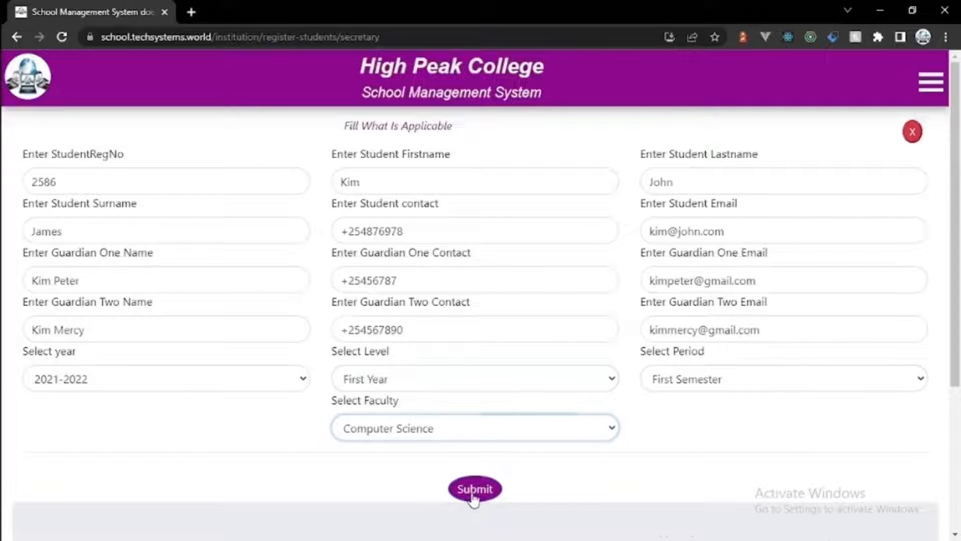
pyautogui.click(475, 497)
pyautogui.click(471, 142)
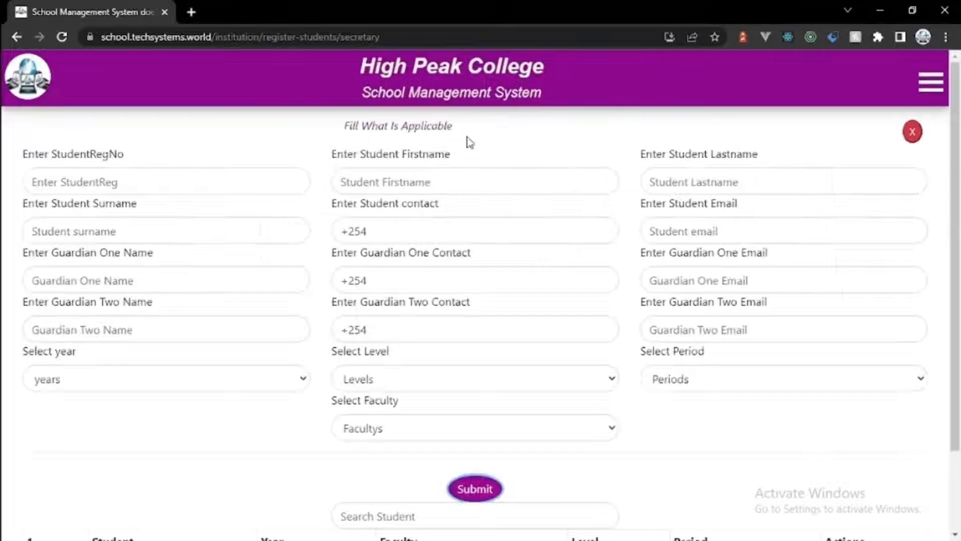
# Step: Enter the second student's registration number, first, last and surname, phone number and e-mail
pyautogui.click(269, 170)
pyautogui.write('6523')
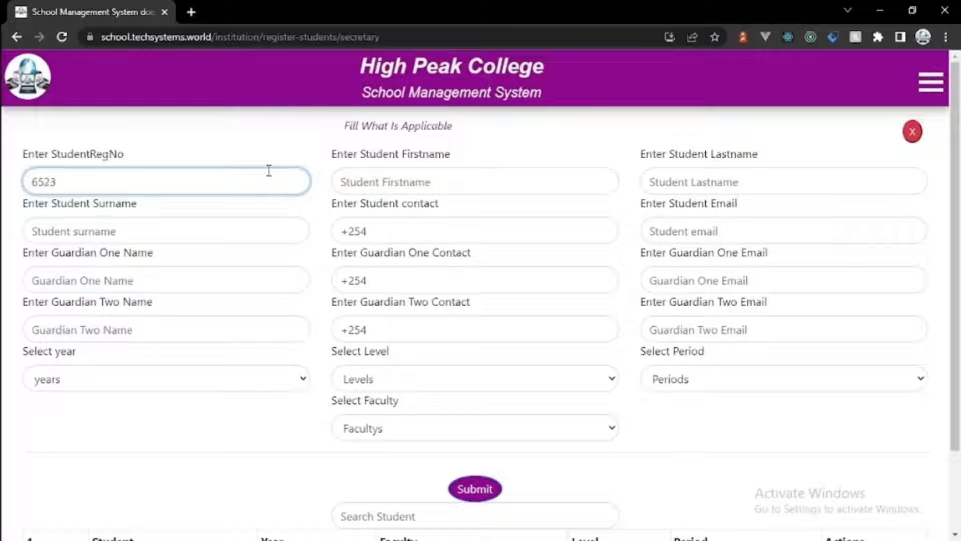
pyautogui.click(397, 179)
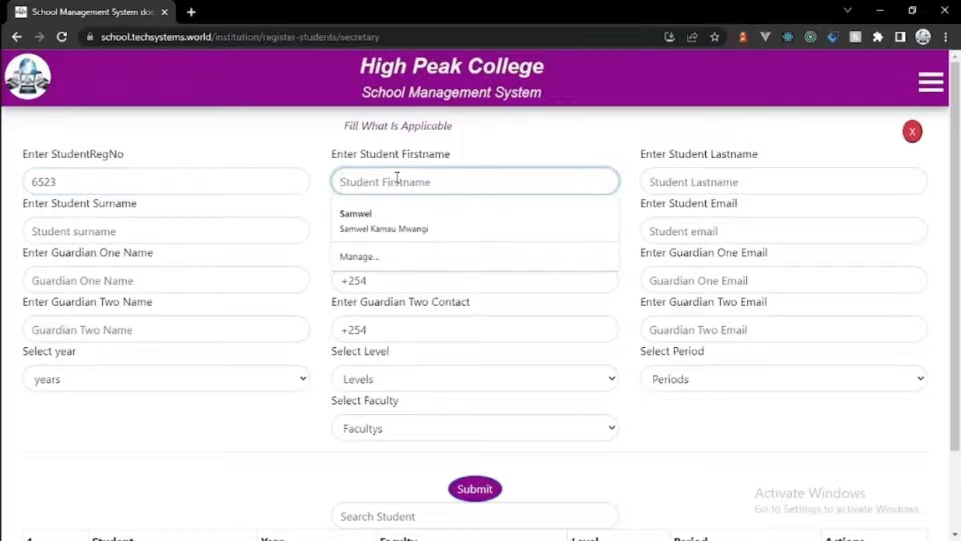
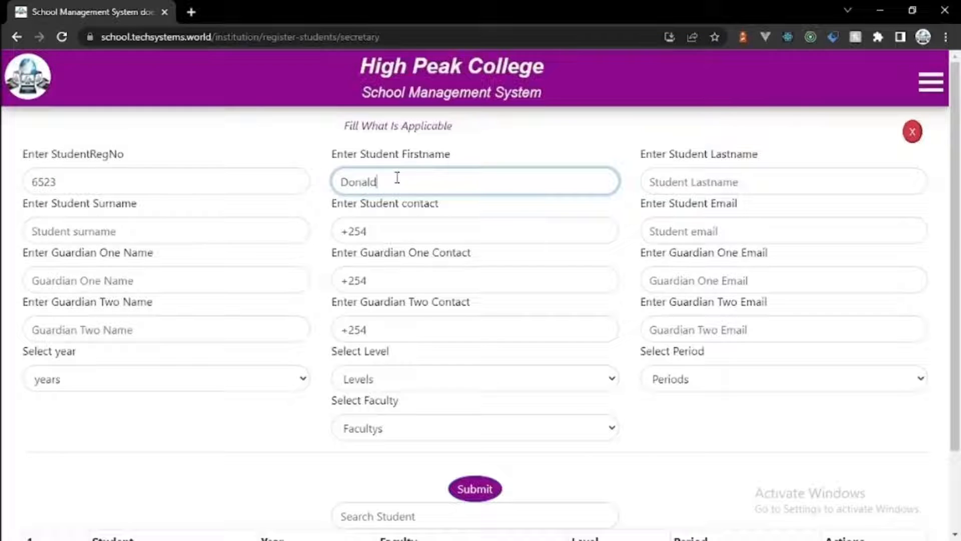
pyautogui.click(667, 180)
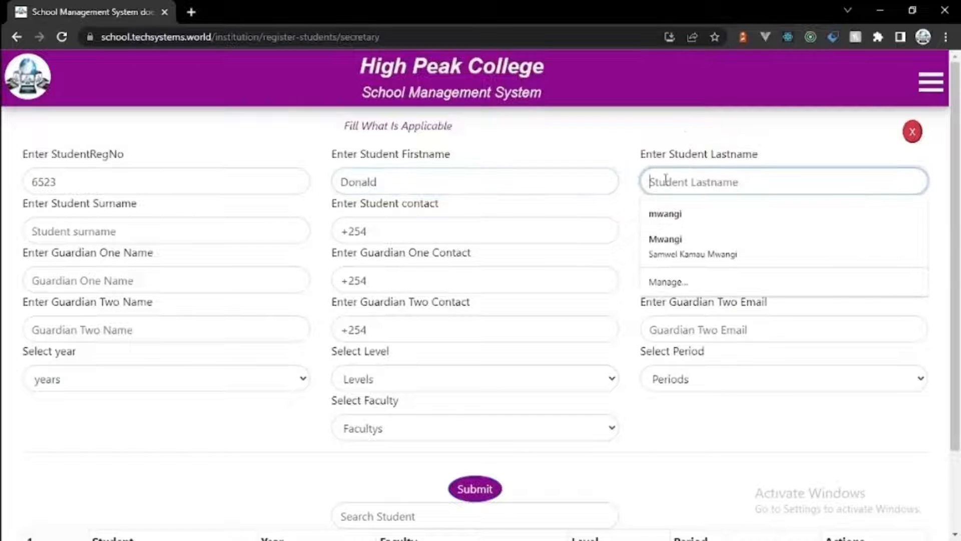
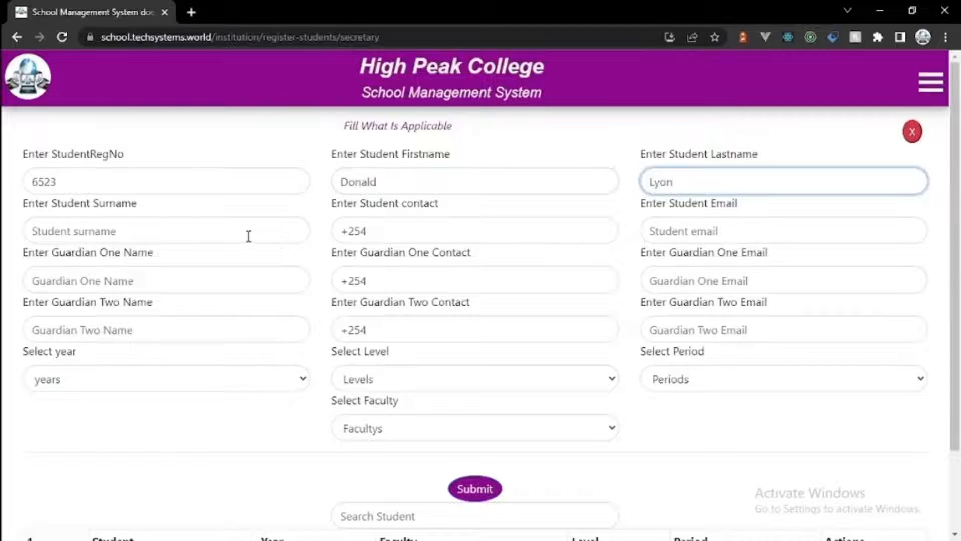
pyautogui.click(248, 236)
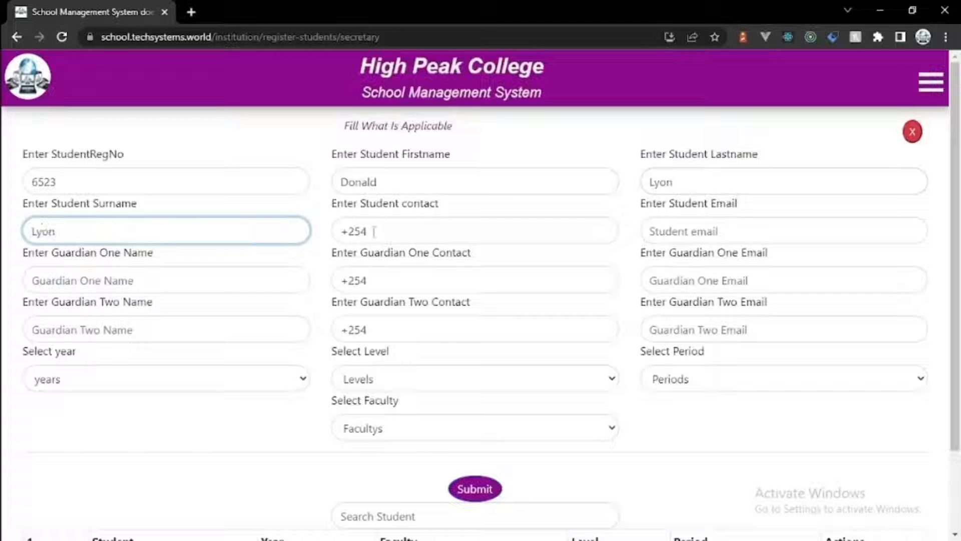
pyautogui.click(422, 230)
pyautogui.write('56788')
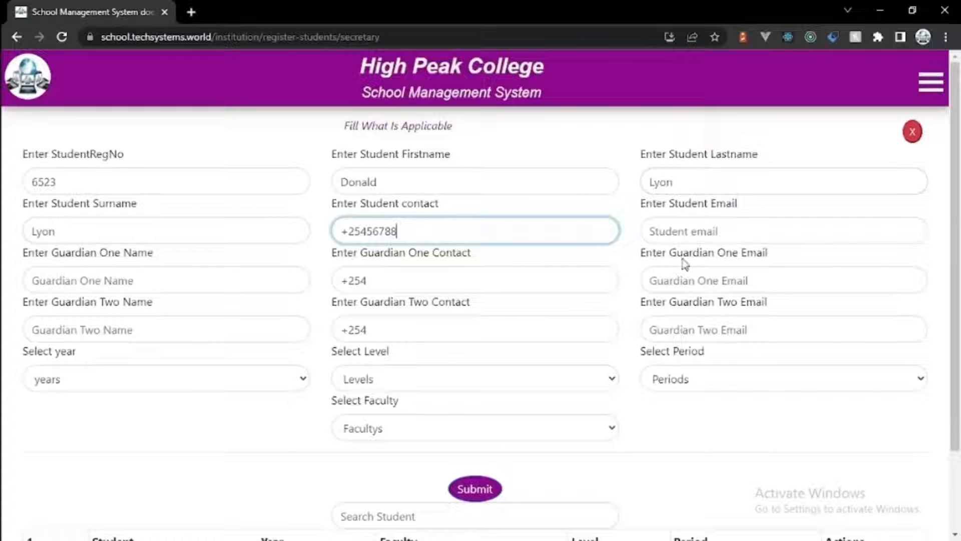
pyautogui.click(675, 230)
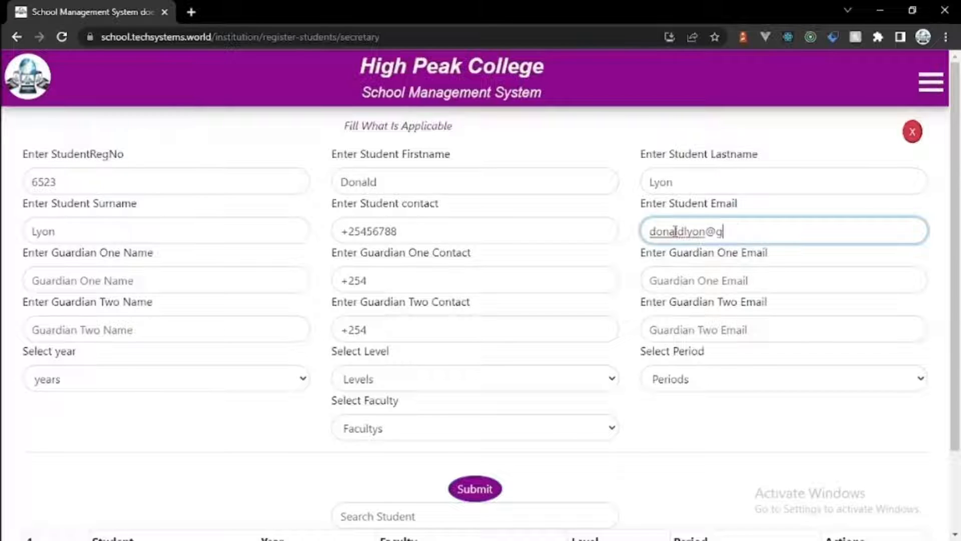
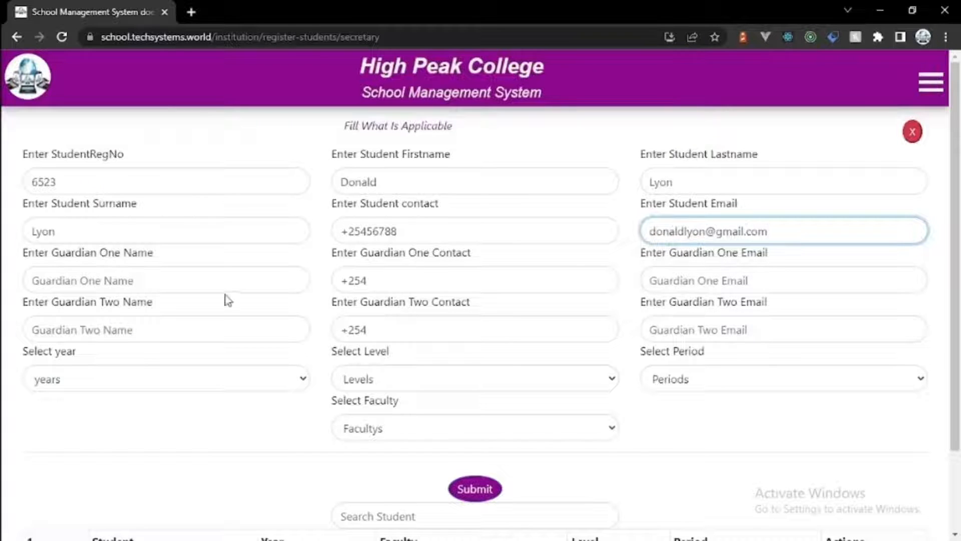
# Step: Fill in the first guardian's name, phone number and part of the e-mail
pyautogui.click(211, 280)
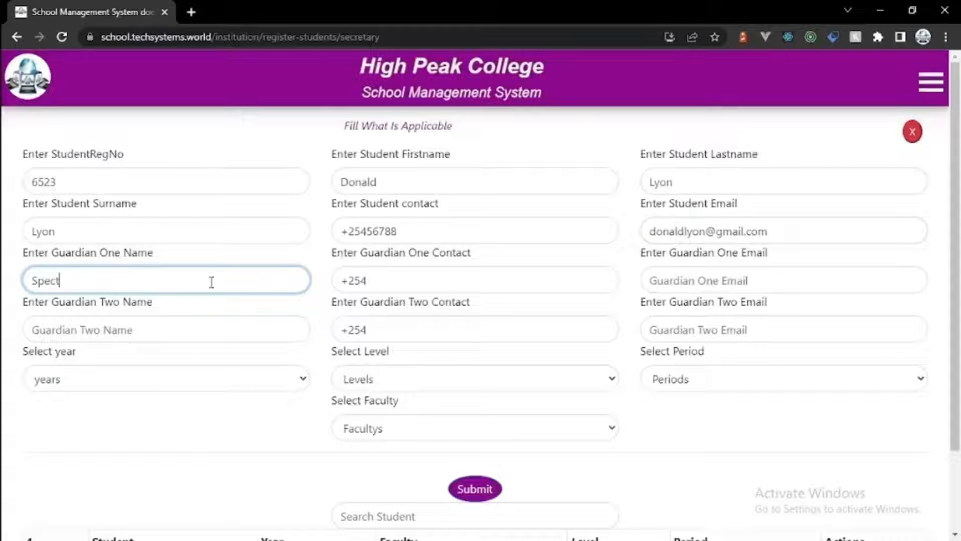
pyautogui.click(412, 284)
pyautogui.write('7456523')
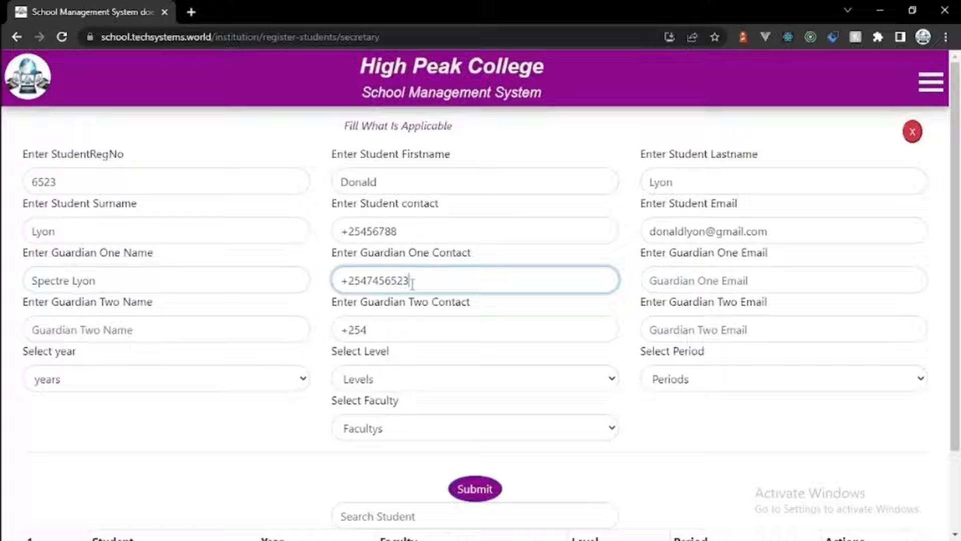
pyautogui.click(720, 279)
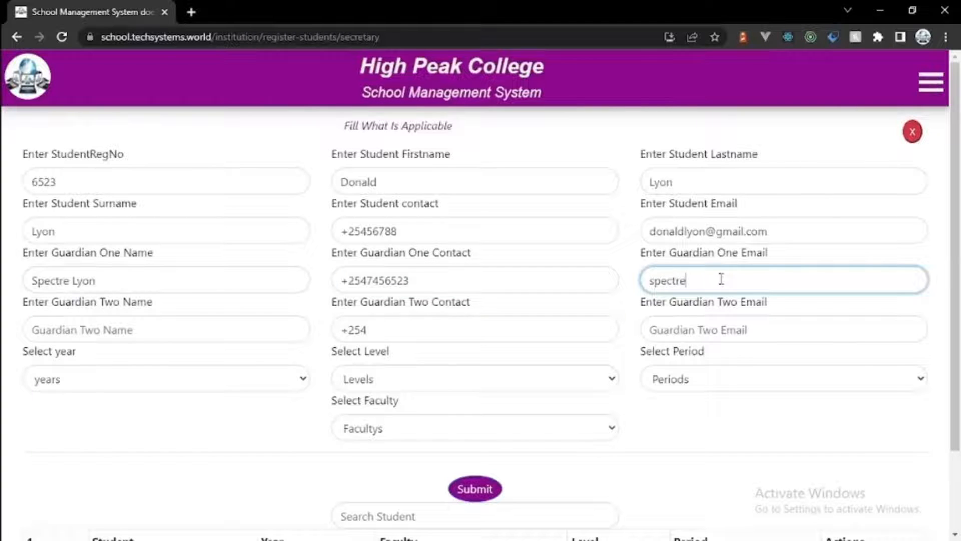
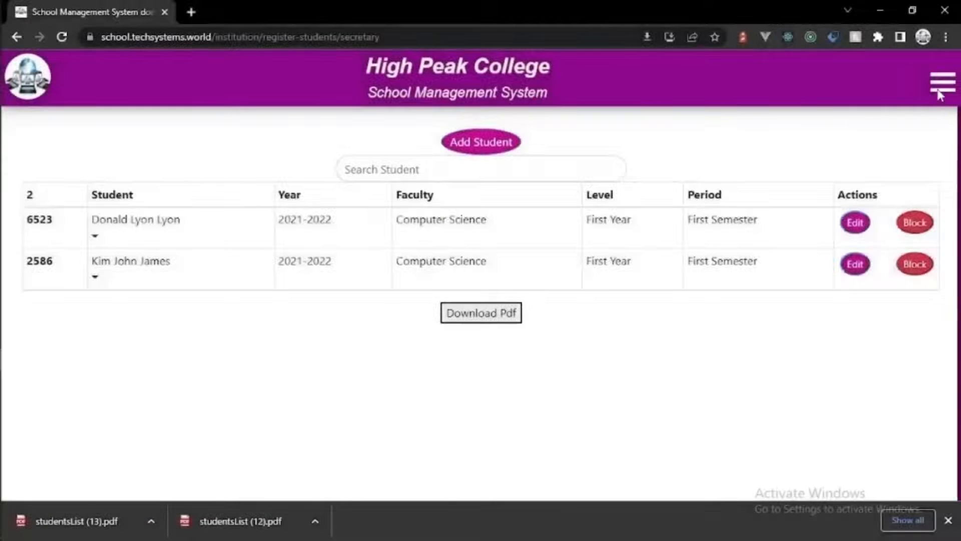
# Step: Go to the Secretary's View Students page through the site menu
pyautogui.click(943, 82)
pyautogui.click(834, 148)
pyautogui.click(870, 161)
pyautogui.click(837, 176)
pyautogui.click(850, 235)
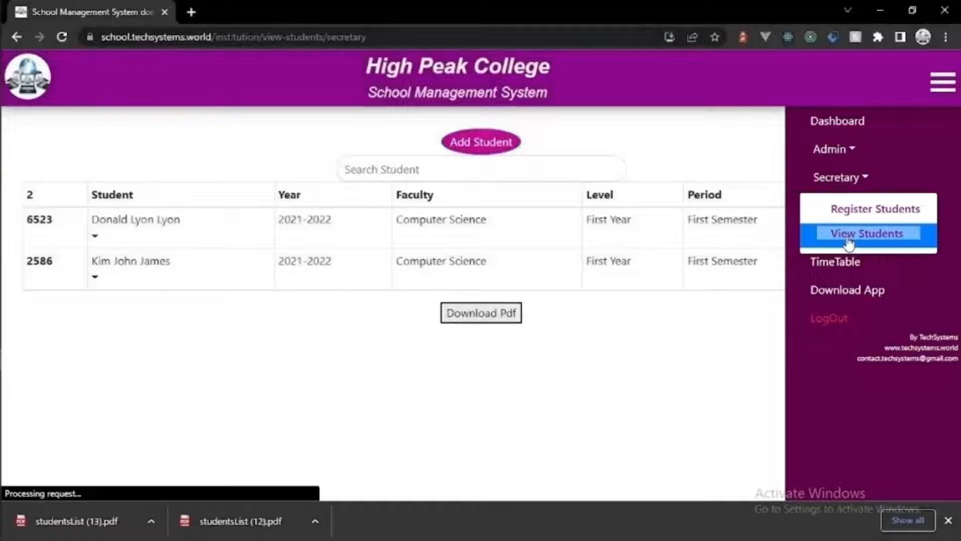
# Step: Filter students by 2021-2022, First Year, First Semester, Computer Science and choose View Students
pyautogui.click(482, 144)
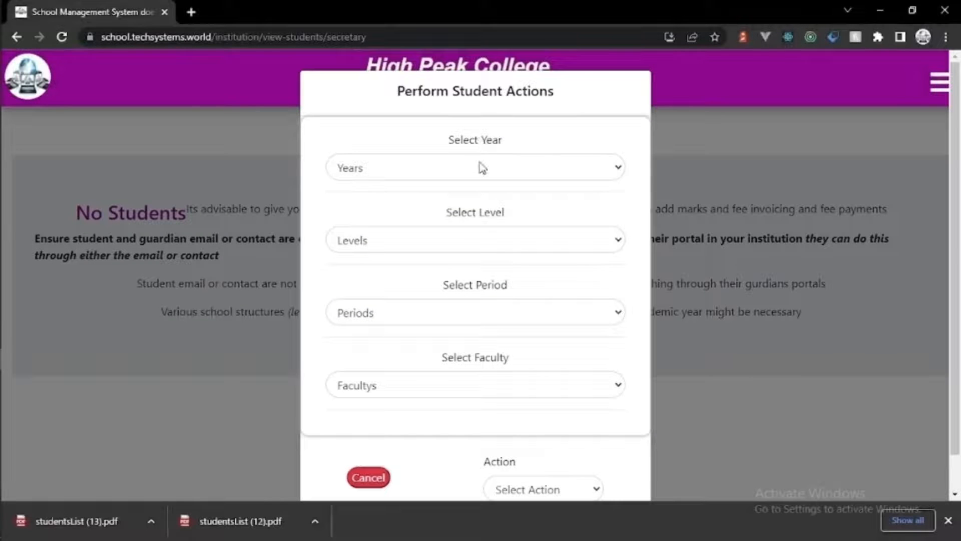
pyautogui.click(482, 167)
pyautogui.click(474, 220)
pyautogui.click(473, 248)
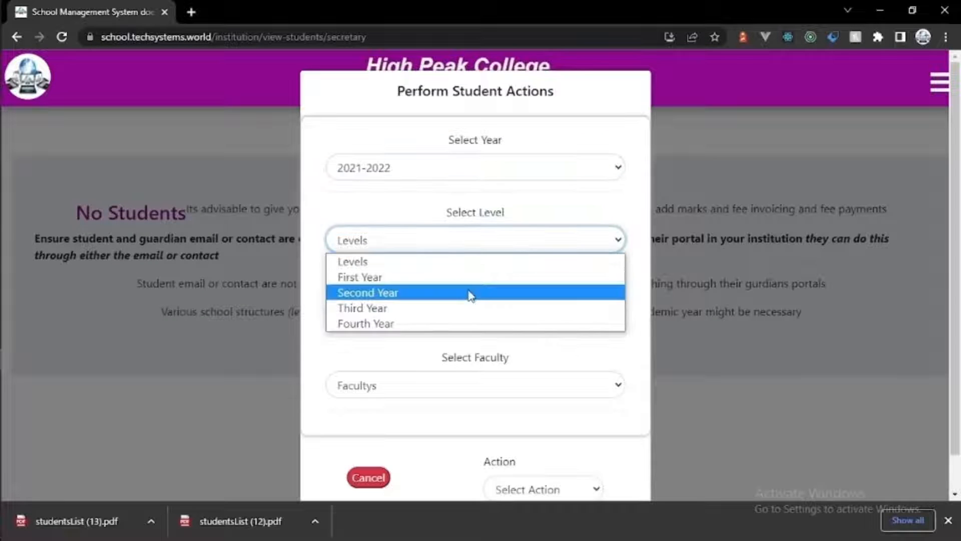
pyautogui.click(468, 288)
pyautogui.click(465, 316)
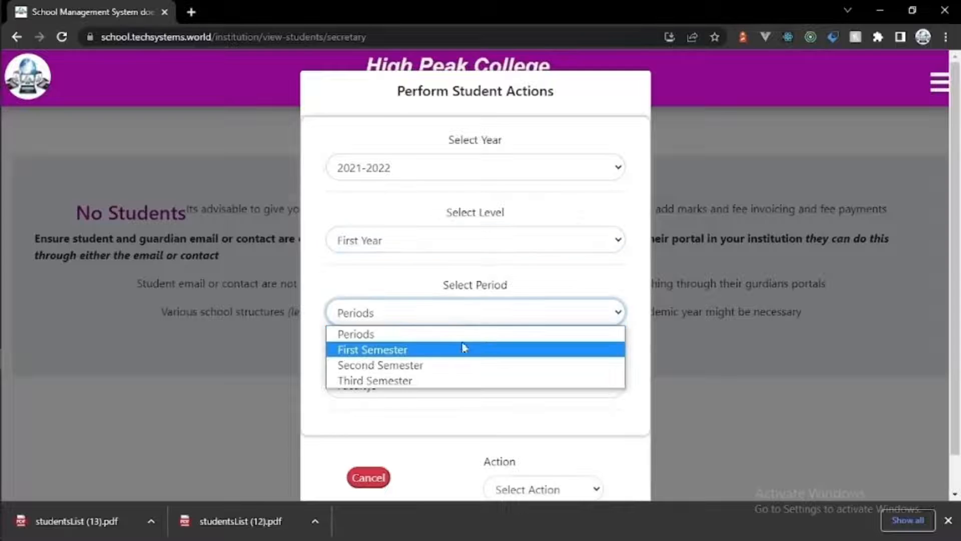
pyautogui.click(463, 347)
pyautogui.click(464, 387)
pyautogui.click(457, 442)
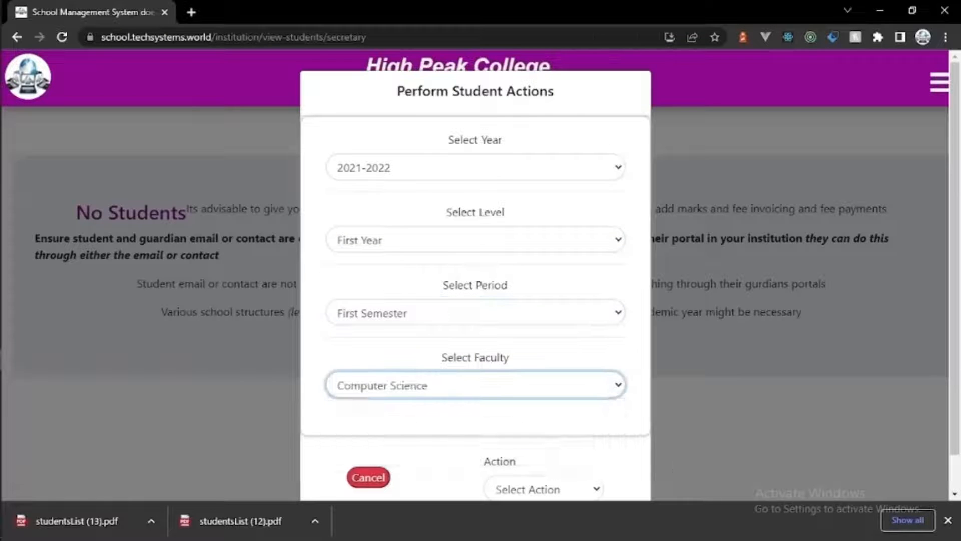
pyautogui.click(948, 521)
pyautogui.click(598, 491)
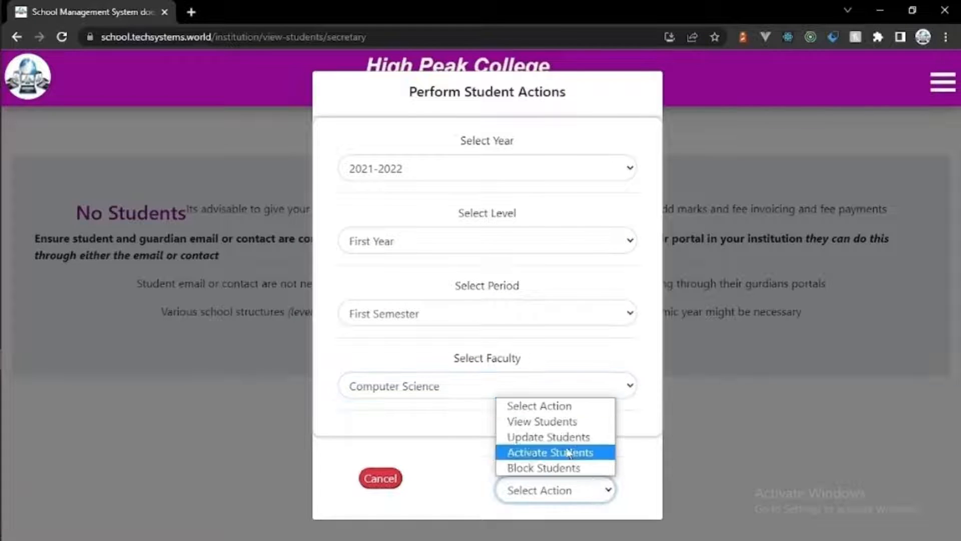
pyautogui.click(556, 421)
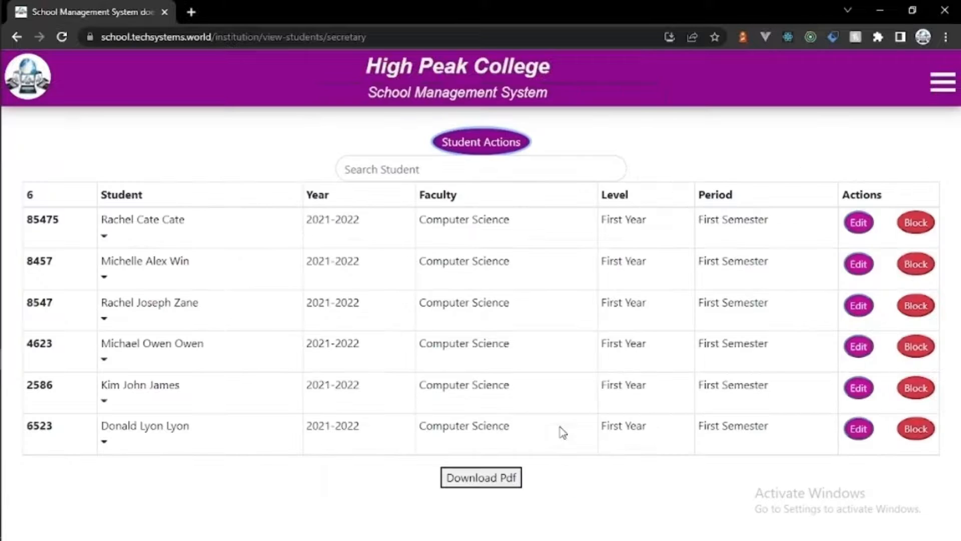
# Step: Try a search in the student list, then clear it so all students show
pyautogui.click(429, 160)
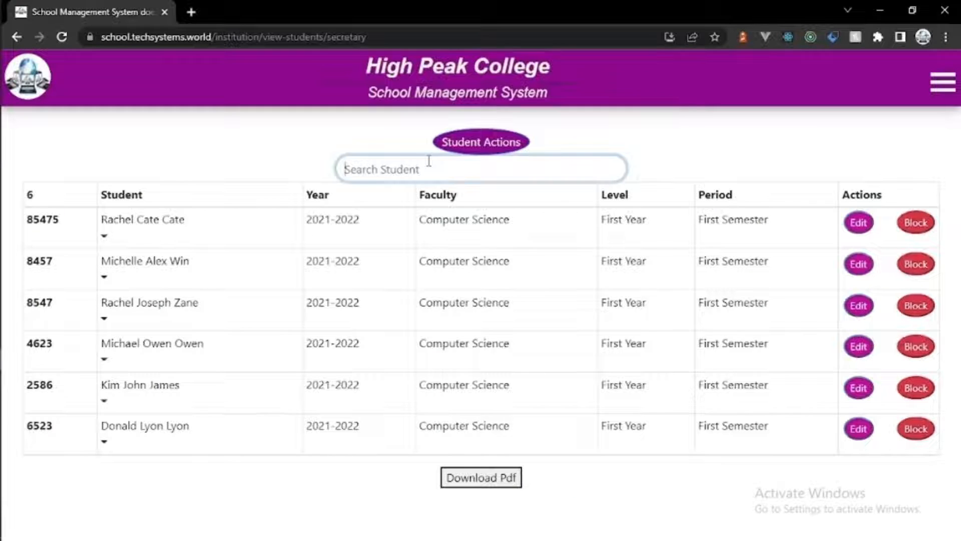
pyautogui.write('ge')
pyautogui.press('BackSpace')
pyautogui.press('BackSpace')
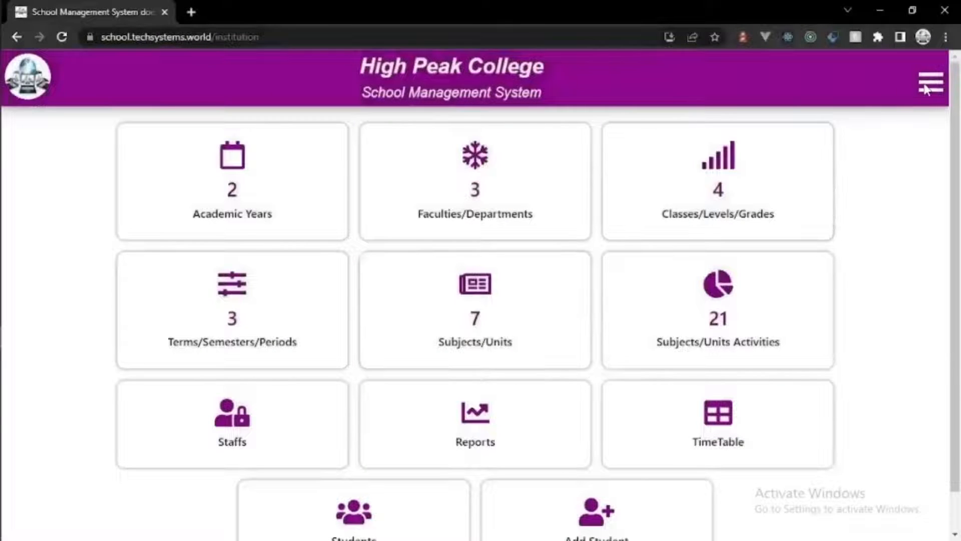
# Step: List fee balances for the 2021-2022 First Year, First Semester Computer Science students
pyautogui.click(926, 85)
pyautogui.click(875, 149)
pyautogui.click(821, 206)
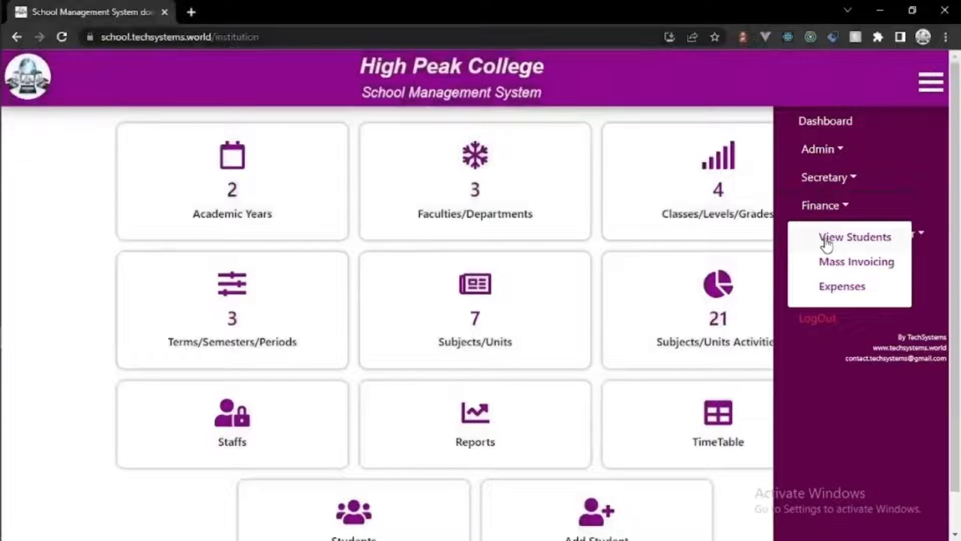
pyautogui.click(827, 240)
pyautogui.click(491, 142)
pyautogui.click(488, 182)
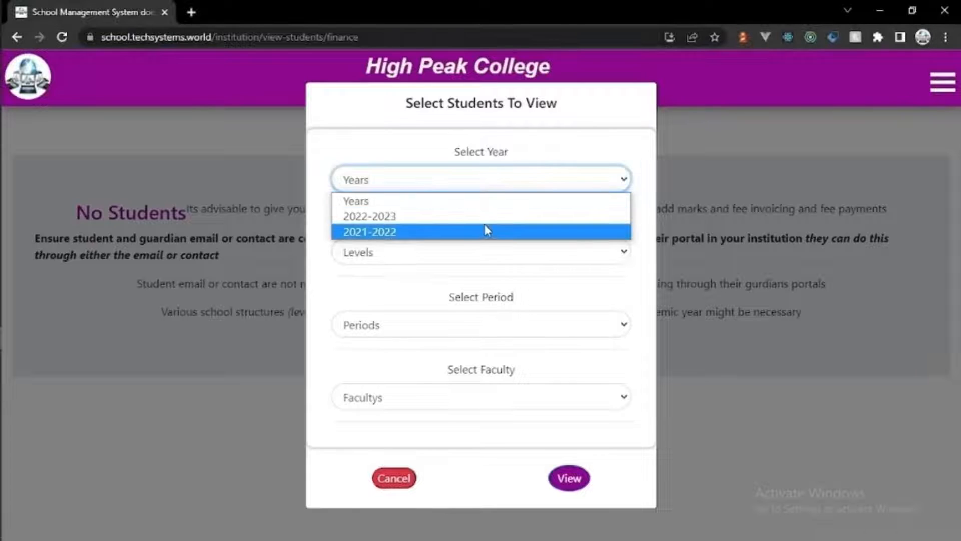
pyautogui.click(485, 231)
pyautogui.click(484, 253)
pyautogui.click(484, 287)
pyautogui.click(482, 324)
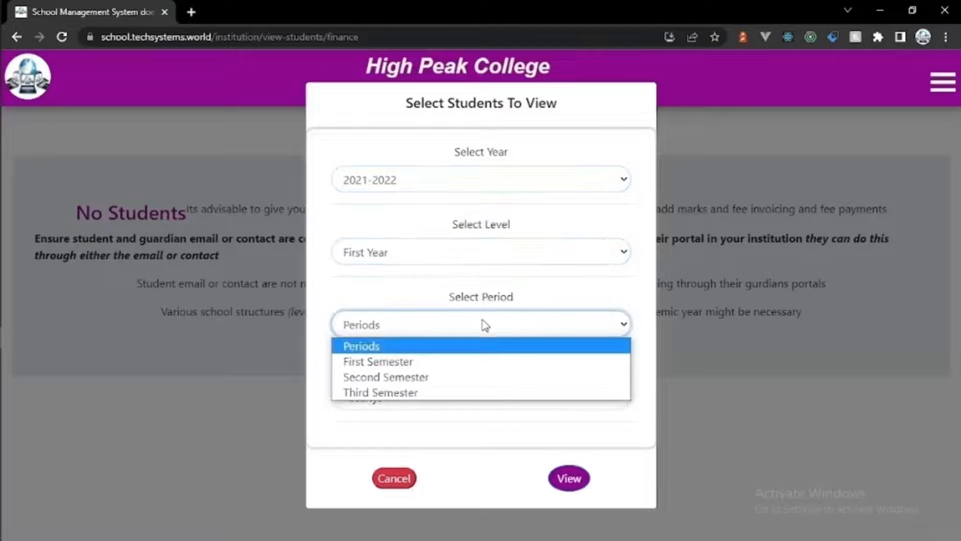
pyautogui.click(478, 361)
pyautogui.click(476, 397)
pyautogui.click(473, 445)
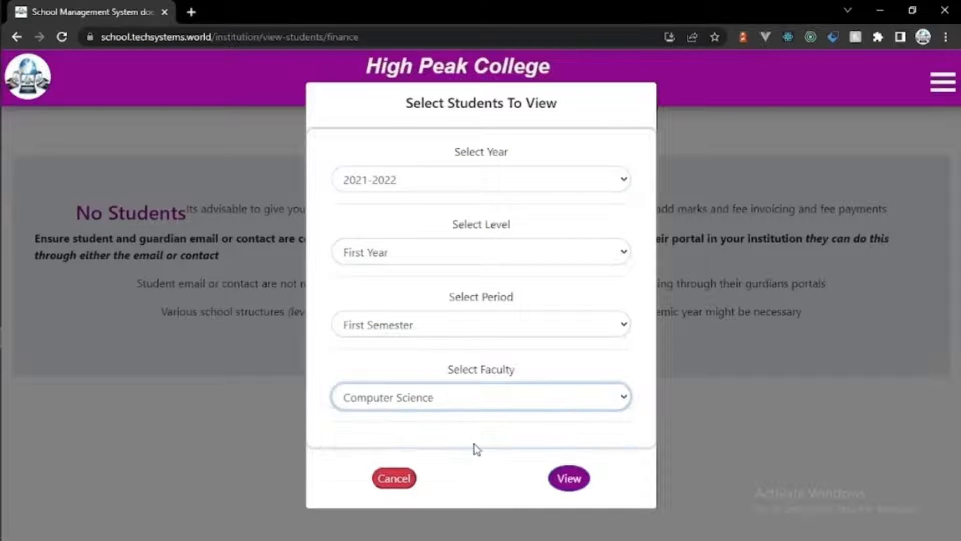
pyautogui.click(569, 478)
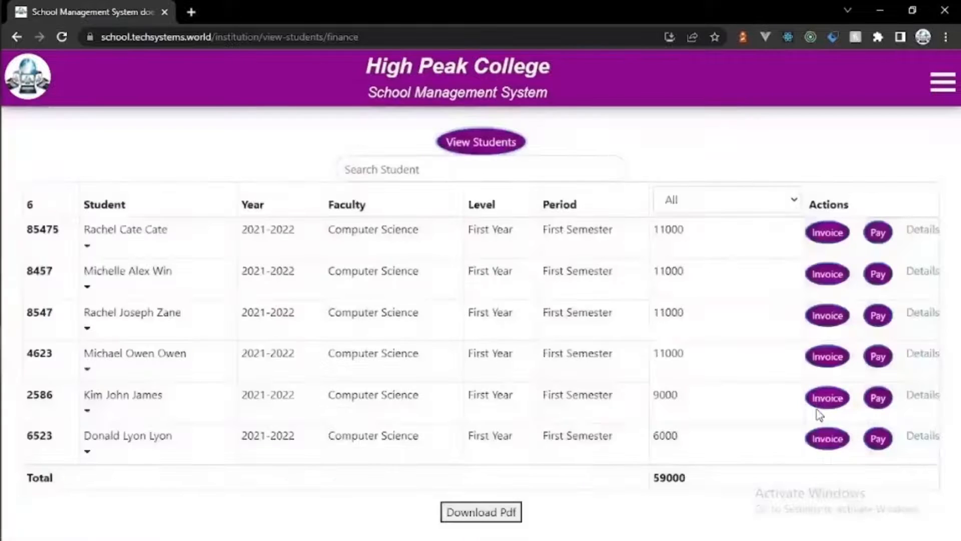
pyautogui.click(827, 400)
pyautogui.click(543, 250)
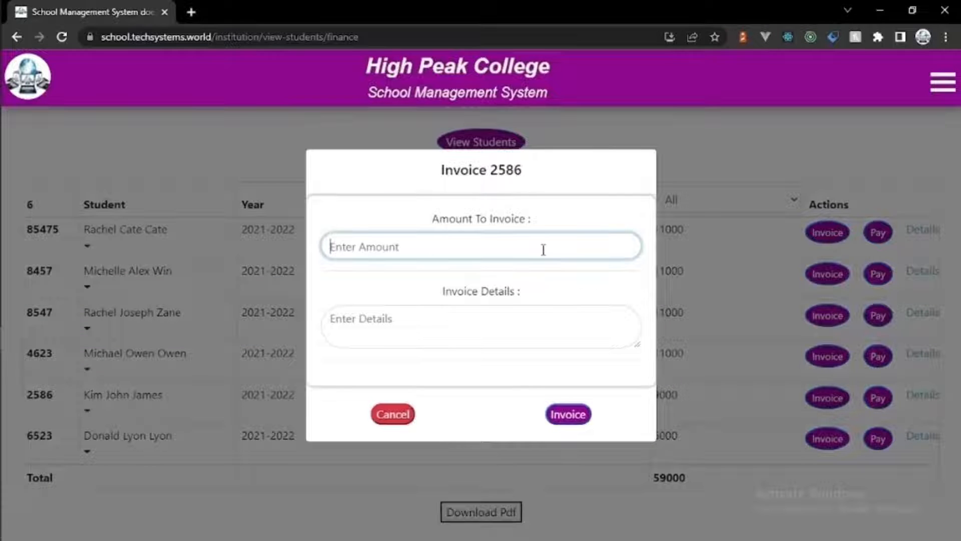
pyautogui.write('4000')
pyautogui.click(509, 313)
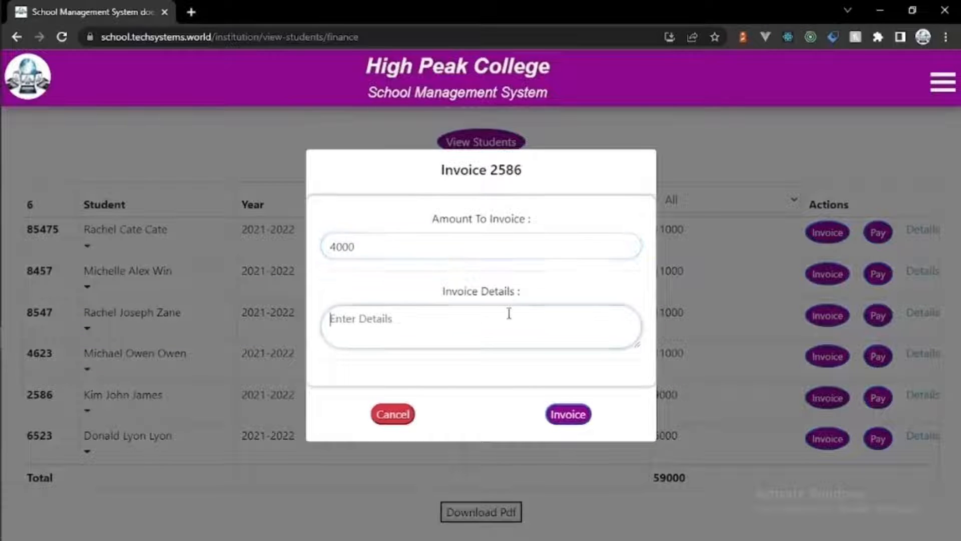
pyautogui.write('Tuition Fee')
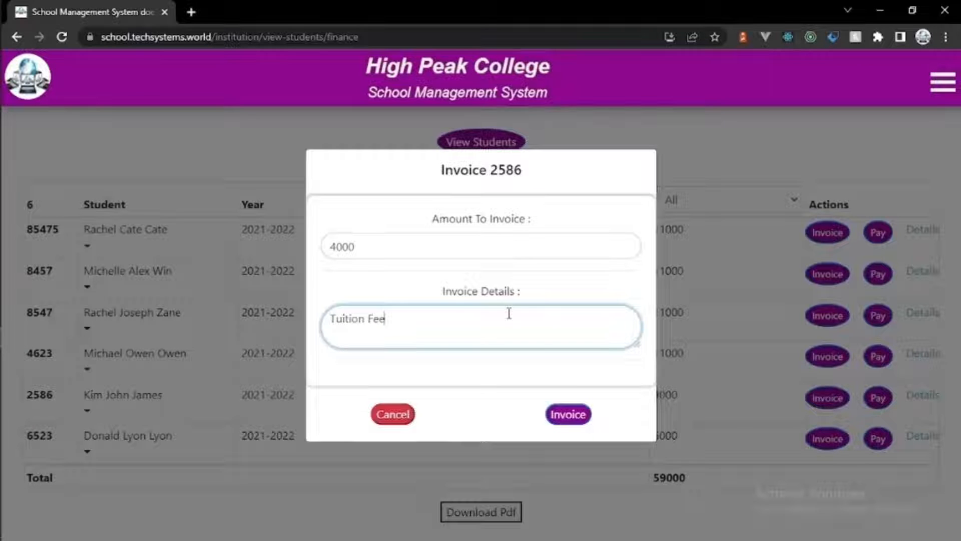
pyautogui.click(568, 414)
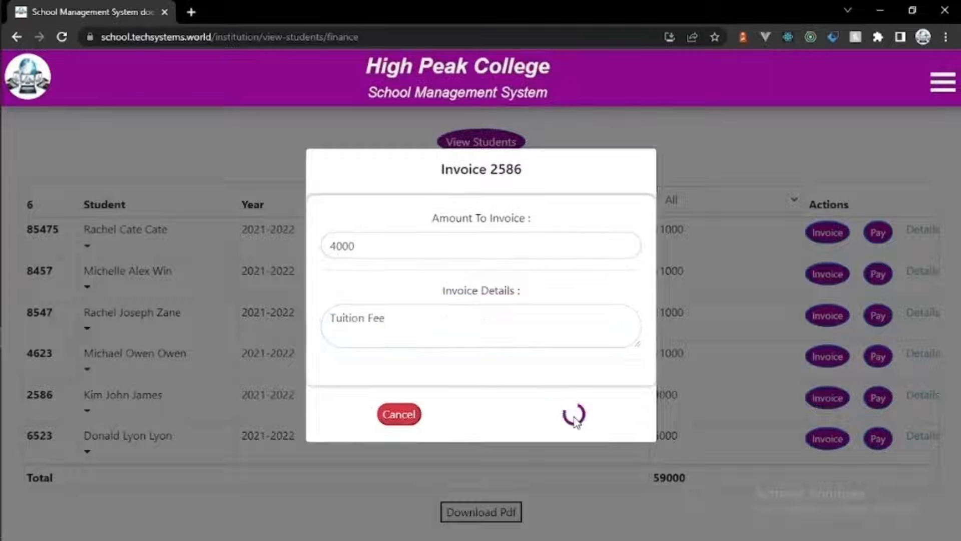
# Step: Record a 5000 Bank payment for student 2586 with details 'Tuition Fee Payment'
pyautogui.click(881, 406)
pyautogui.click(465, 184)
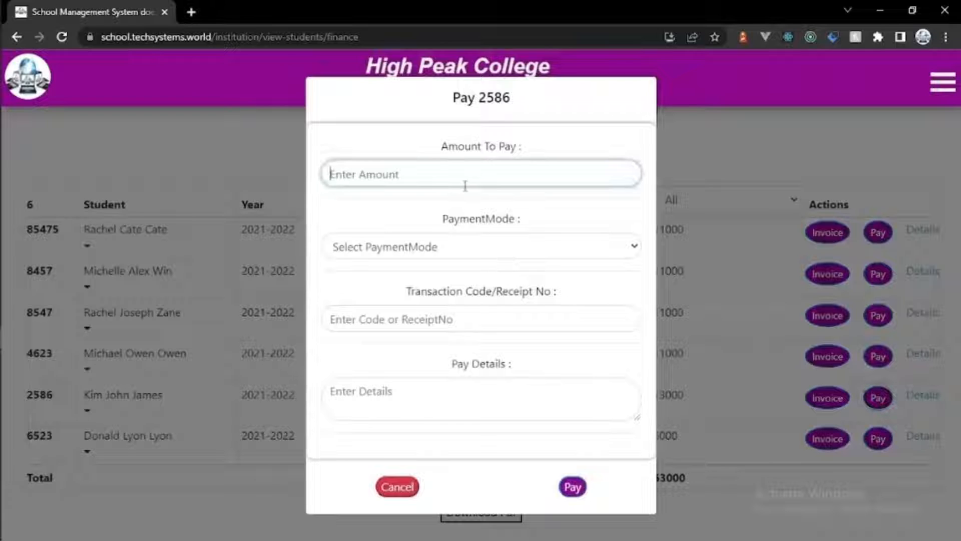
pyautogui.write('5000')
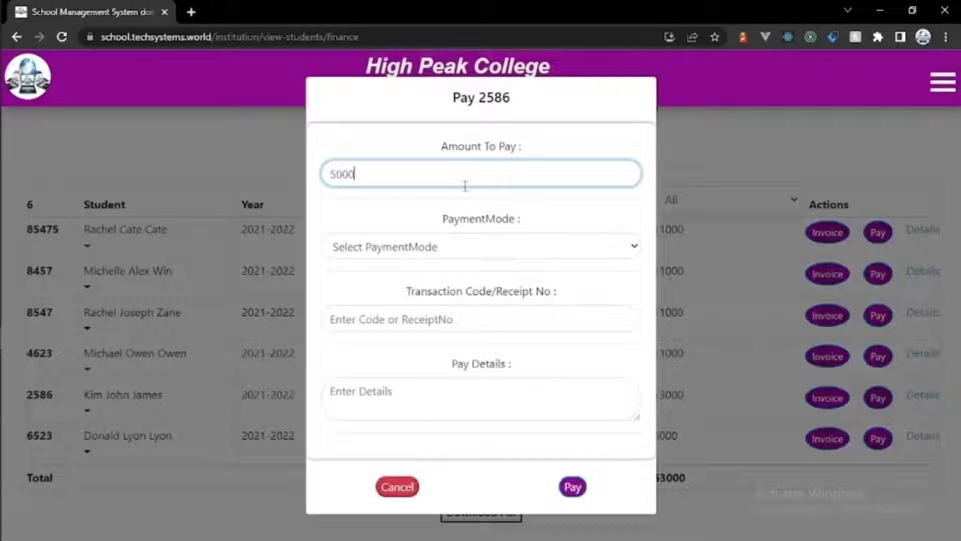
pyautogui.click(467, 246)
pyautogui.click(458, 299)
pyautogui.click(452, 316)
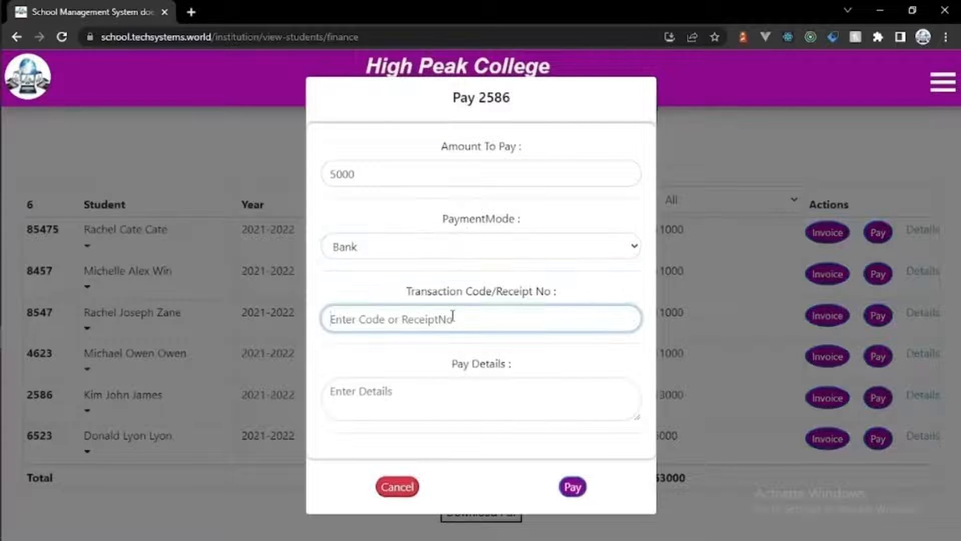
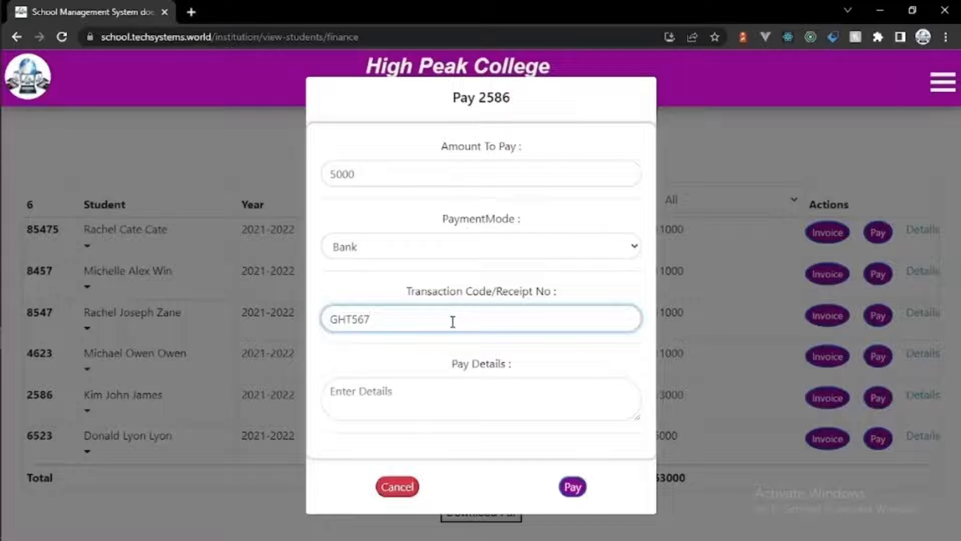
pyautogui.click(435, 399)
pyautogui.write('Tuition')
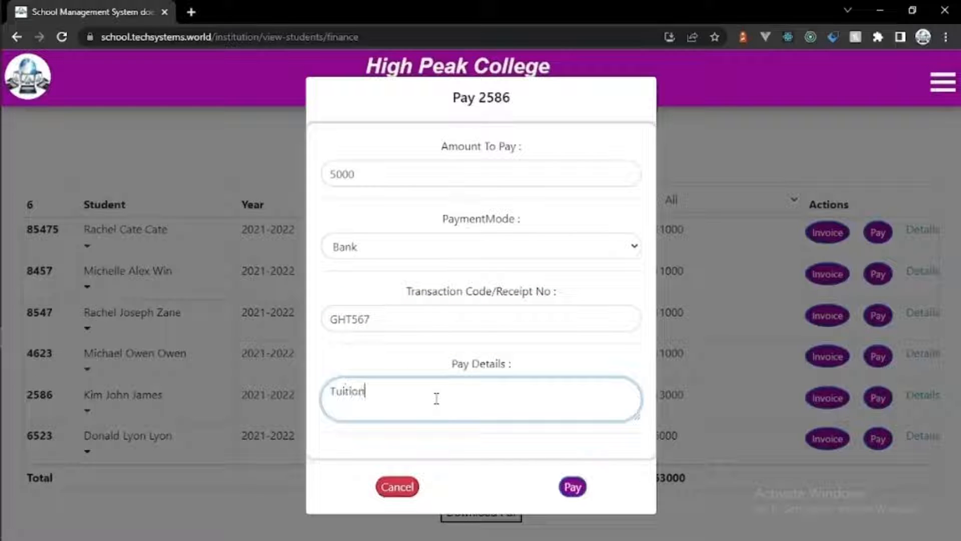
pyautogui.write(' Fee Payment')
pyautogui.click(571, 486)
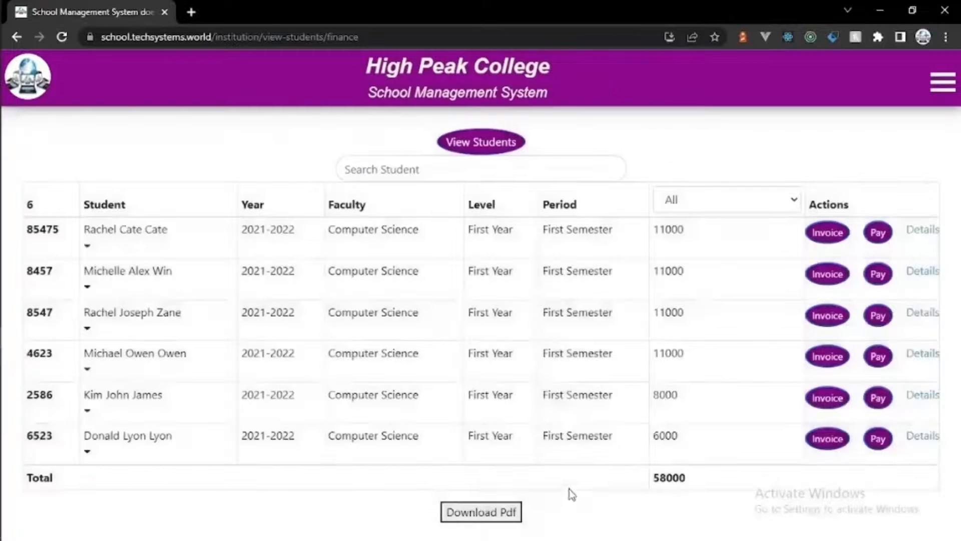
# Step: Check student 2586's fee statement showing the 8000 balance, then return to the list
pyautogui.click(912, 398)
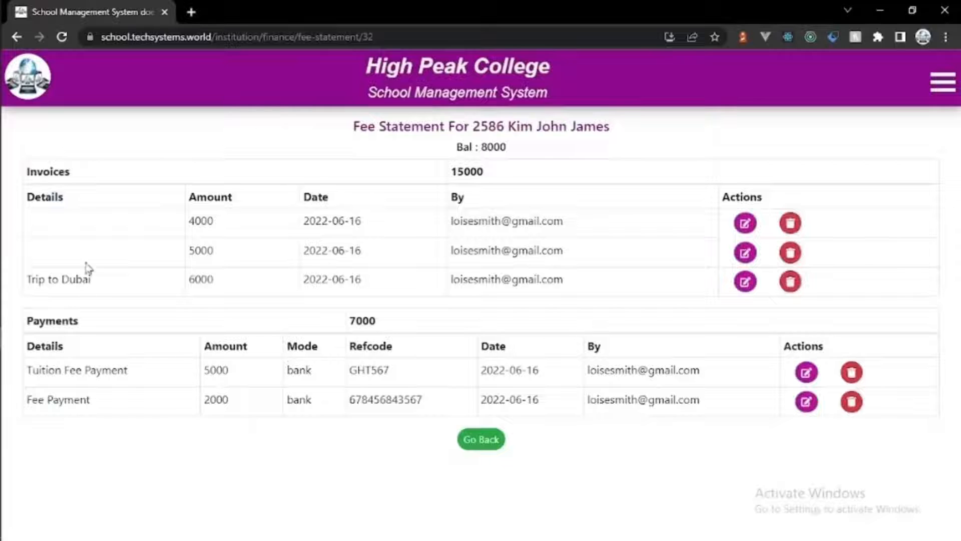
pyautogui.click(486, 443)
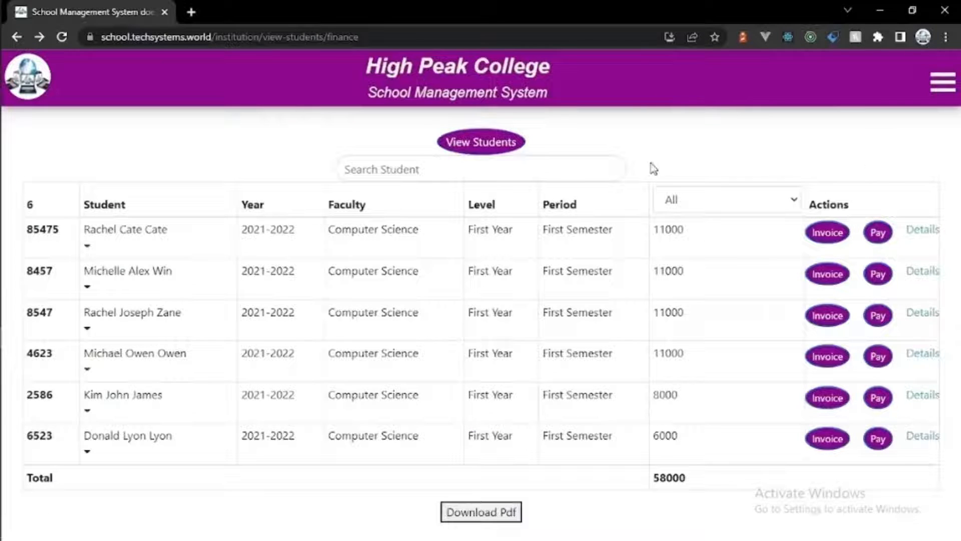
pyautogui.click(942, 84)
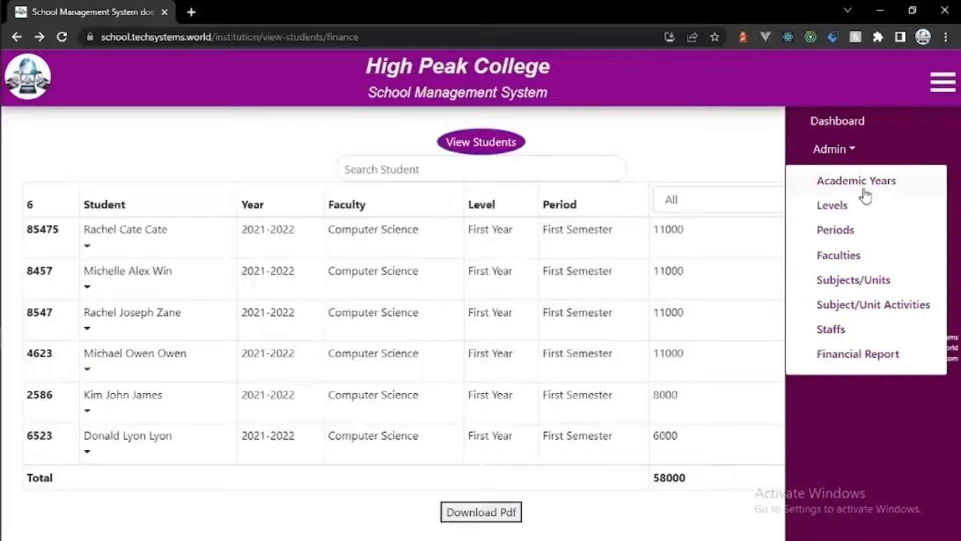
# Step: In mass invoicing, select 2021-2022, First Year, First Semester, Computer Science
pyautogui.click(826, 205)
pyautogui.click(844, 264)
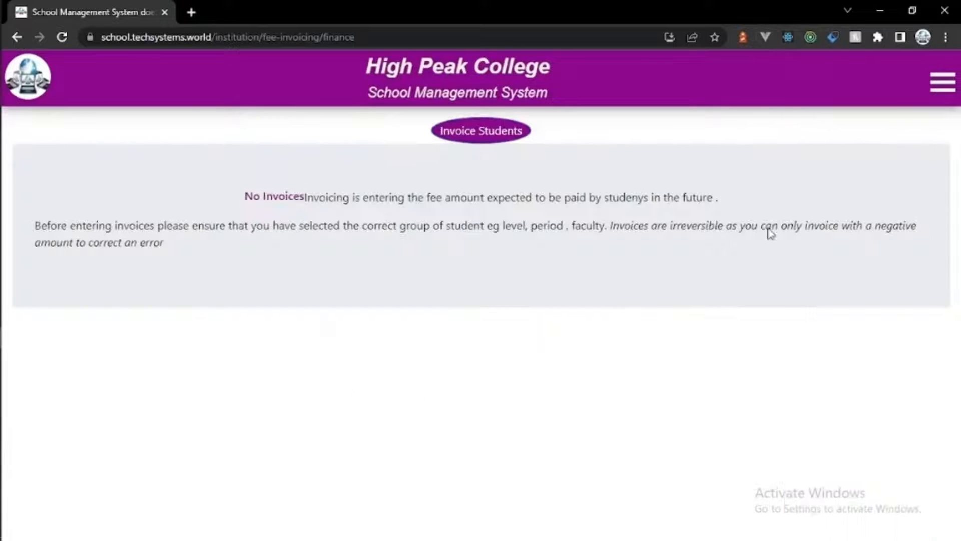
pyautogui.click(488, 139)
pyautogui.click(479, 175)
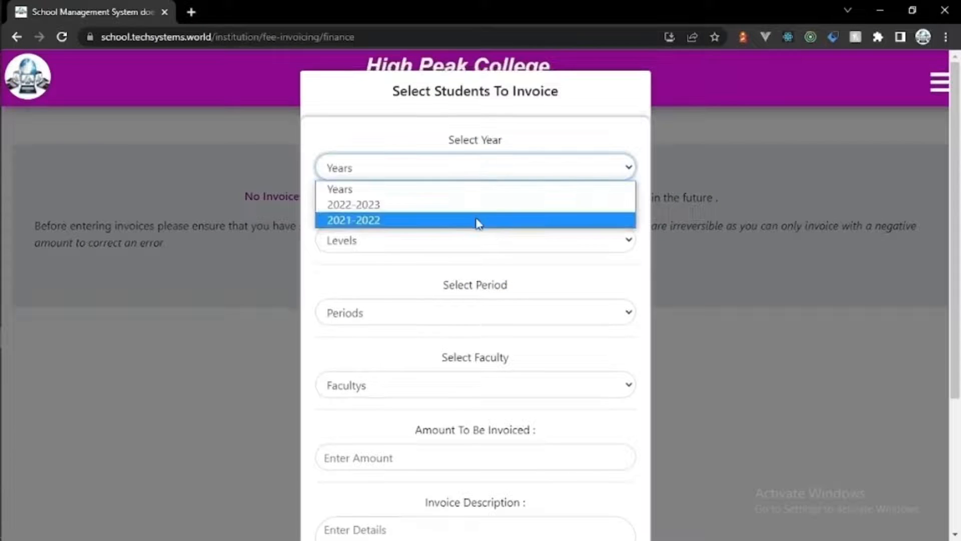
pyautogui.click(476, 221)
pyautogui.click(476, 242)
pyautogui.click(474, 277)
pyautogui.click(475, 314)
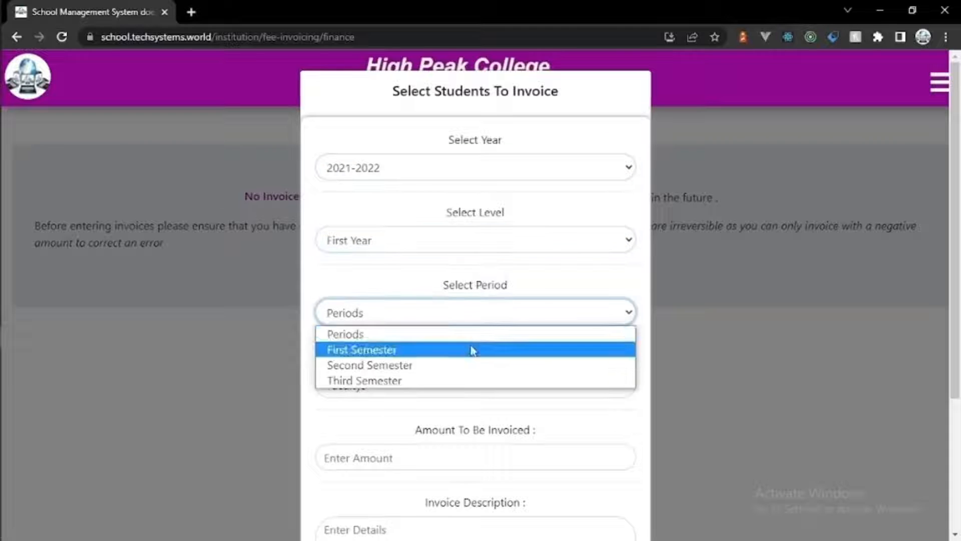
pyautogui.click(470, 347)
pyautogui.click(470, 386)
pyautogui.click(467, 437)
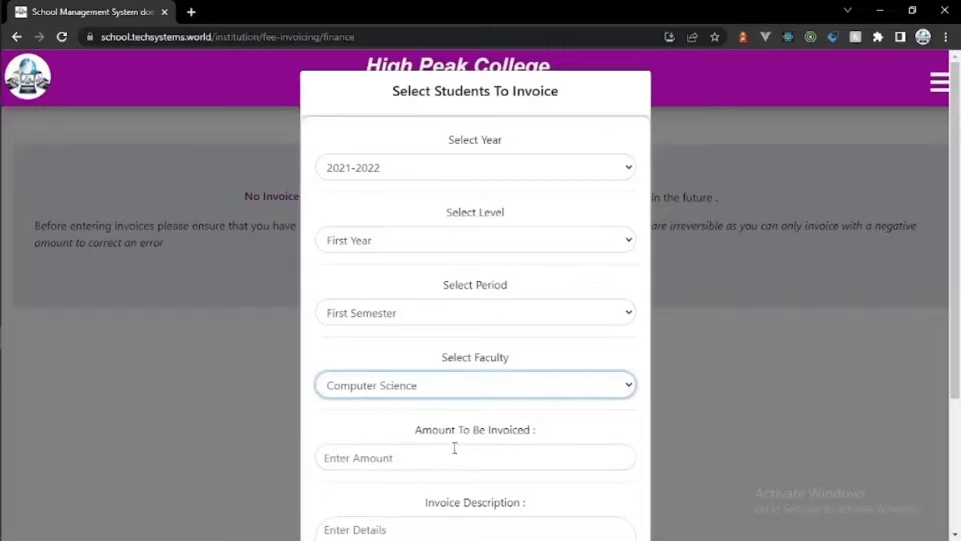
# Step: Issue a 2000 'Trip' invoice to the group and acknowledge the confirmation
pyautogui.click(436, 453)
pyautogui.write('2000')
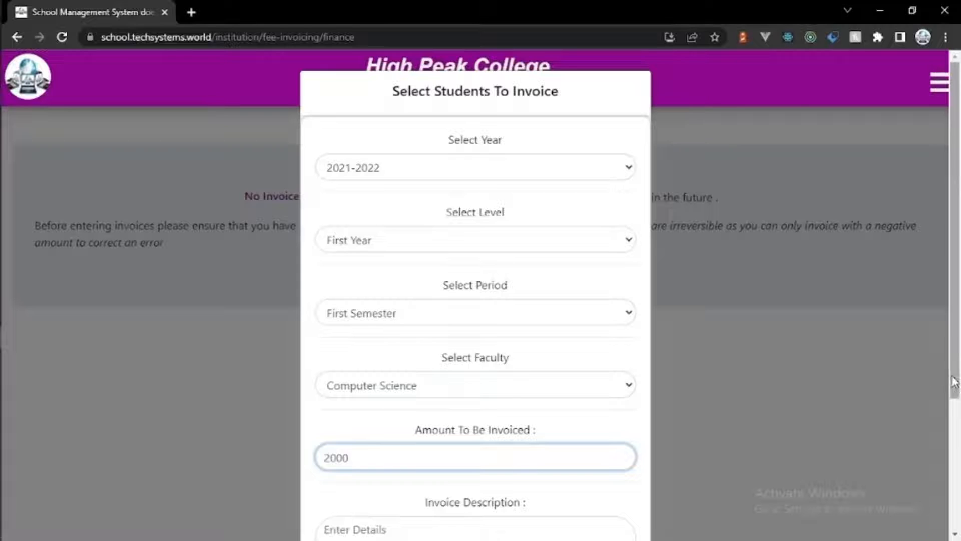
pyautogui.moveTo(954, 377); pyautogui.dragTo(954, 461)
pyautogui.click(569, 426)
pyautogui.write('Trip')
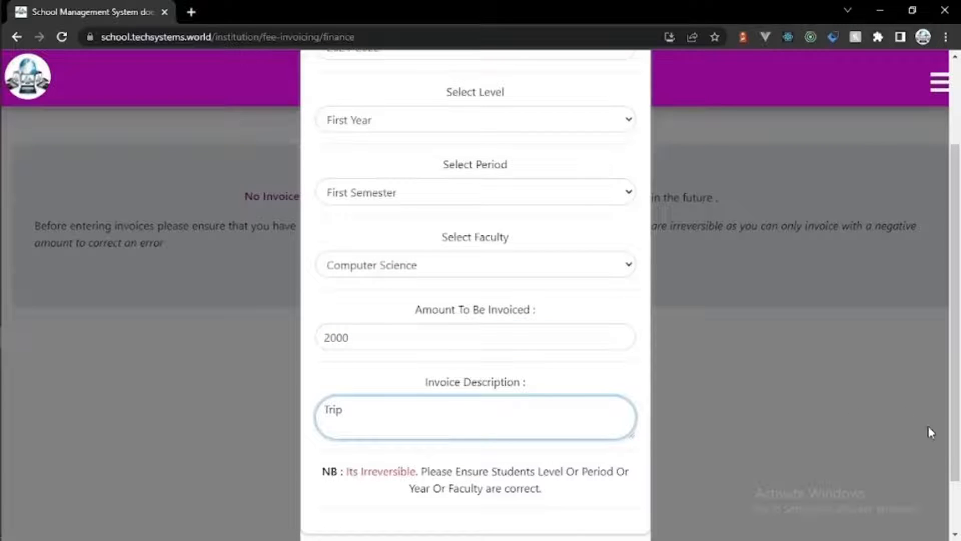
pyautogui.scroll(-2, 928, 431)
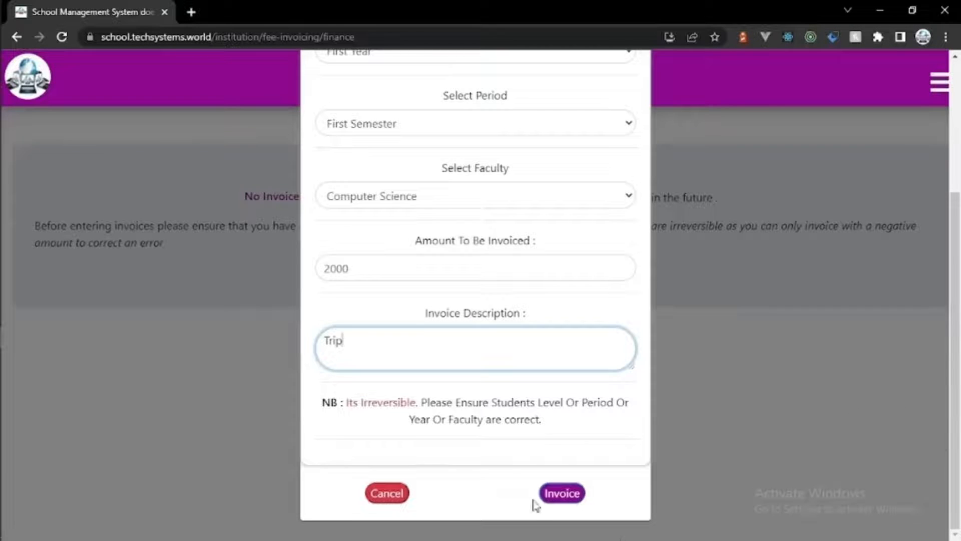
pyautogui.click(560, 493)
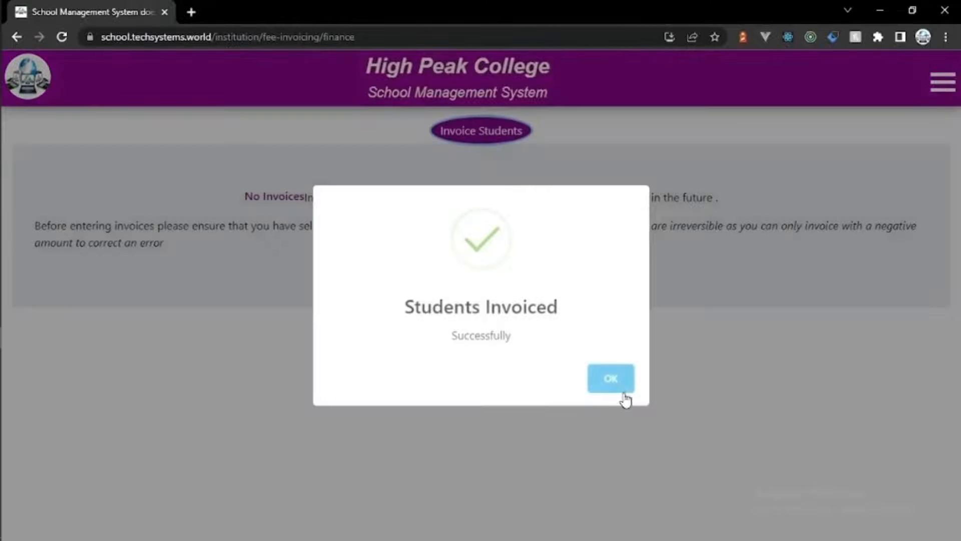
pyautogui.click(620, 389)
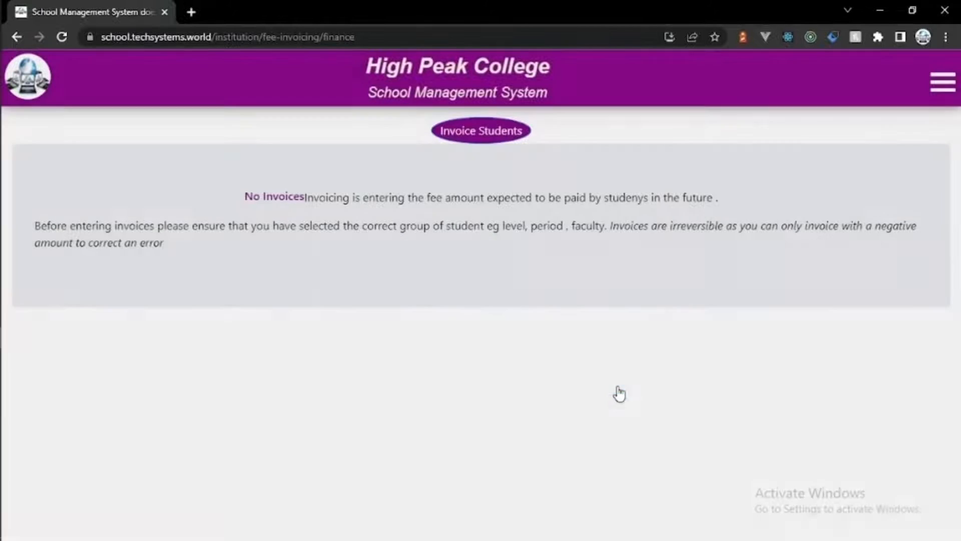
# Step: Expand the Finance section of the navigation menu
pyautogui.click(944, 81)
pyautogui.click(874, 150)
pyautogui.click(764, 221)
pyautogui.click(828, 209)
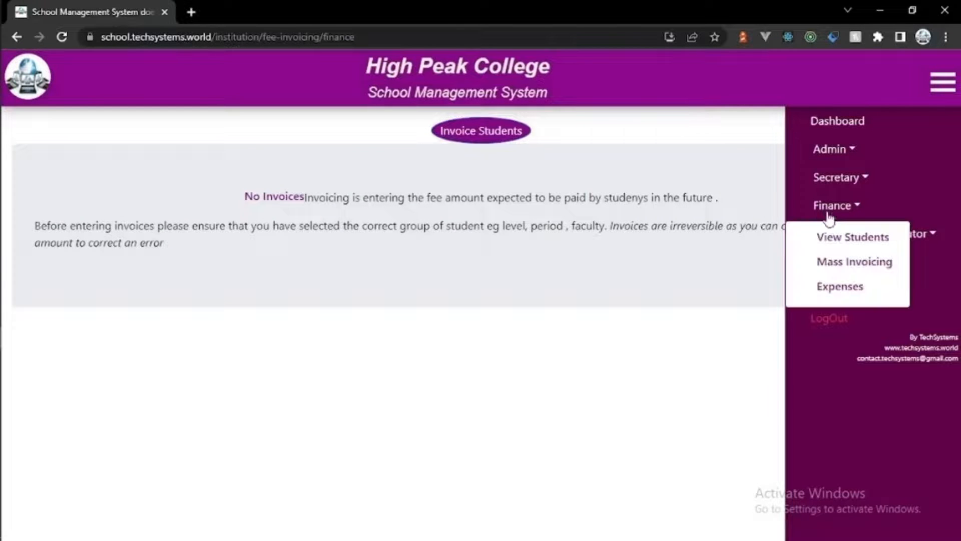
# Step: Show 2021-2022 First Year, First Semester Computer Science balances totalling 72000, and open the last statement
pyautogui.click(846, 238)
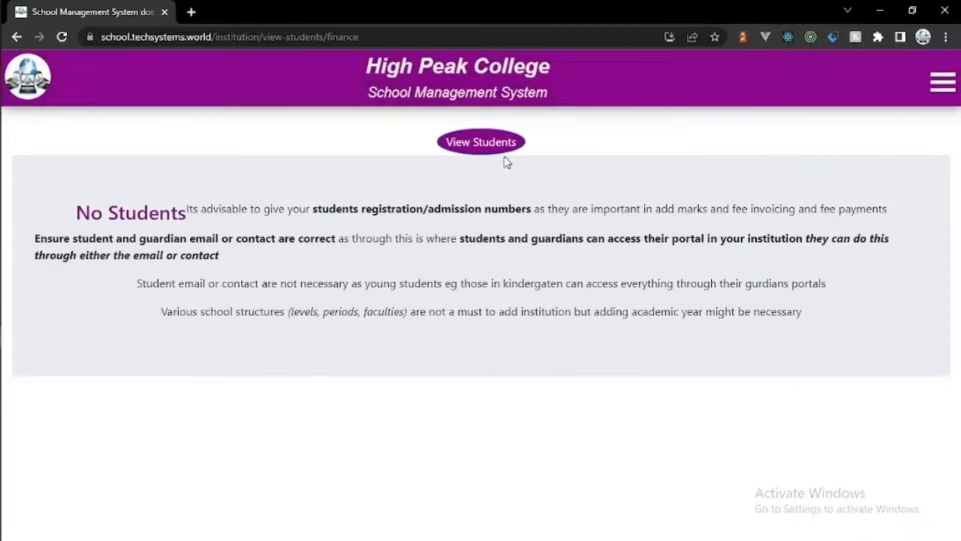
pyautogui.click(493, 144)
pyautogui.click(489, 186)
pyautogui.click(485, 229)
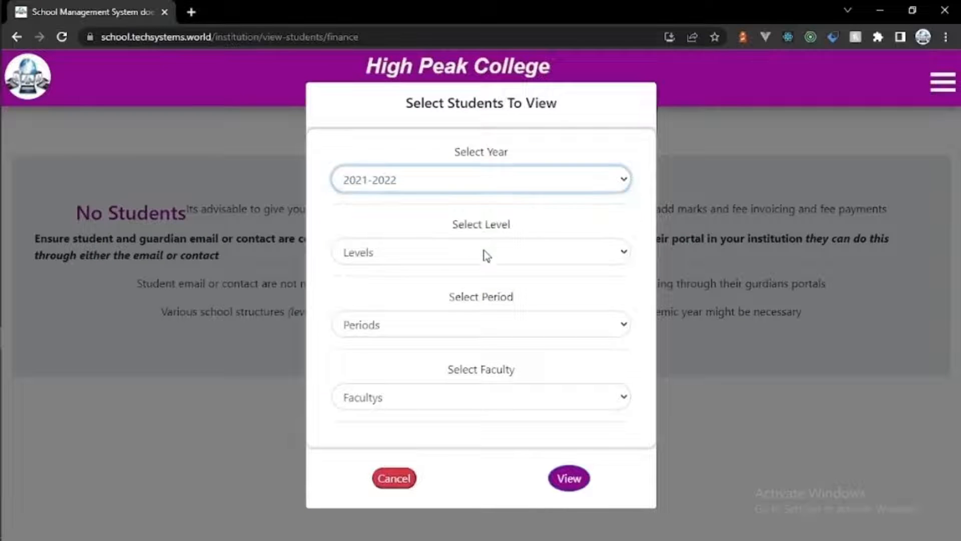
pyautogui.click(484, 252)
pyautogui.click(485, 289)
pyautogui.click(484, 325)
pyautogui.click(485, 360)
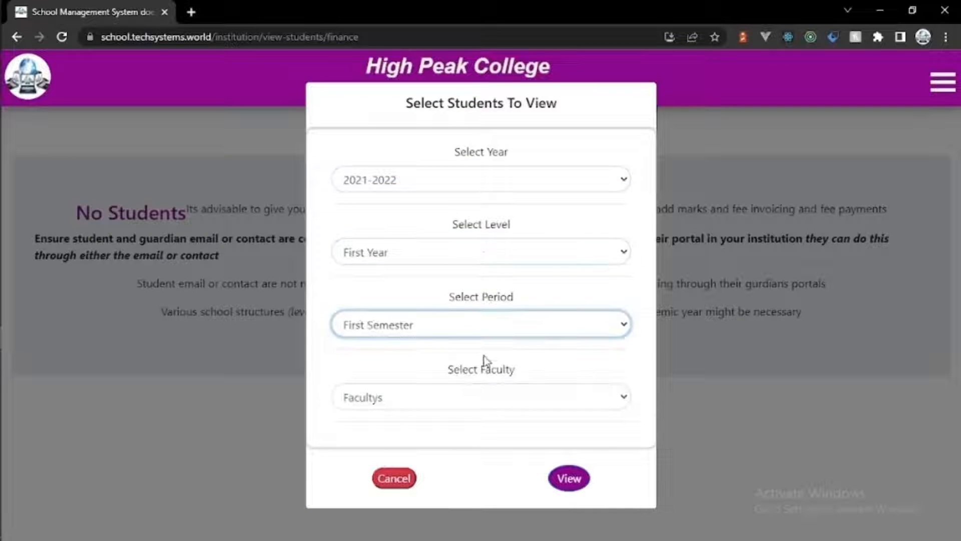
pyautogui.click(485, 397)
pyautogui.click(488, 451)
pyautogui.click(566, 479)
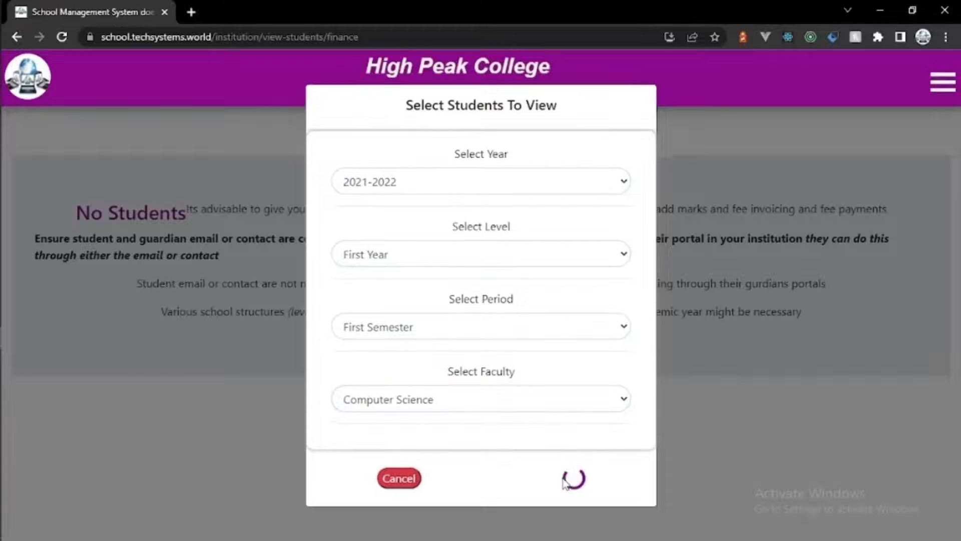
pyautogui.click(920, 435)
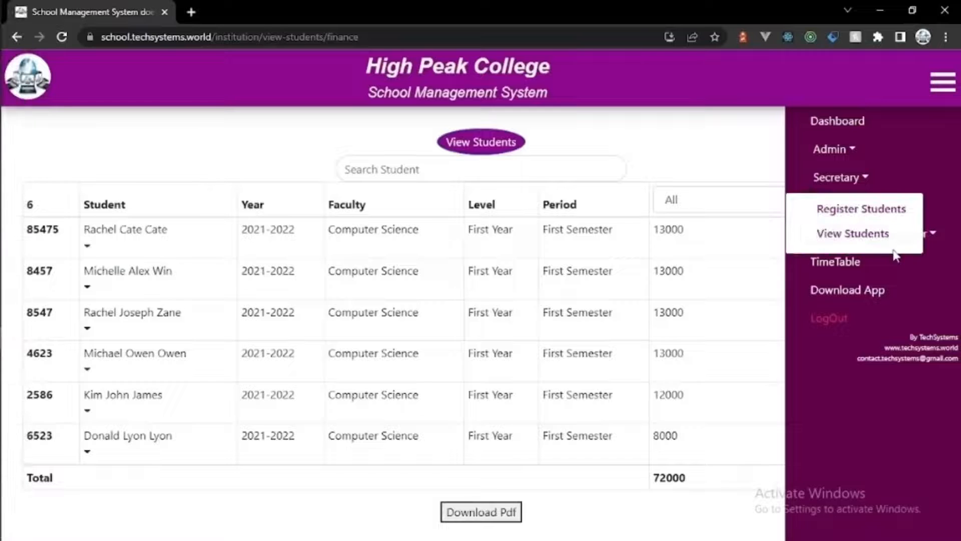
# Step: Bring up the tutor's list of students for the selected group
pyautogui.click(929, 232)
pyautogui.click(832, 265)
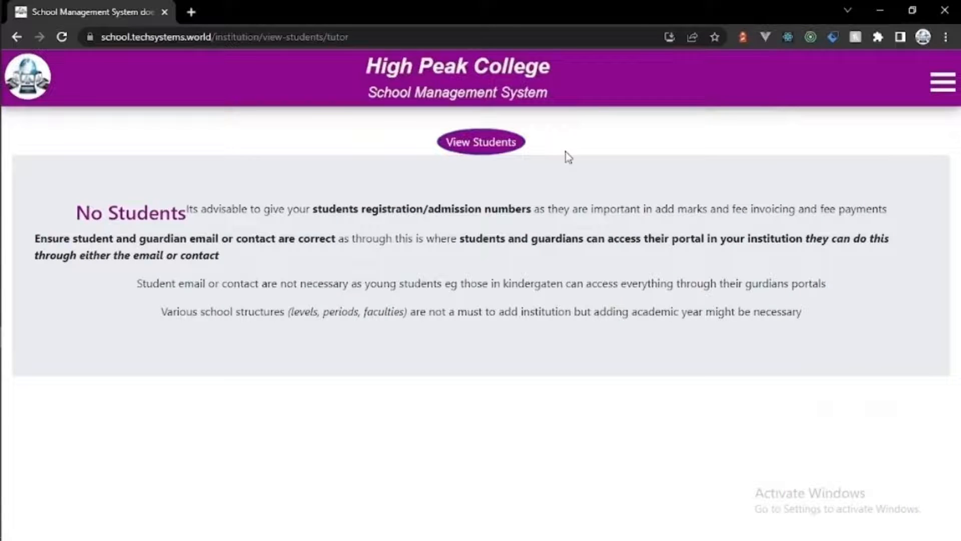
pyautogui.click(493, 145)
pyautogui.click(561, 477)
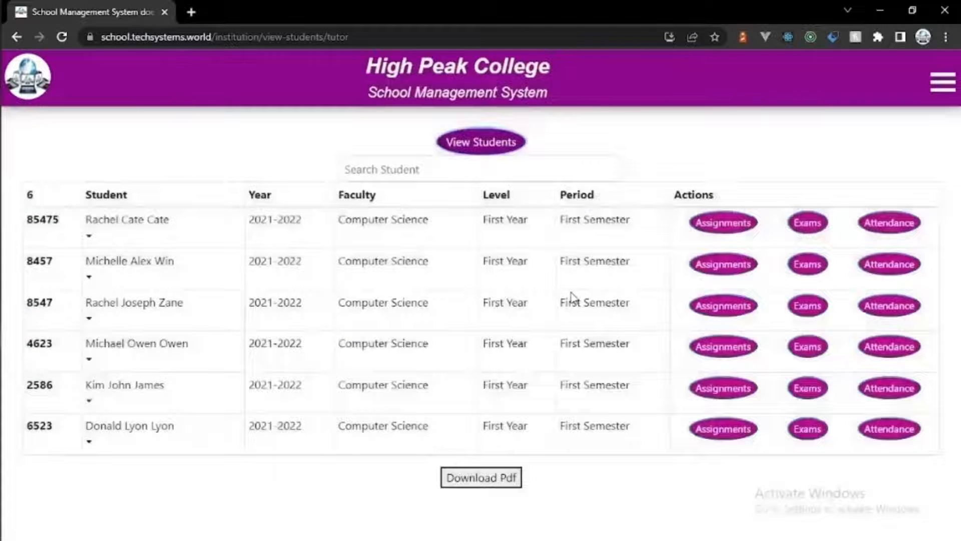
# Step: Add an online lesson for First Year, First Semester, Computer Science, Library Skills
pyautogui.click(943, 79)
pyautogui.click(834, 206)
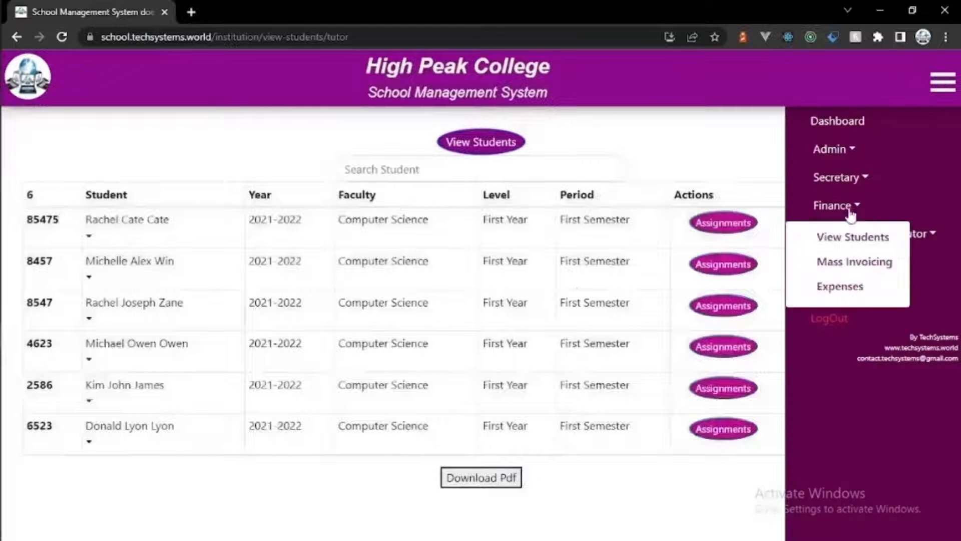
pyautogui.click(846, 233)
pyautogui.click(848, 293)
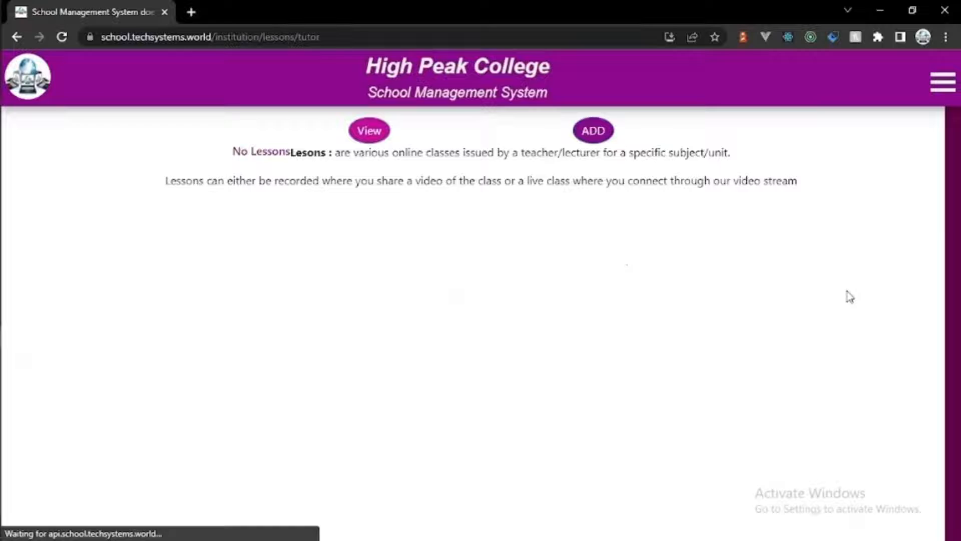
pyautogui.click(603, 132)
pyautogui.click(221, 180)
pyautogui.click(200, 232)
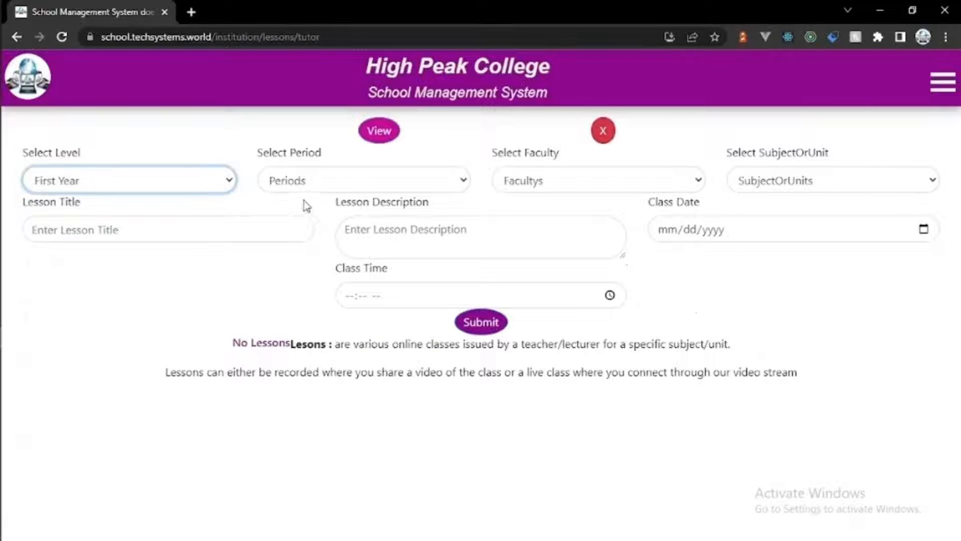
pyautogui.click(307, 180)
pyautogui.click(310, 231)
pyautogui.click(537, 176)
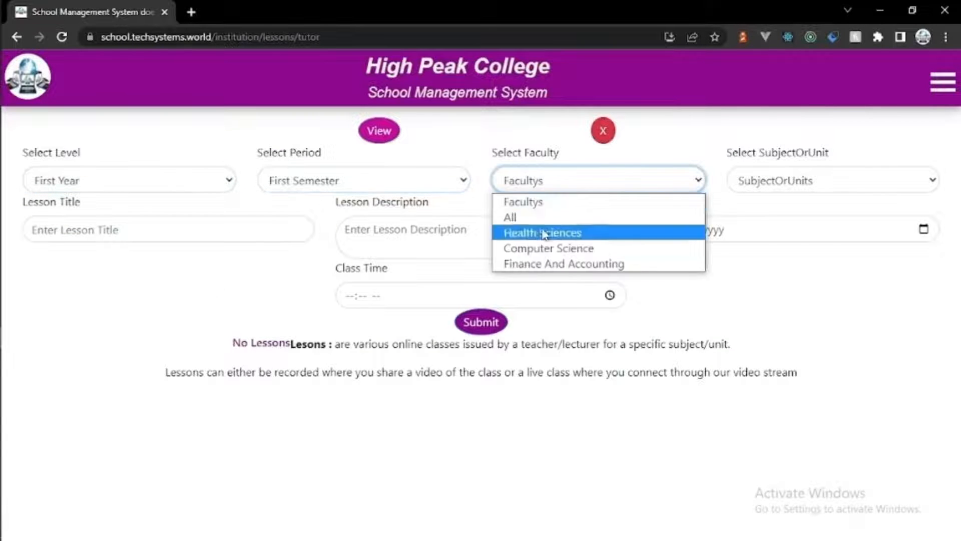
pyautogui.click(543, 247)
pyautogui.click(781, 180)
pyautogui.click(778, 233)
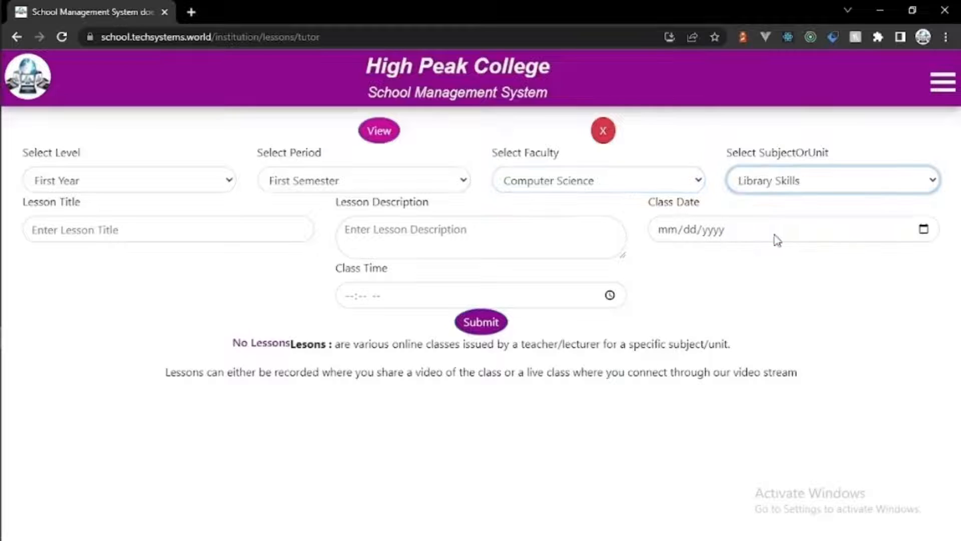
# Step: Title the lesson 'Introduction' and describe it as the importance of library skills
pyautogui.click(279, 240)
pyautogui.write('Introduction')
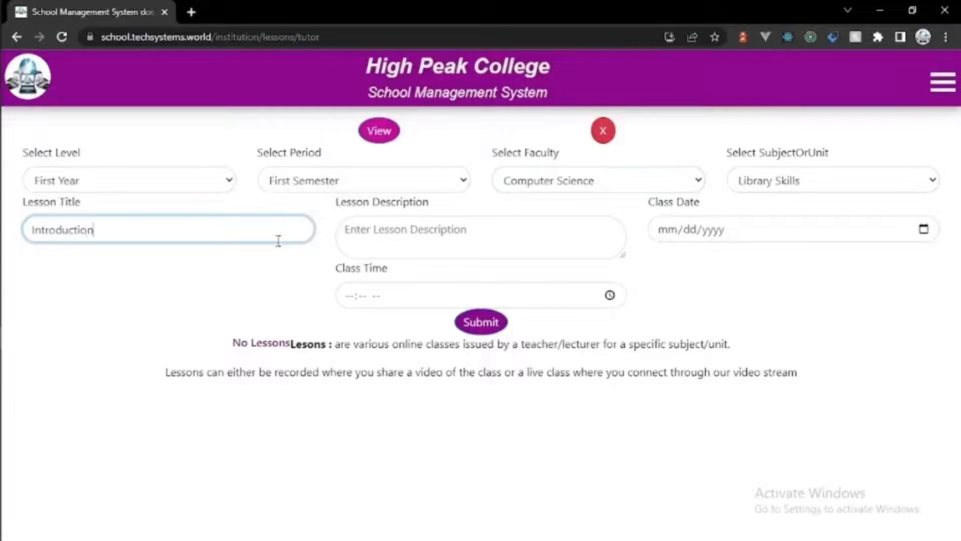
pyautogui.click(458, 239)
pyautogui.write('Ess')
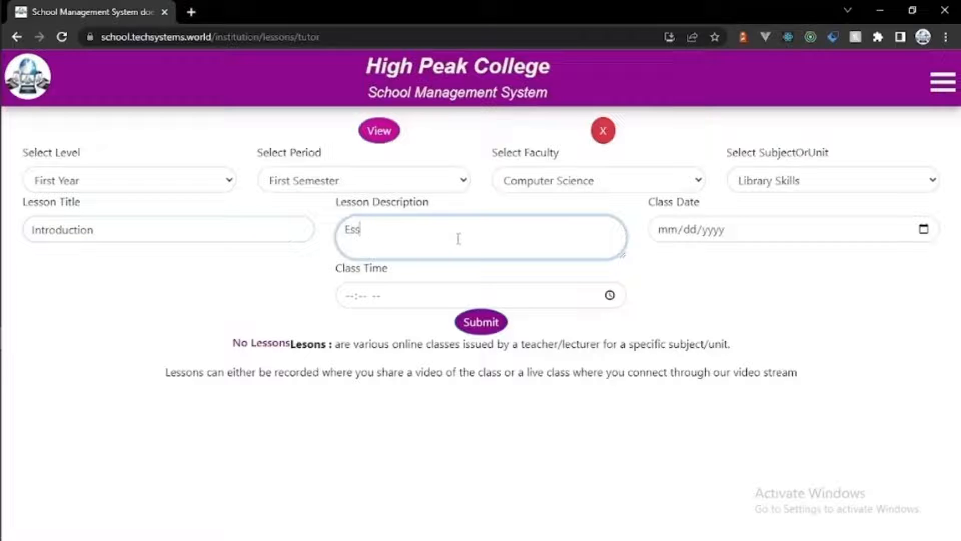
pyautogui.press('BackSpace')
pyautogui.press('BackSpace')
pyautogui.press('BackSpace')
pyautogui.write('Importance of library Skills')
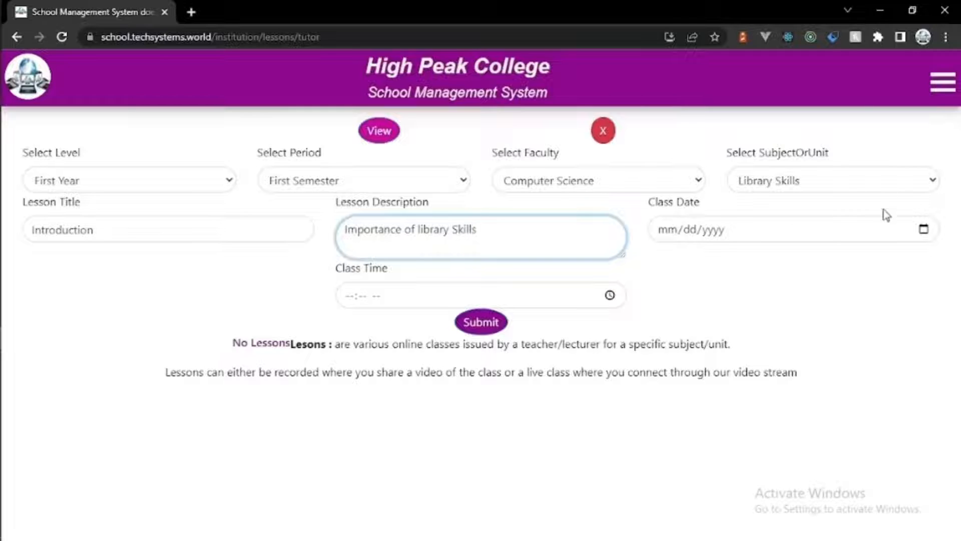
# Step: Schedule the lesson for the 17th at 01:30 PM and submit it
pyautogui.click(924, 230)
pyautogui.click(765, 344)
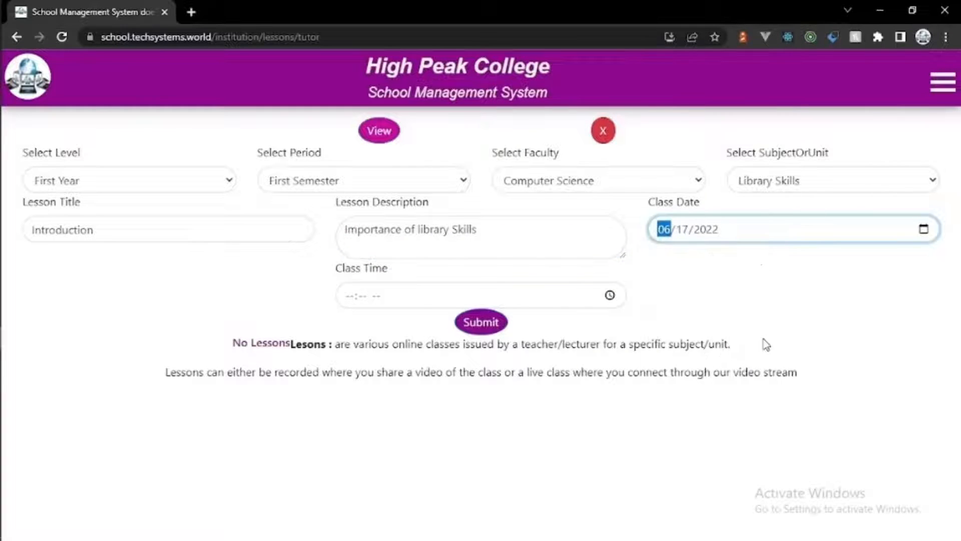
pyautogui.click(609, 296)
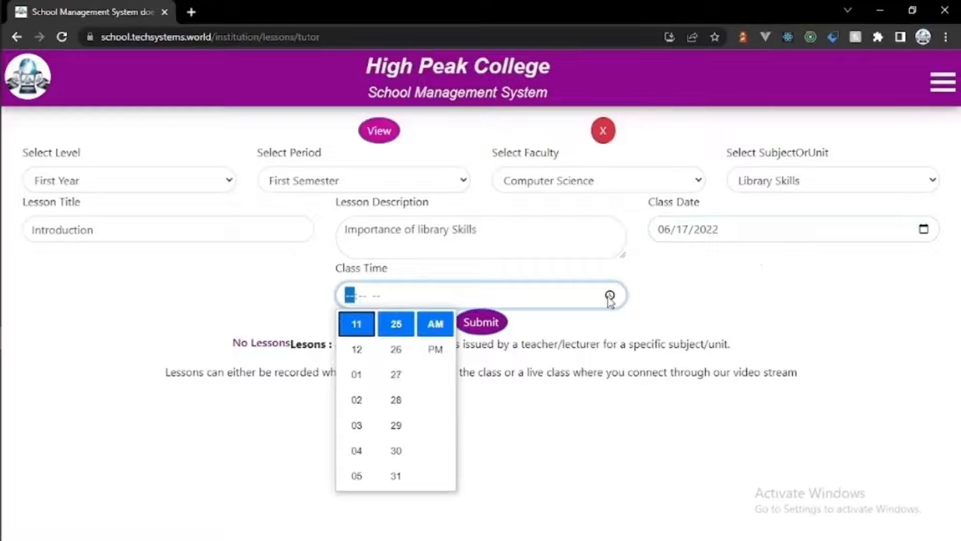
pyautogui.click(363, 379)
pyautogui.click(435, 350)
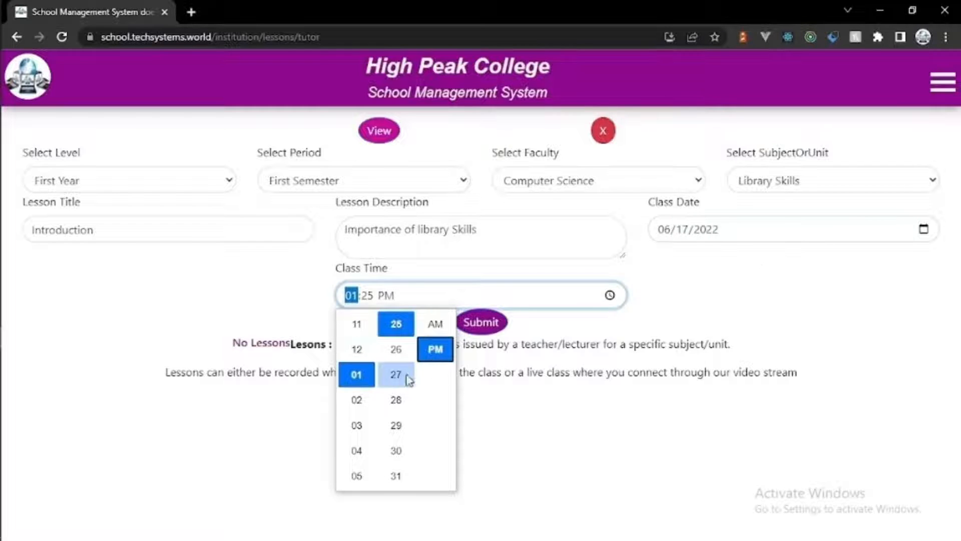
pyautogui.click(401, 378)
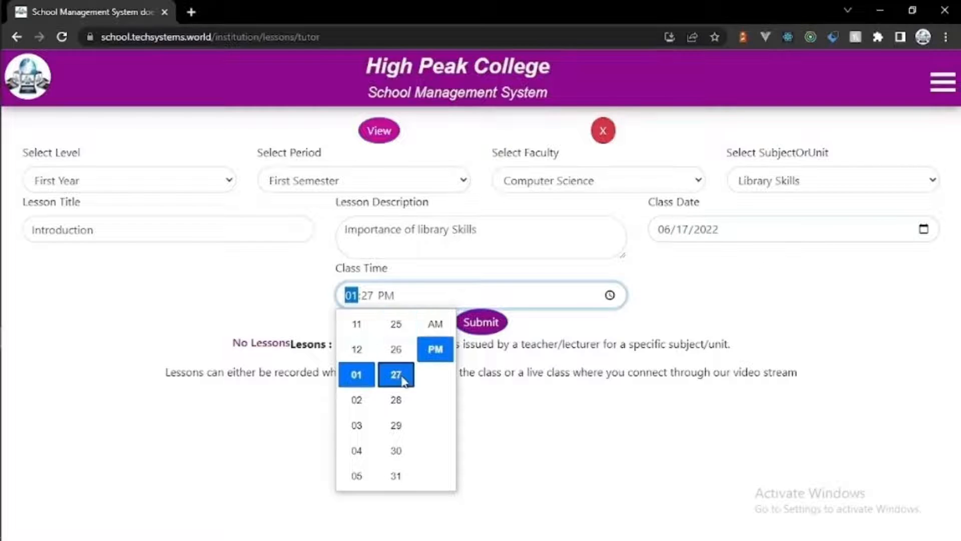
pyautogui.click(372, 296)
pyautogui.write('30')
pyautogui.click(480, 321)
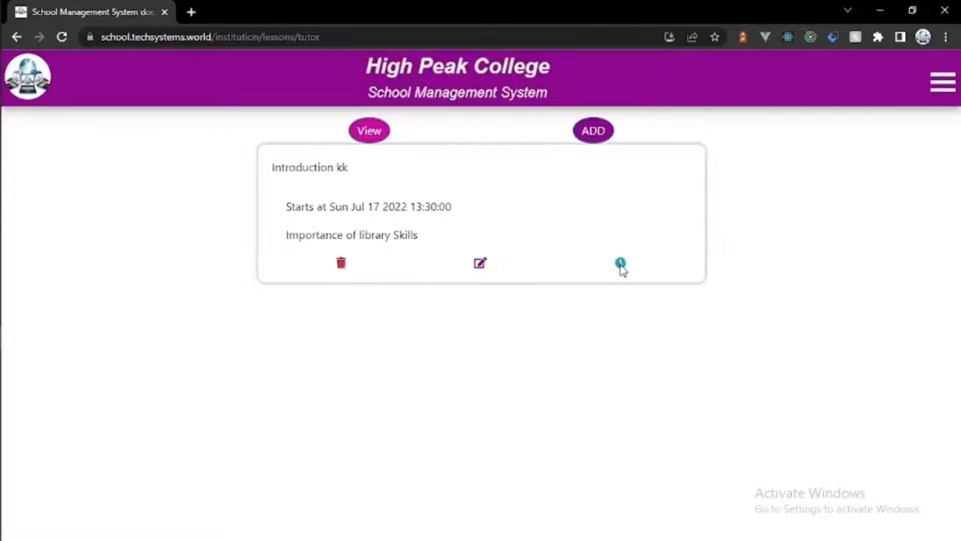
pyautogui.click(948, 78)
# Step: Start assignment marks for 2021-2022 First Year, First Semester Computer Science Library Skills
pyautogui.click(856, 233)
pyautogui.click(842, 315)
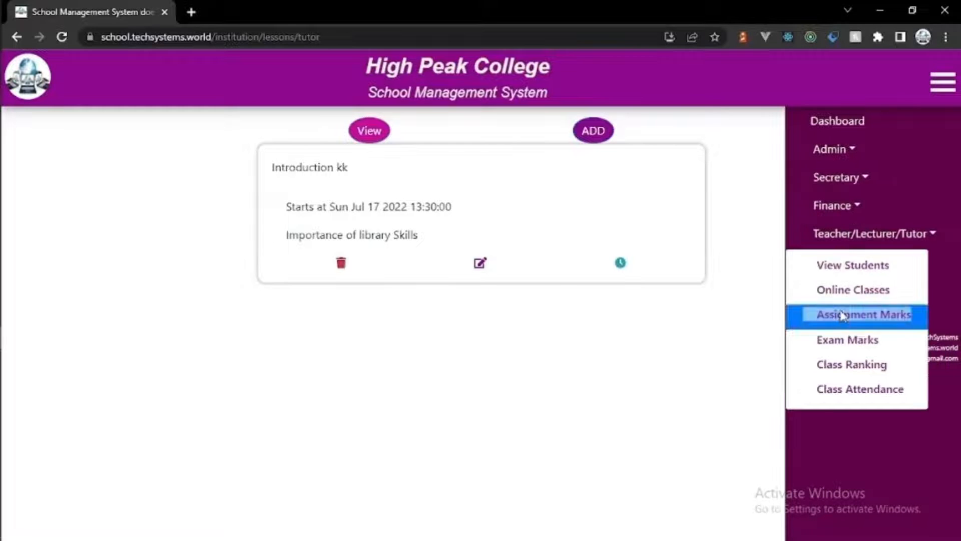
pyautogui.click(248, 138)
pyautogui.click(386, 170)
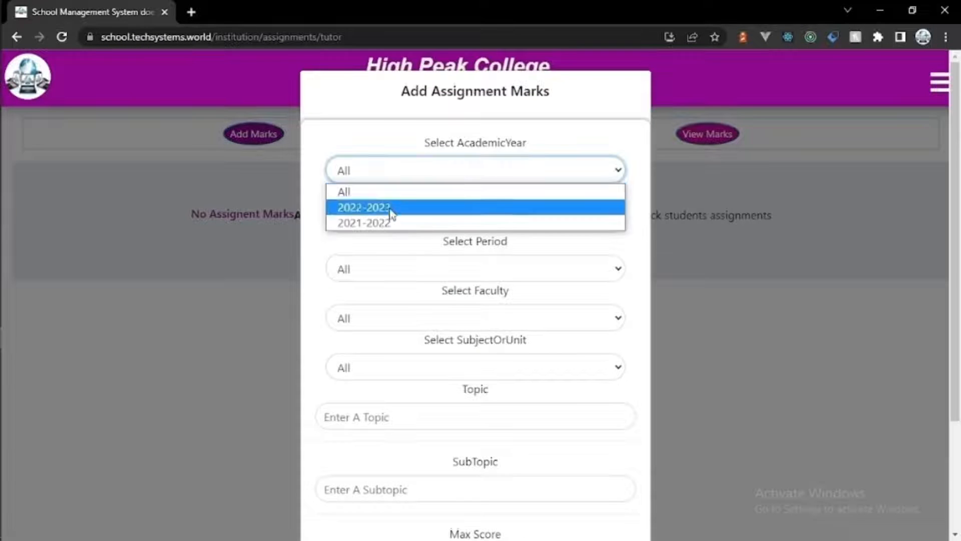
pyautogui.click(390, 223)
pyautogui.click(393, 221)
pyautogui.click(392, 255)
pyautogui.click(393, 269)
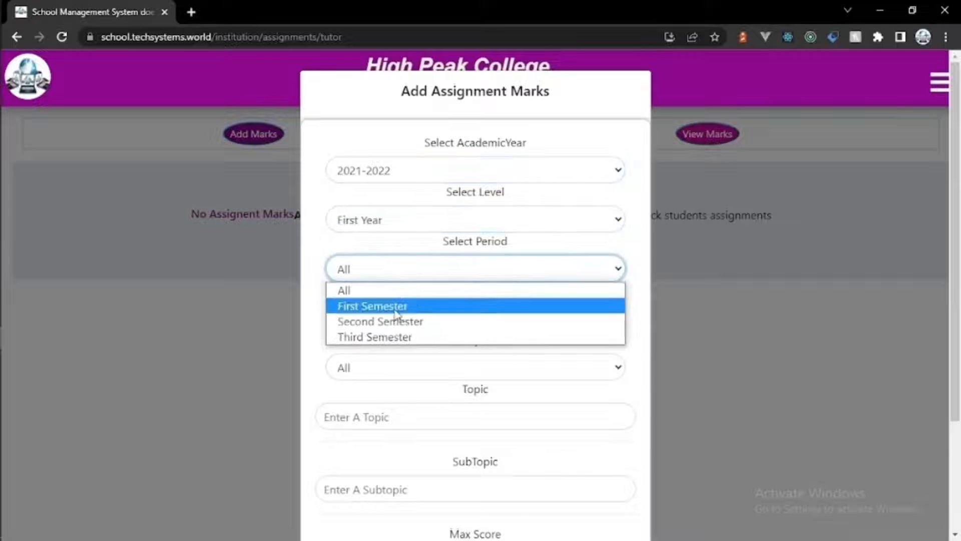
pyautogui.click(396, 313)
pyautogui.click(395, 319)
pyautogui.click(398, 369)
pyautogui.click(400, 372)
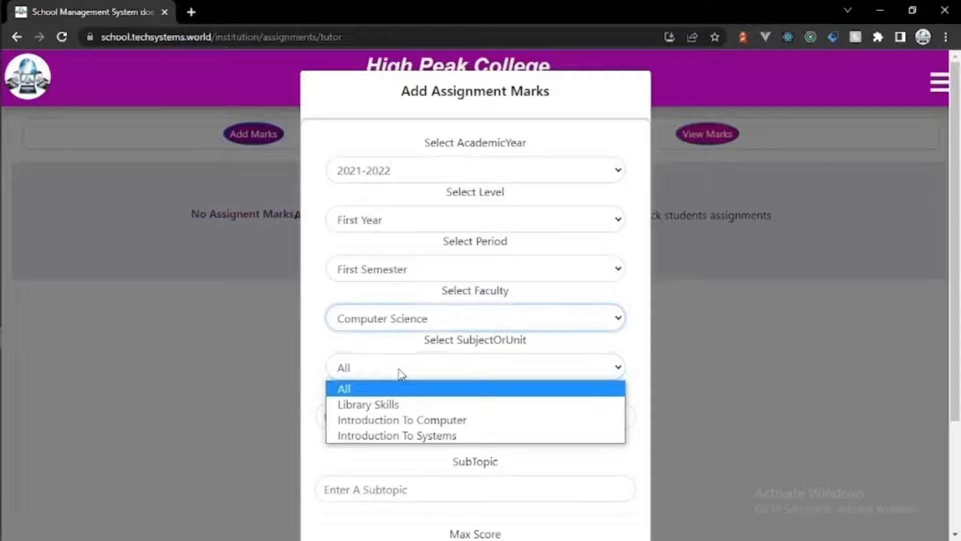
pyautogui.click(399, 403)
# Step: Enter topic 'Introduction', subtopic 'Importance of library skills', max score 20, and submit
pyautogui.click(402, 419)
pyautogui.write('Introduction')
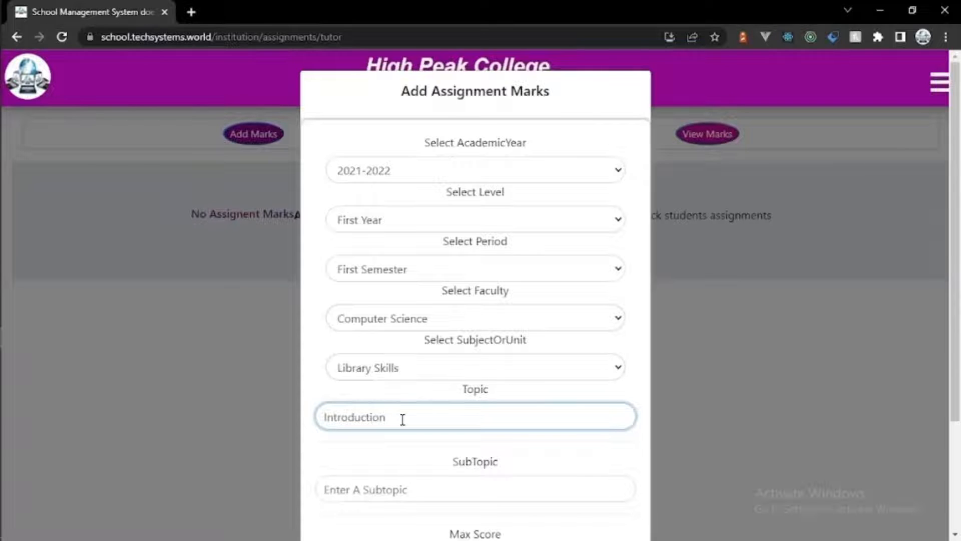
pyautogui.scroll(-2, 402, 420)
pyautogui.click(484, 400)
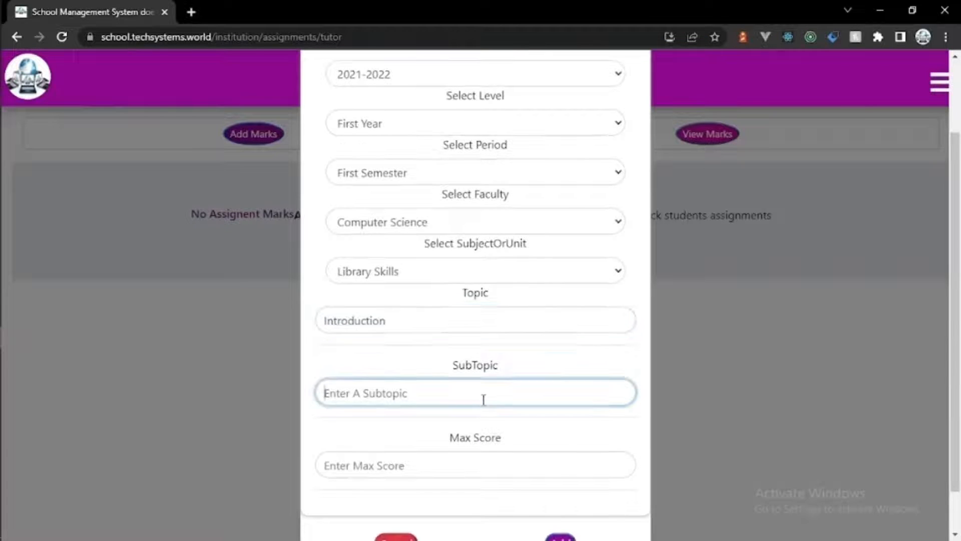
pyautogui.write('Importance')
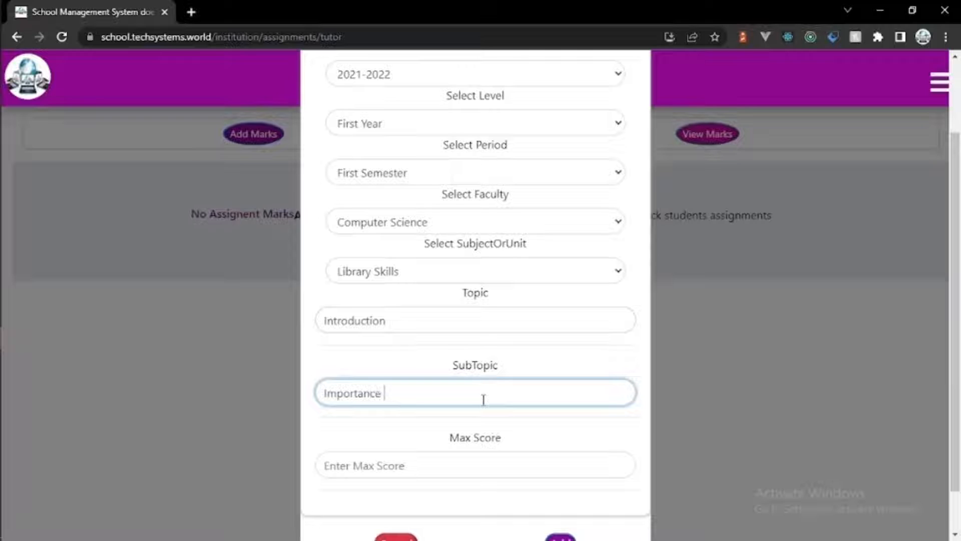
pyautogui.write(' of library skills')
pyautogui.click(450, 458)
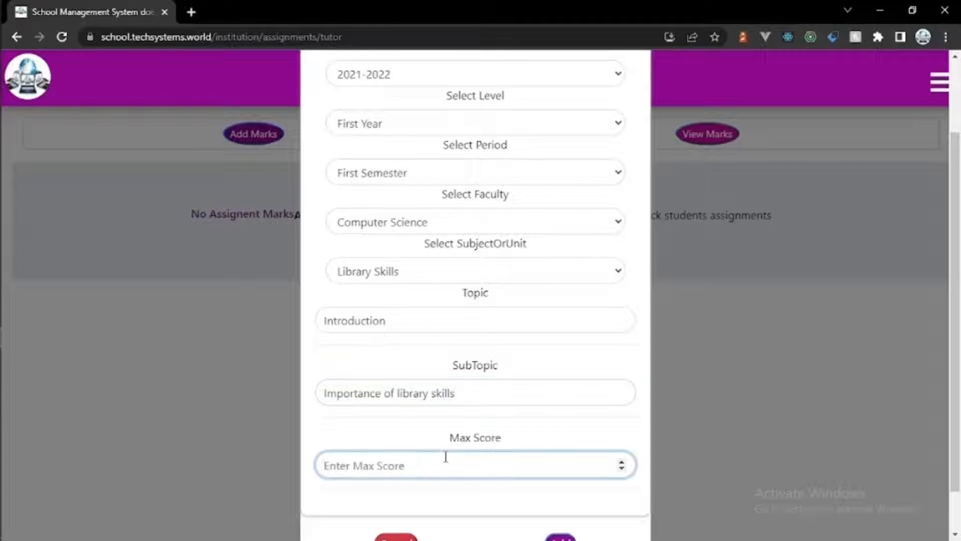
pyautogui.write('20')
pyautogui.scroll(-1, 956, 303)
pyautogui.click(563, 493)
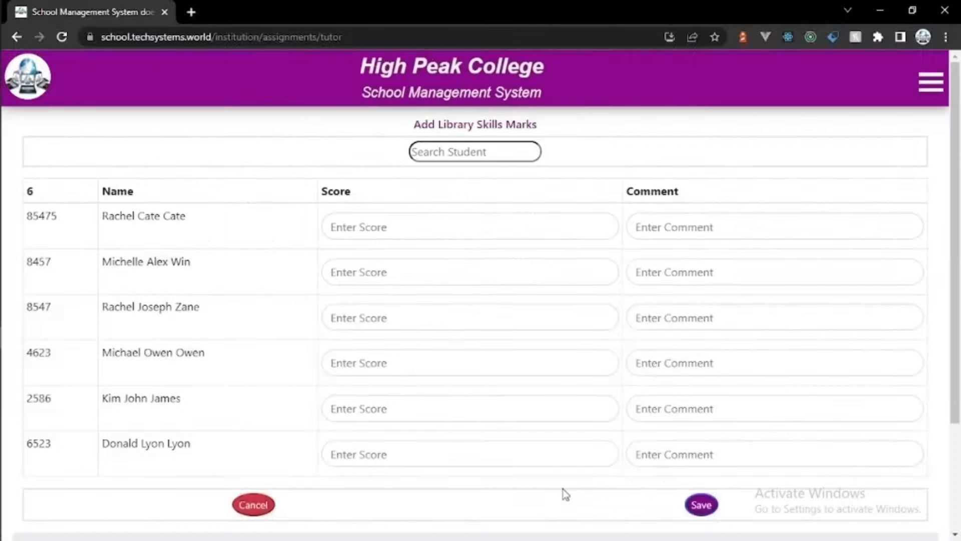
pyautogui.click(427, 235)
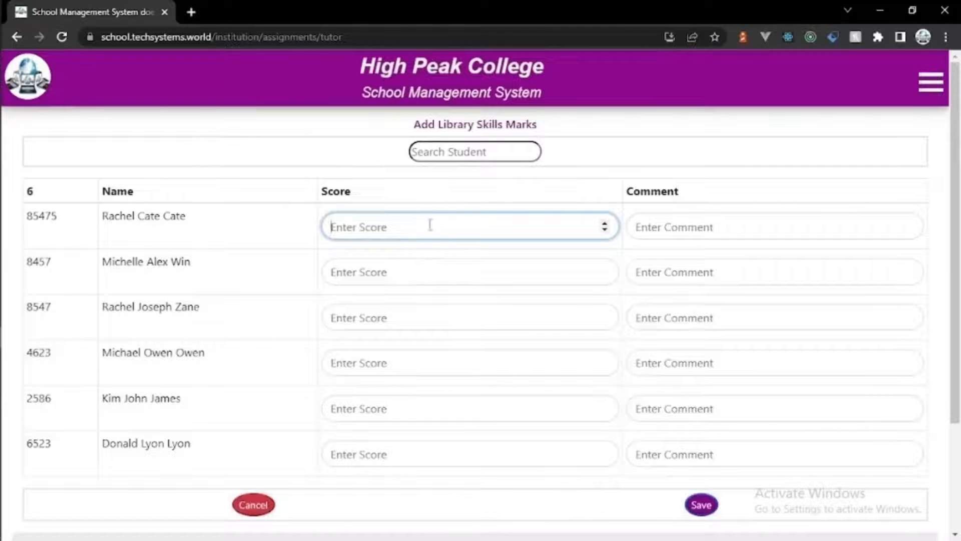
# Step: Give the first three students Library Skills scores 17 good, 16 great and 19 excellent
pyautogui.click(460, 150)
pyautogui.write('6')
pyautogui.press('BackSpace')
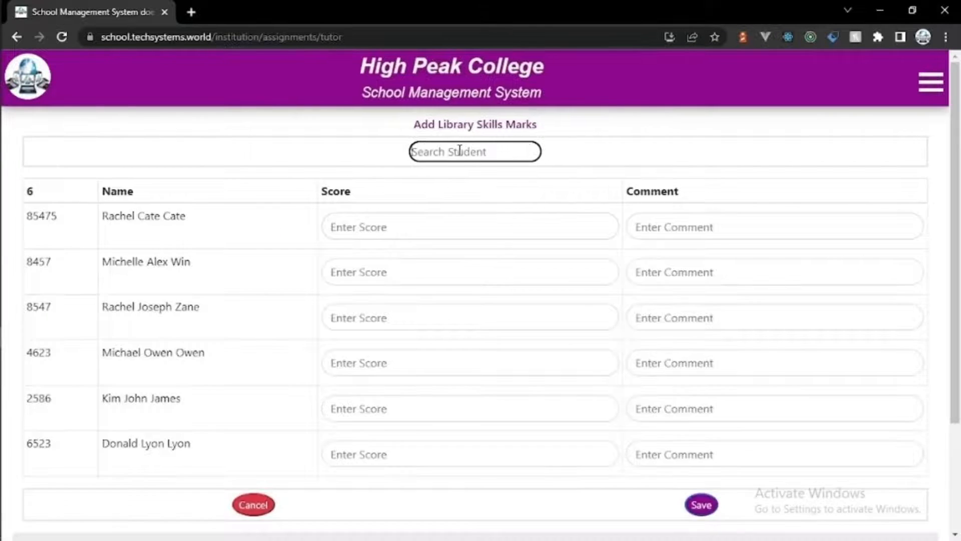
pyautogui.click(427, 231)
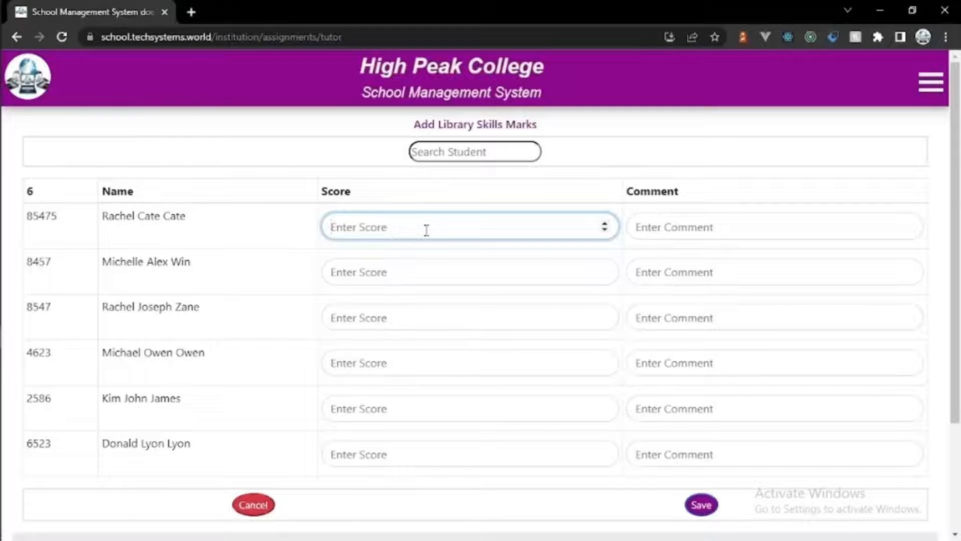
pyautogui.write('17')
pyautogui.click(663, 225)
pyautogui.write('good')
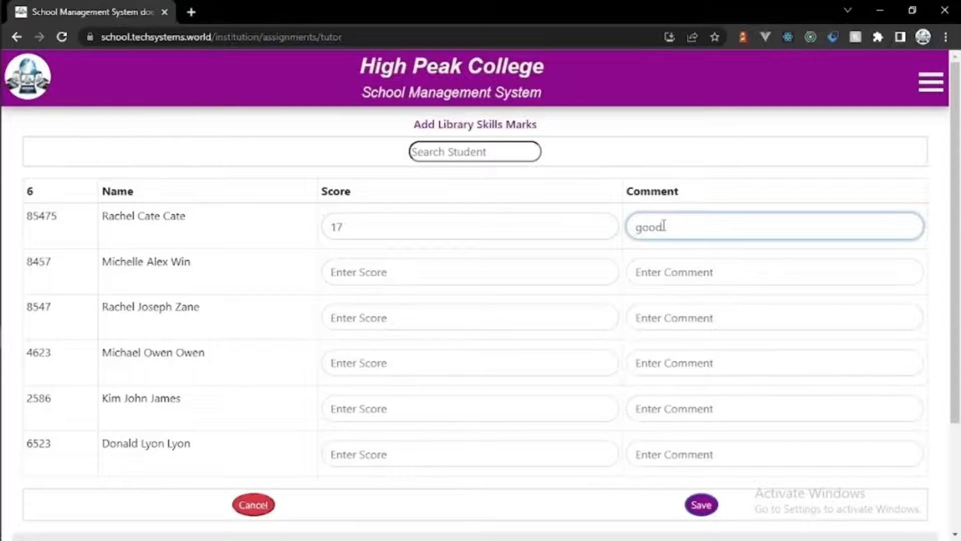
pyautogui.click(551, 271)
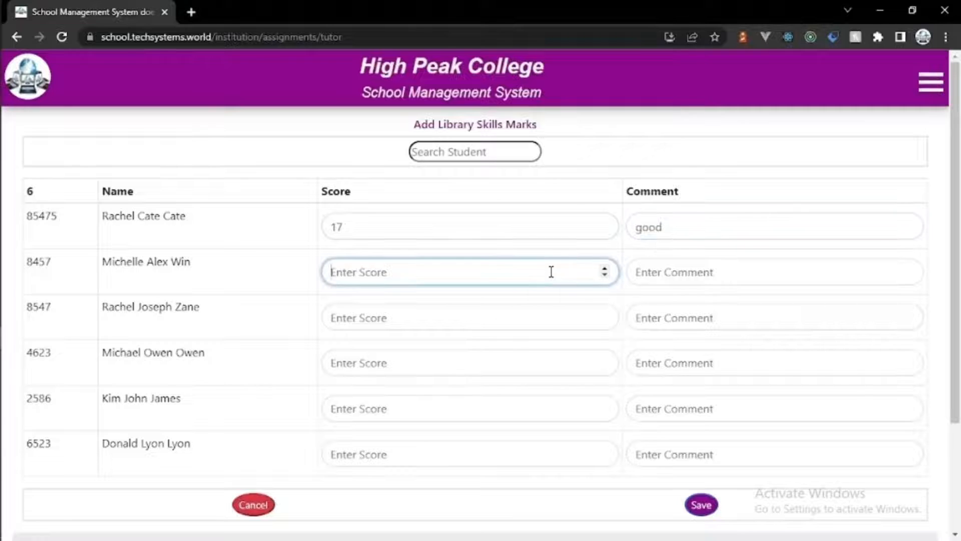
pyautogui.write('16')
pyautogui.click(731, 280)
pyautogui.write('great')
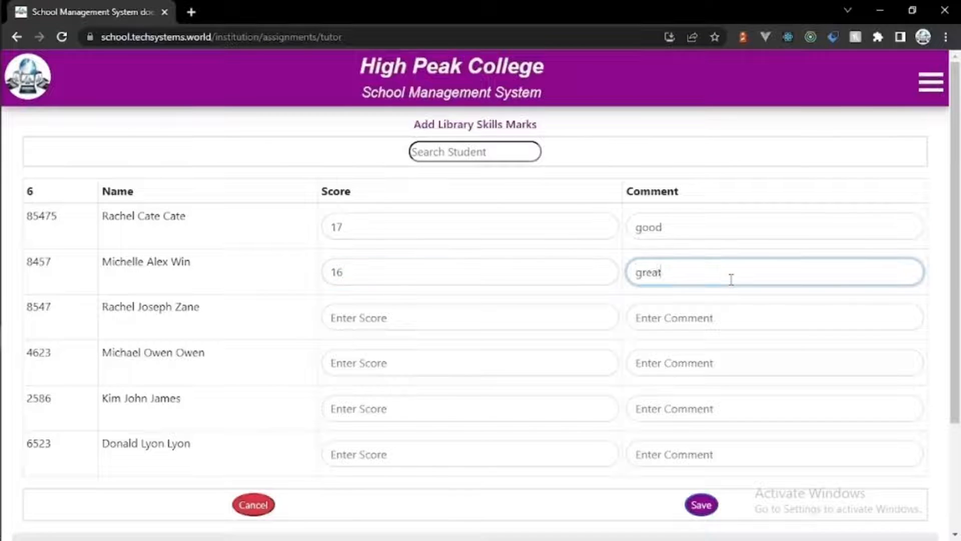
pyautogui.click(486, 323)
pyautogui.write('19')
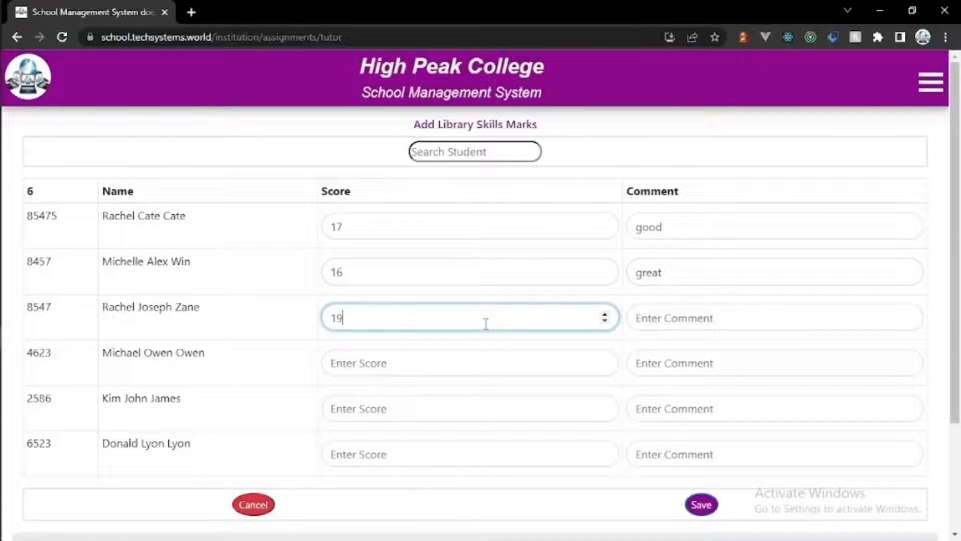
pyautogui.click(663, 314)
pyautogui.write('excellent')
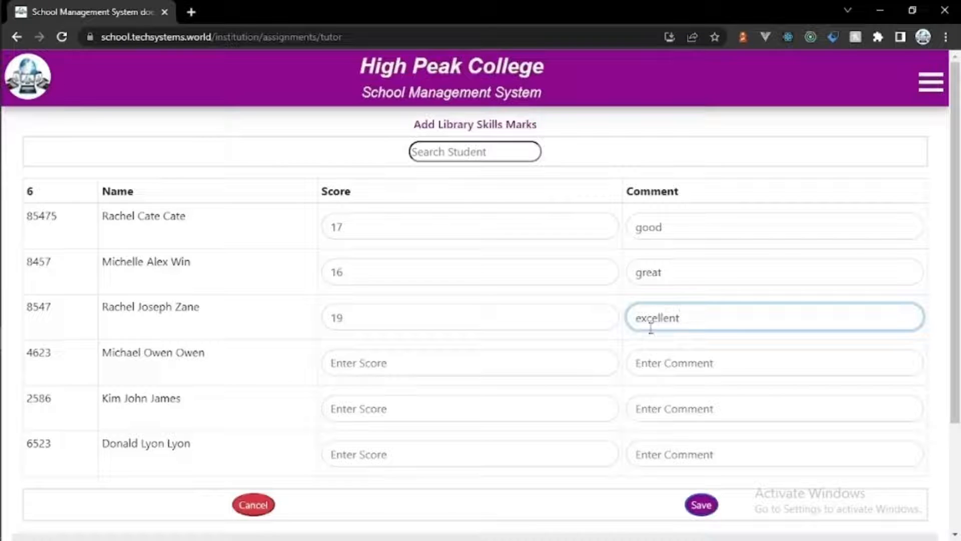
# Step: Enter 10 fair, 7 below average and 5 redo for the remaining students, then save
pyautogui.click(558, 366)
pyautogui.write('10')
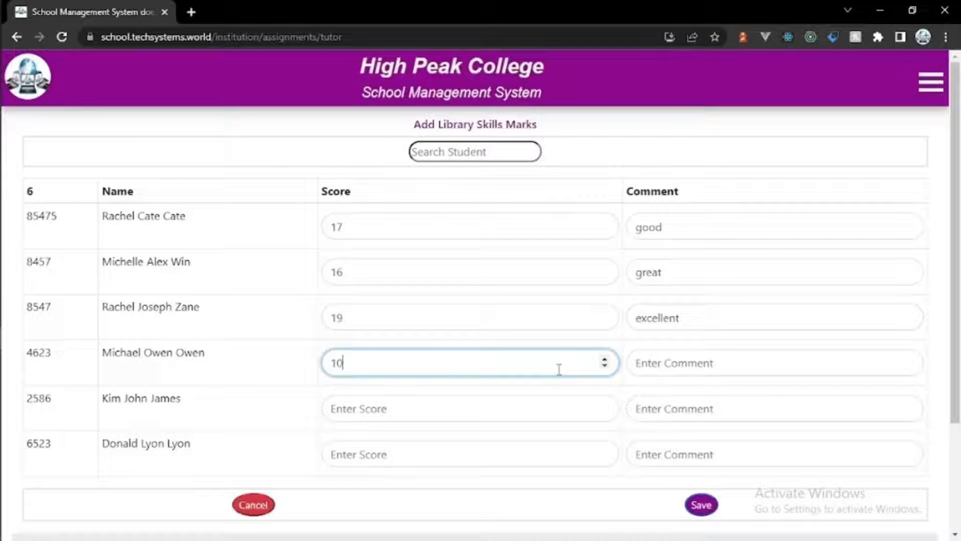
pyautogui.click(682, 369)
pyautogui.write('fair')
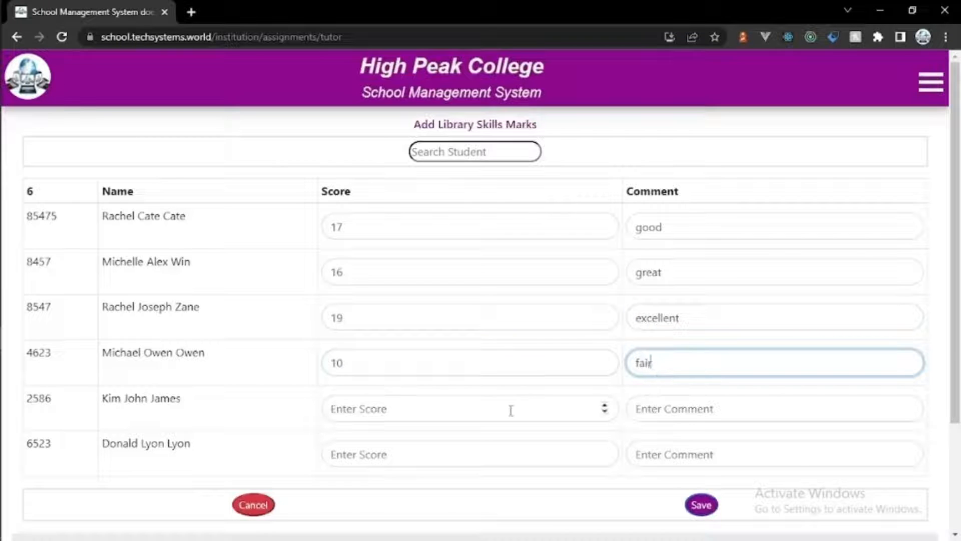
pyautogui.click(511, 410)
pyautogui.write('7')
pyautogui.click(655, 413)
pyautogui.write('bel')
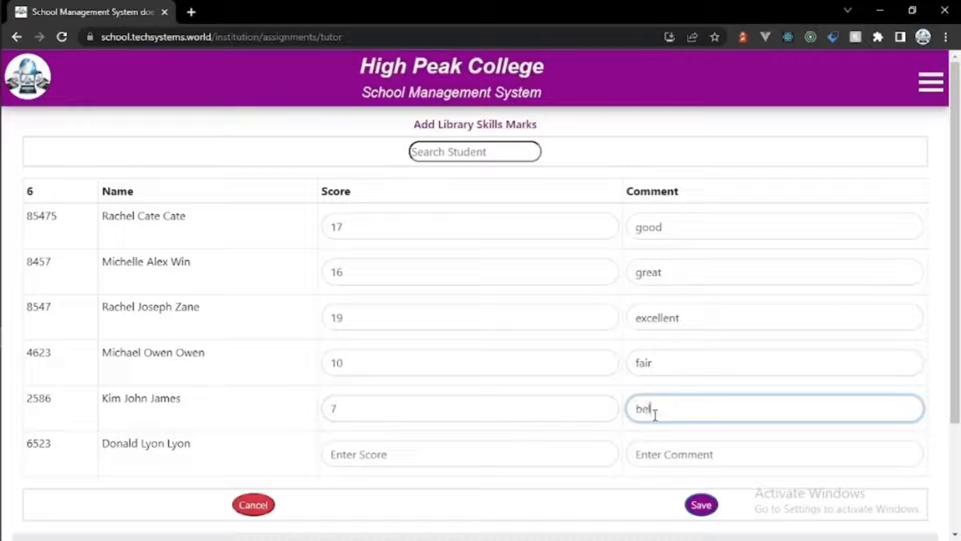
pyautogui.write('ow average')
pyautogui.click(604, 454)
pyautogui.write('5')
pyautogui.click(667, 467)
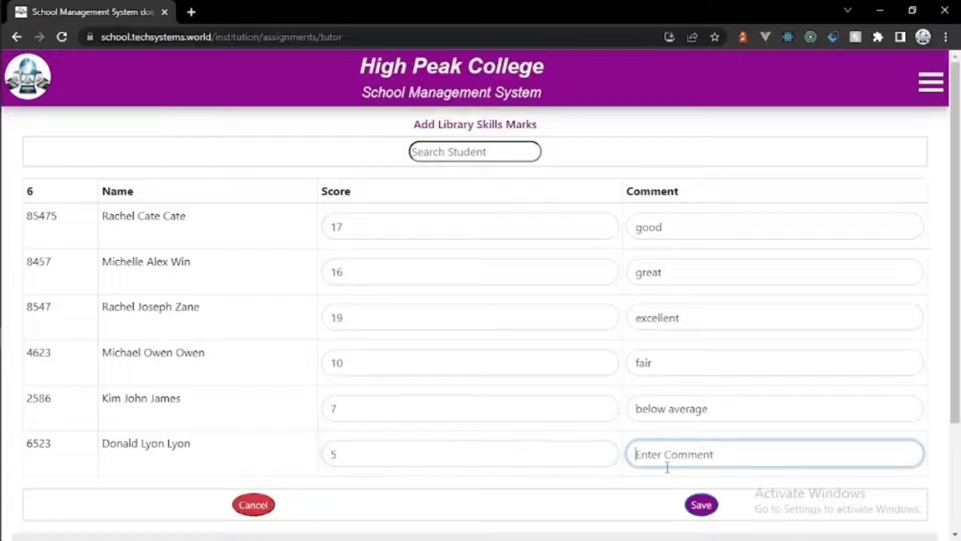
pyautogui.write('redo')
pyautogui.click(701, 504)
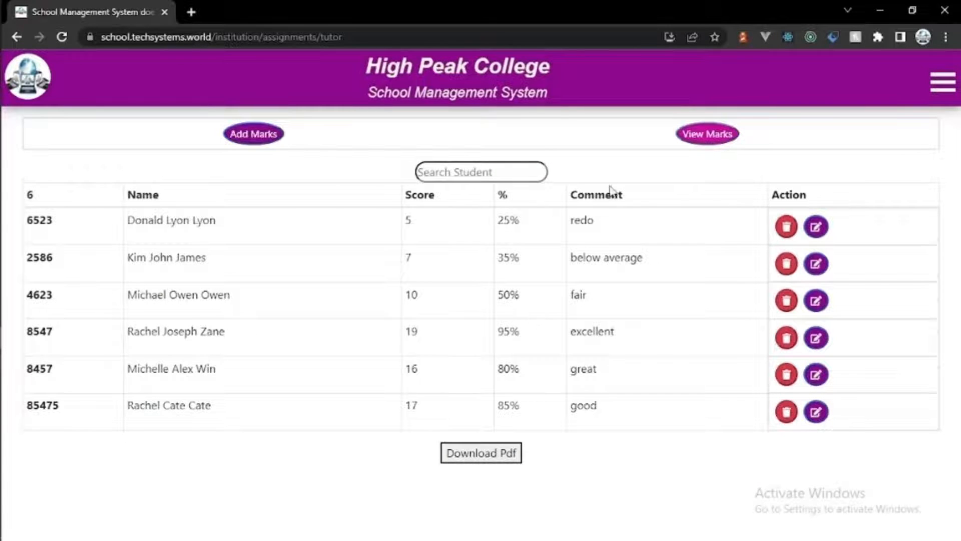
# Step: Go to the Teacher/Lecturer/Tutor Exam Marks page and start adding new marks
pyautogui.click(936, 93)
pyautogui.click(826, 236)
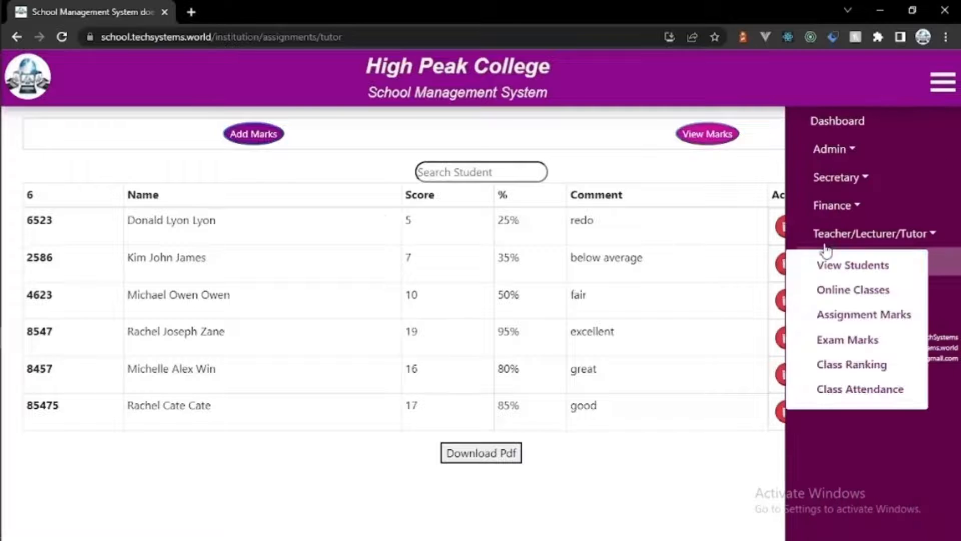
pyautogui.click(846, 346)
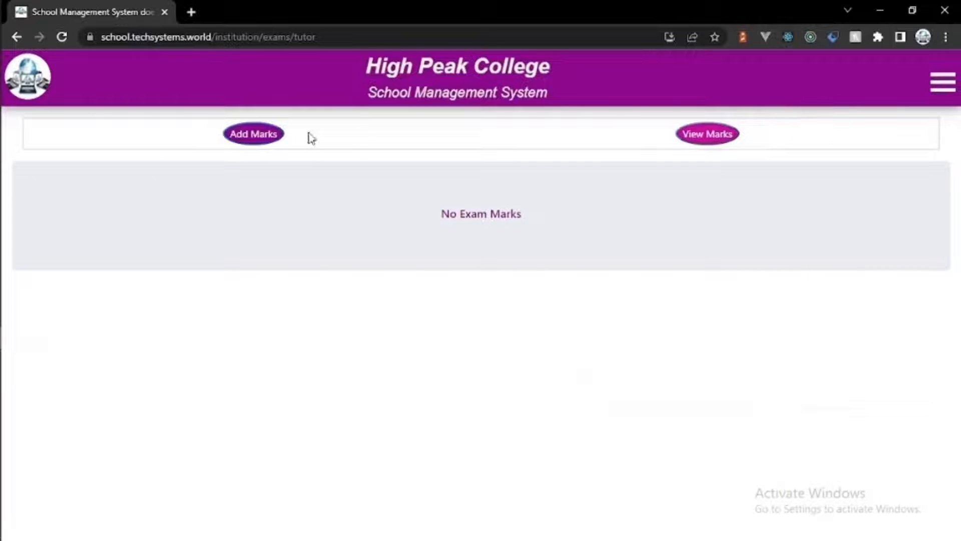
pyautogui.click(265, 136)
# Step: Choose academic year 2021-2022, First Year level and First Semester period
pyautogui.click(383, 173)
pyautogui.click(386, 221)
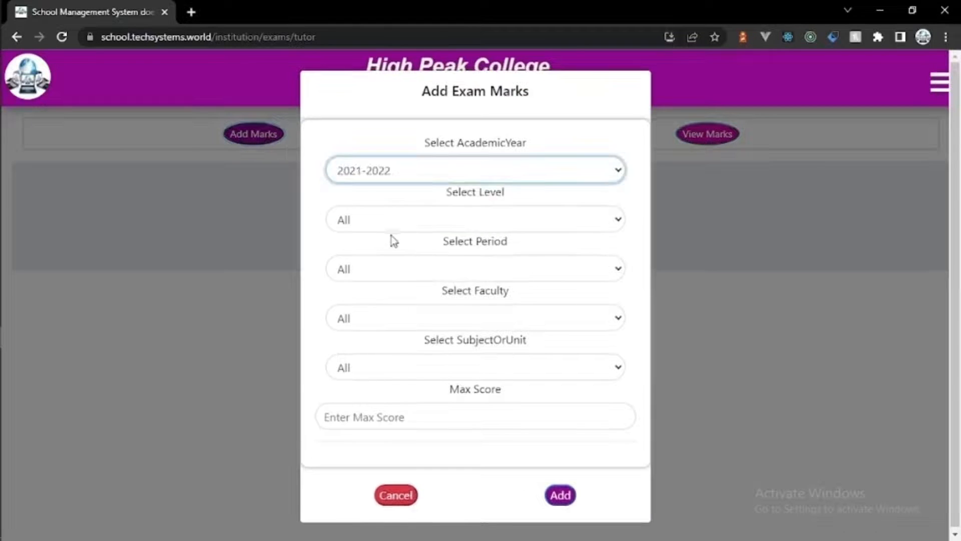
pyautogui.click(389, 220)
pyautogui.click(387, 258)
pyautogui.click(394, 269)
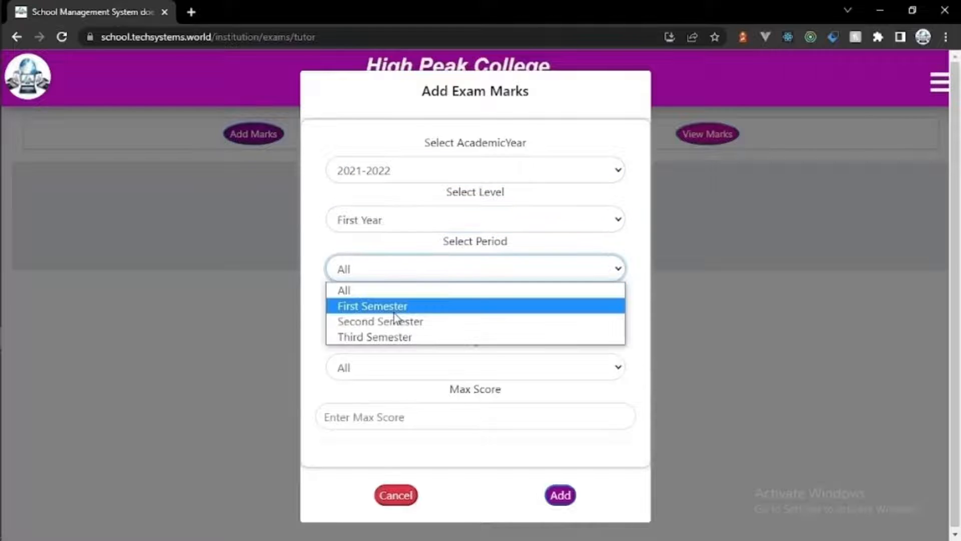
pyautogui.click(395, 305)
# Step: Select Computer Science, Library Skills, activity Exam with max score 100, and submit
pyautogui.click(403, 319)
pyautogui.click(406, 371)
pyautogui.click(400, 369)
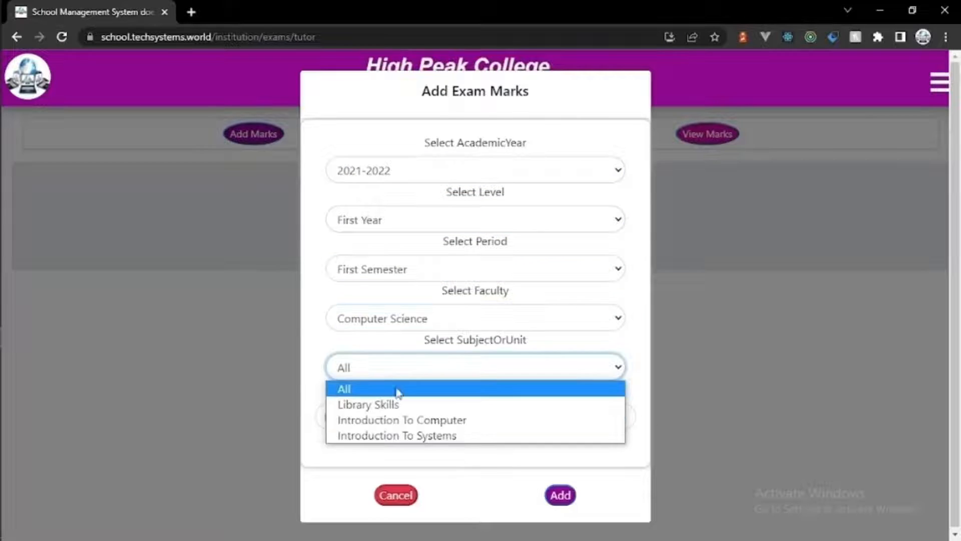
pyautogui.click(398, 400)
pyautogui.click(409, 418)
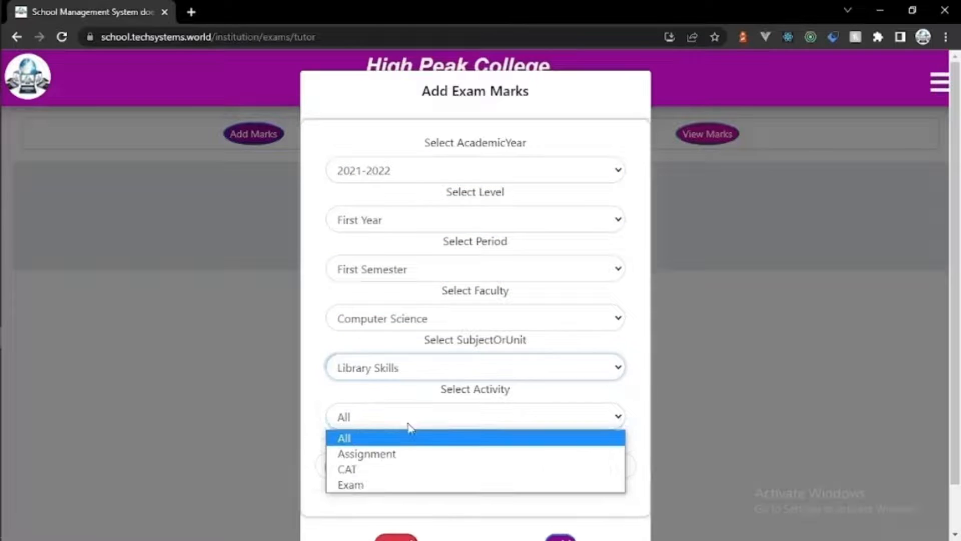
pyautogui.click(400, 480)
pyautogui.click(401, 475)
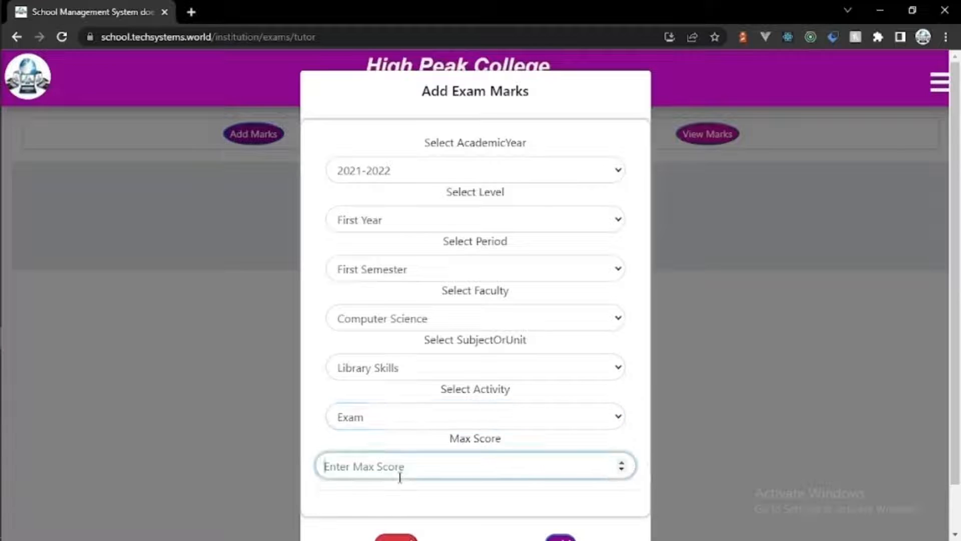
pyautogui.write('100')
pyautogui.click(562, 537)
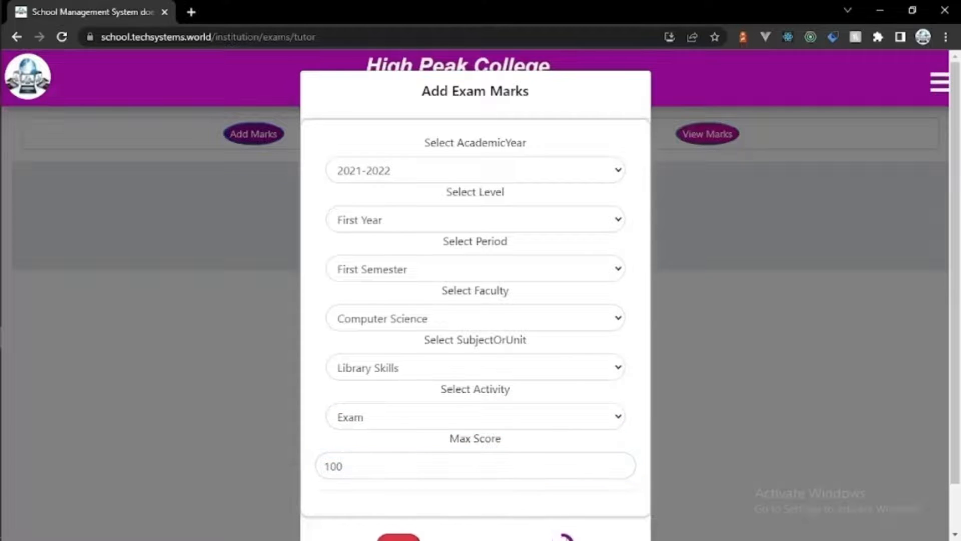
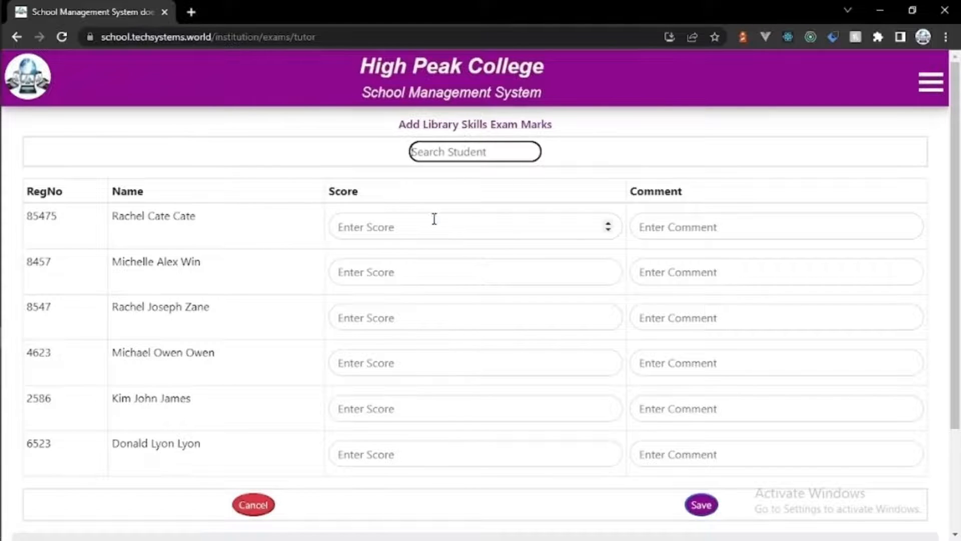
# Step: Enter Library Skills exam scores and comments for the first three students: 80/A, 74/A-, 60/B
pyautogui.click(434, 219)
pyautogui.write('80')
pyautogui.click(648, 224)
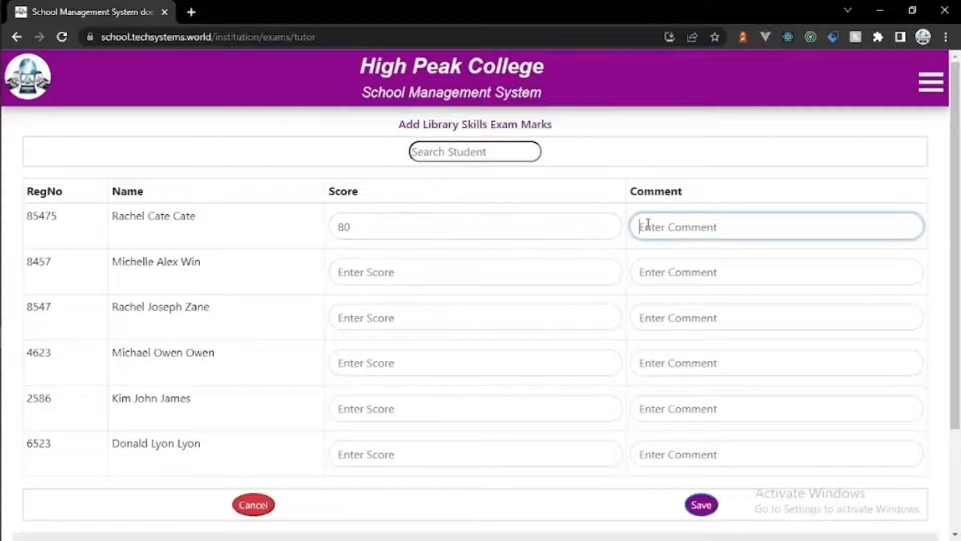
pyautogui.write('A')
pyautogui.click(492, 280)
pyautogui.write('74')
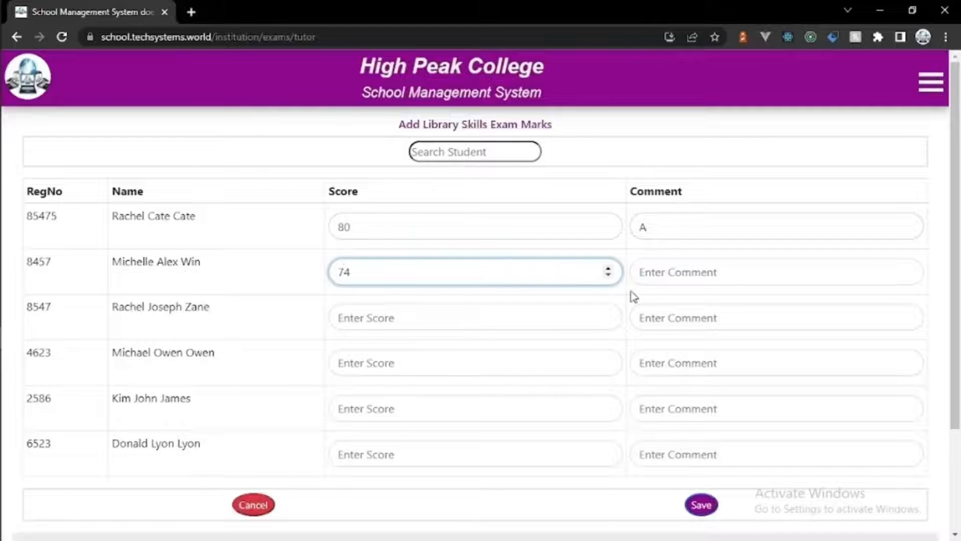
pyautogui.click(646, 273)
pyautogui.write('A')
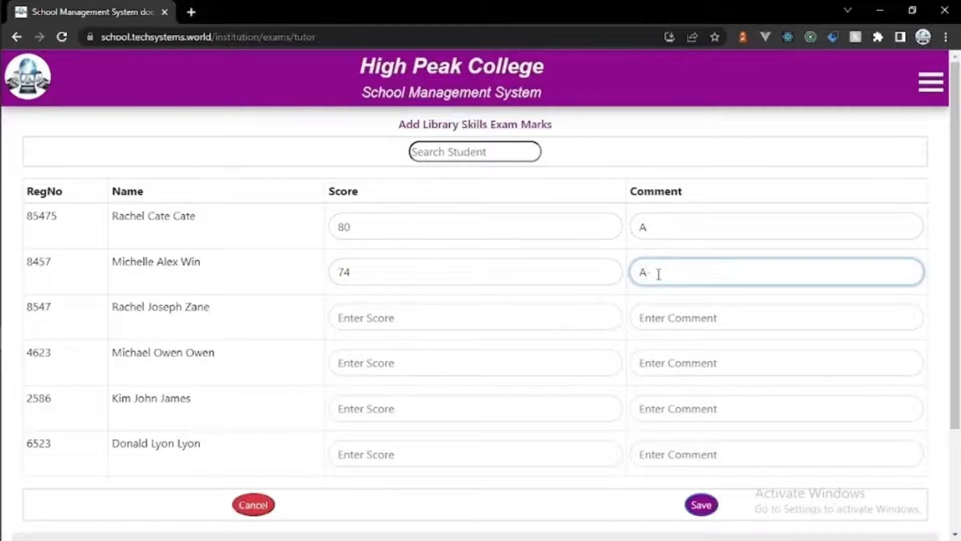
pyautogui.click(518, 325)
pyautogui.write('60')
pyautogui.click(715, 322)
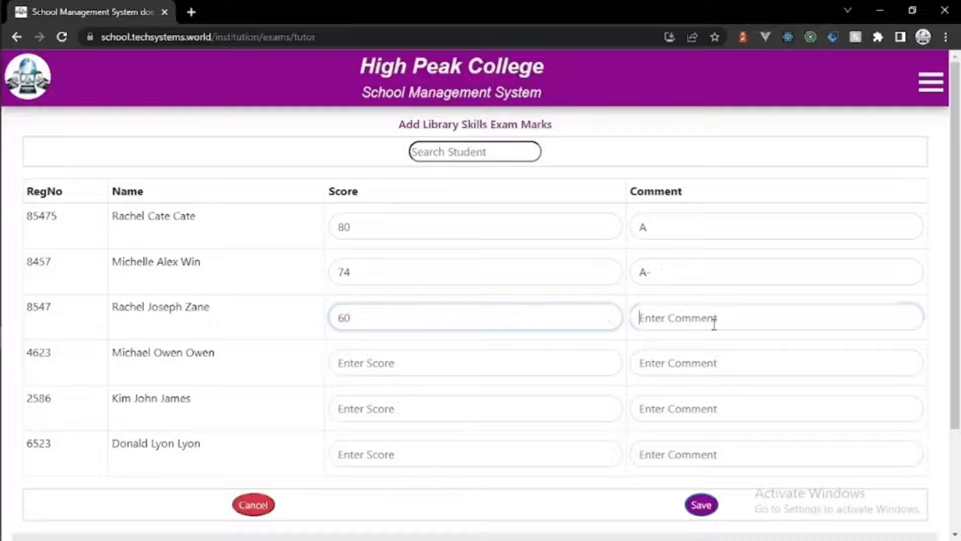
pyautogui.write('B')
pyautogui.press('BackSpace')
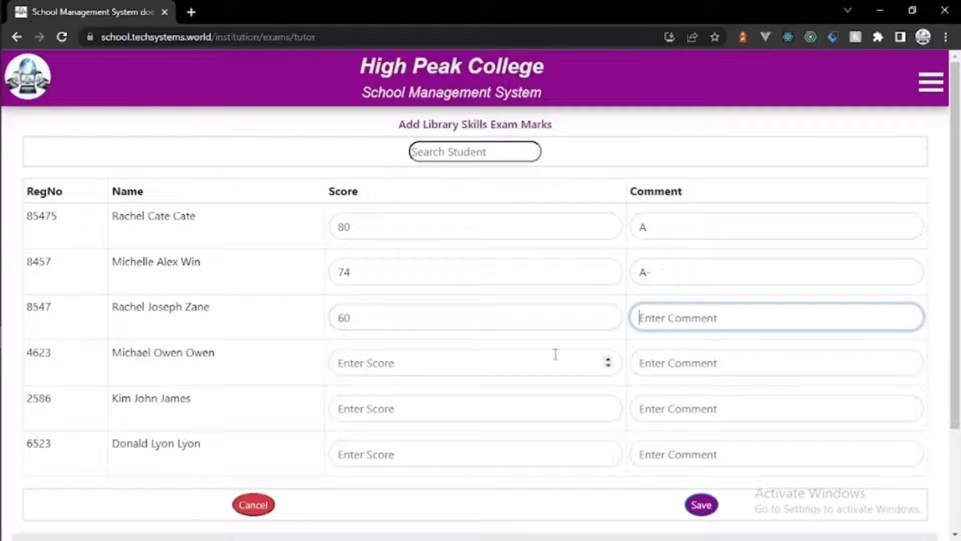
pyautogui.write('B')
# Step: Enter 50/C, 42/D and 35/E for the last three students and save the marks
pyautogui.click(509, 357)
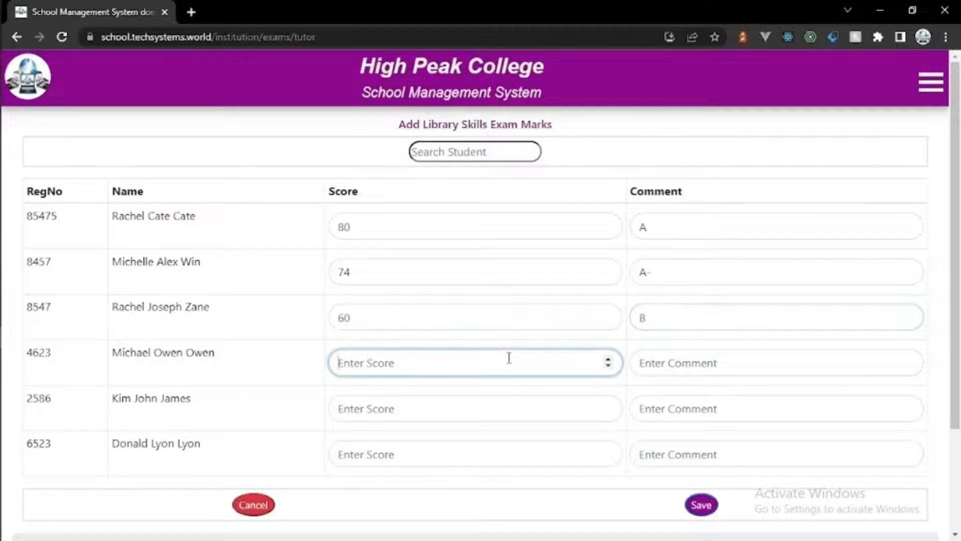
pyautogui.write('50')
pyautogui.click(666, 374)
pyautogui.write('C')
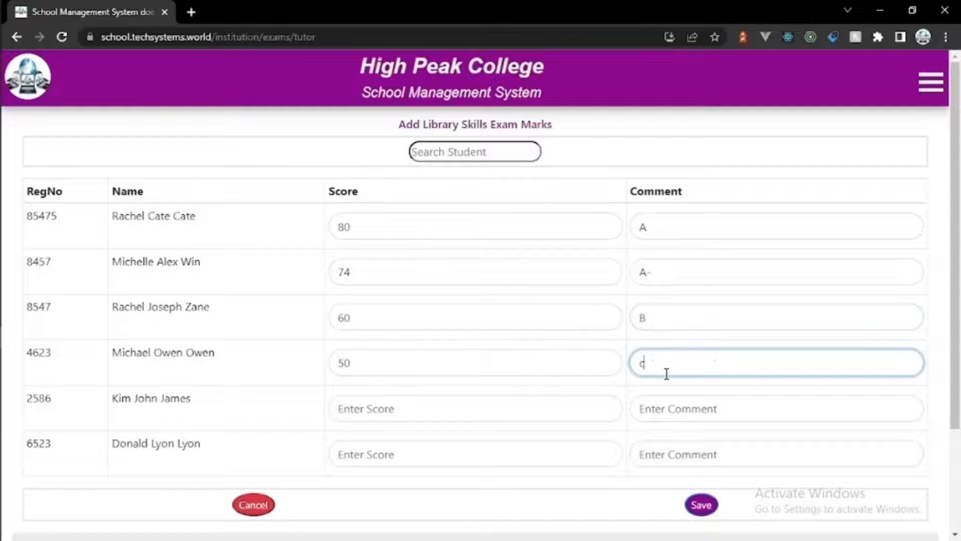
pyautogui.click(571, 399)
pyautogui.write('39')
pyautogui.press('BackSpace')
pyautogui.press('BackSpace')
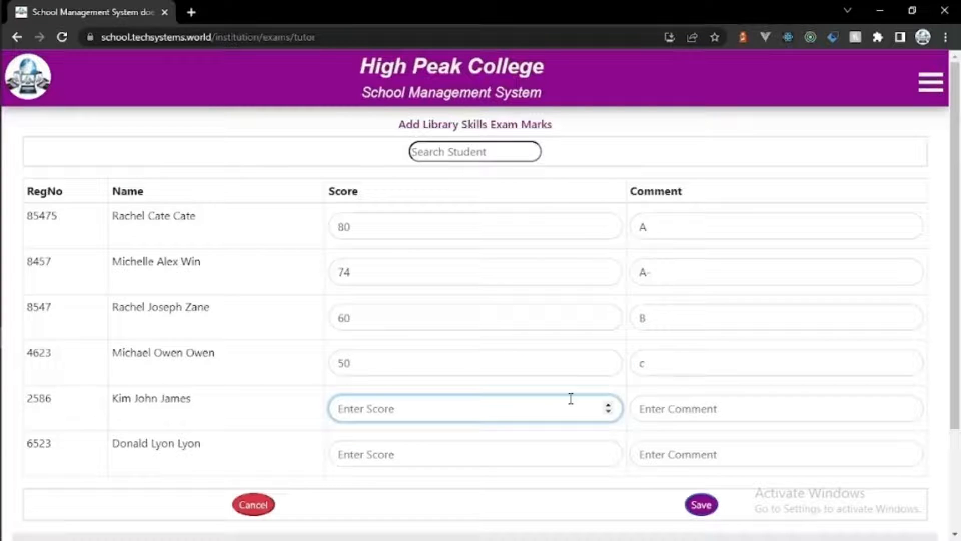
pyautogui.write('42')
pyautogui.click(710, 403)
pyautogui.write('d')
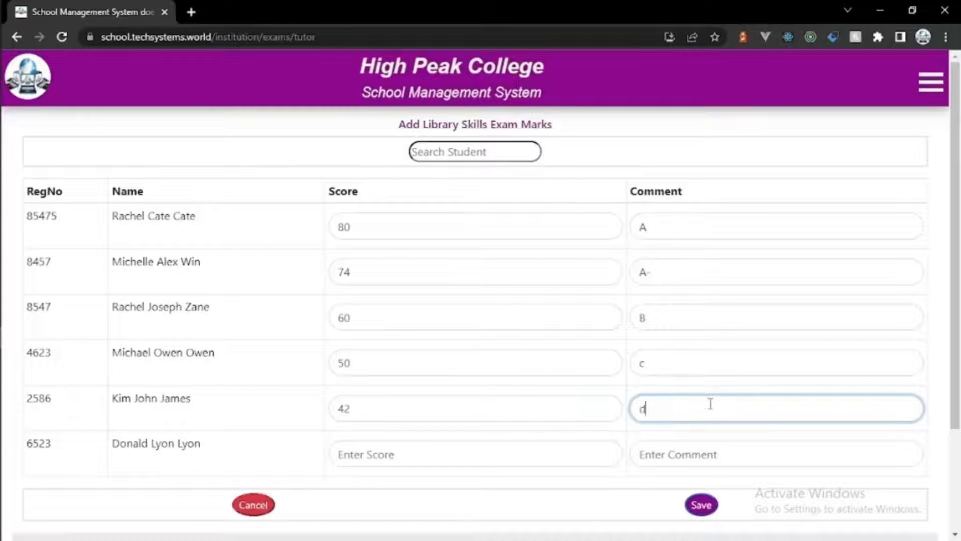
pyautogui.press('BackSpace')
pyautogui.write('D')
pyautogui.click(515, 455)
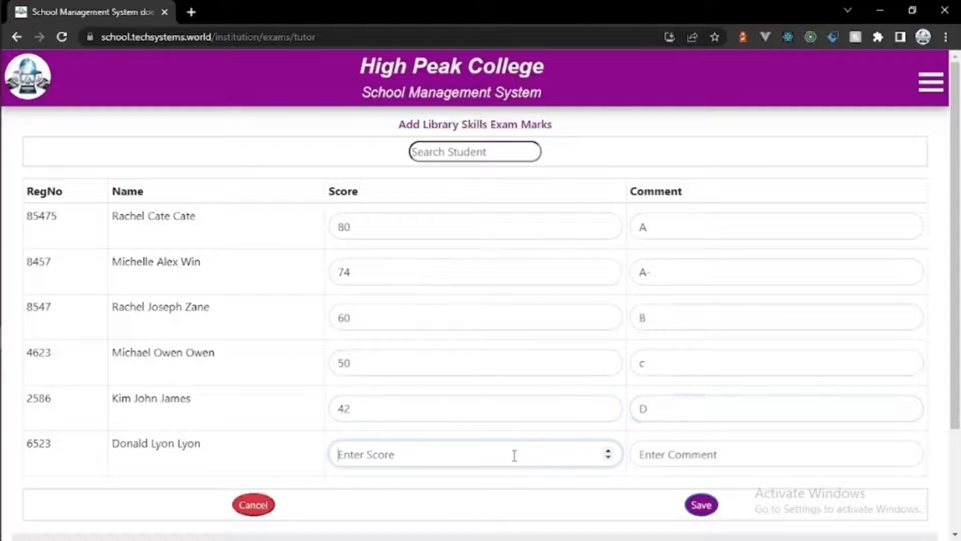
pyautogui.write('35')
pyautogui.click(667, 456)
pyautogui.write('E')
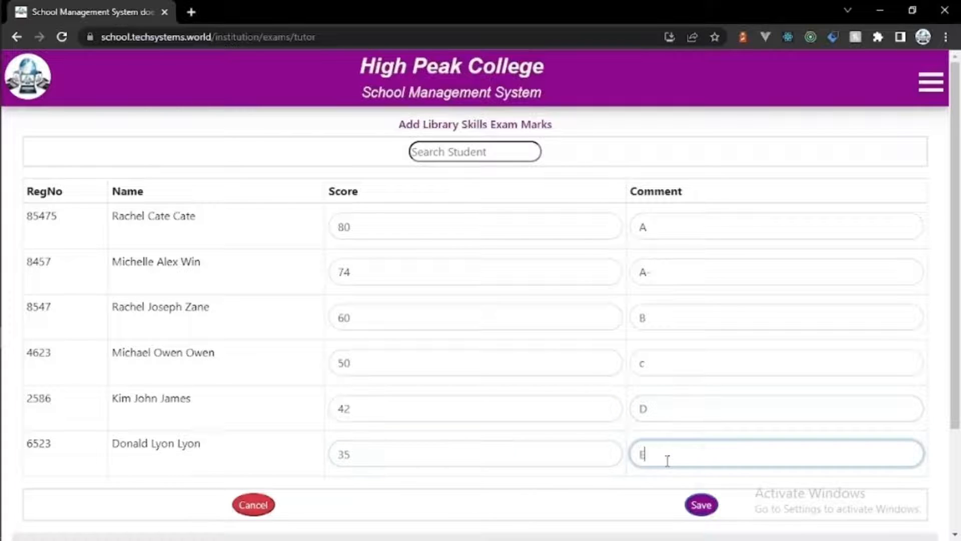
pyautogui.click(713, 500)
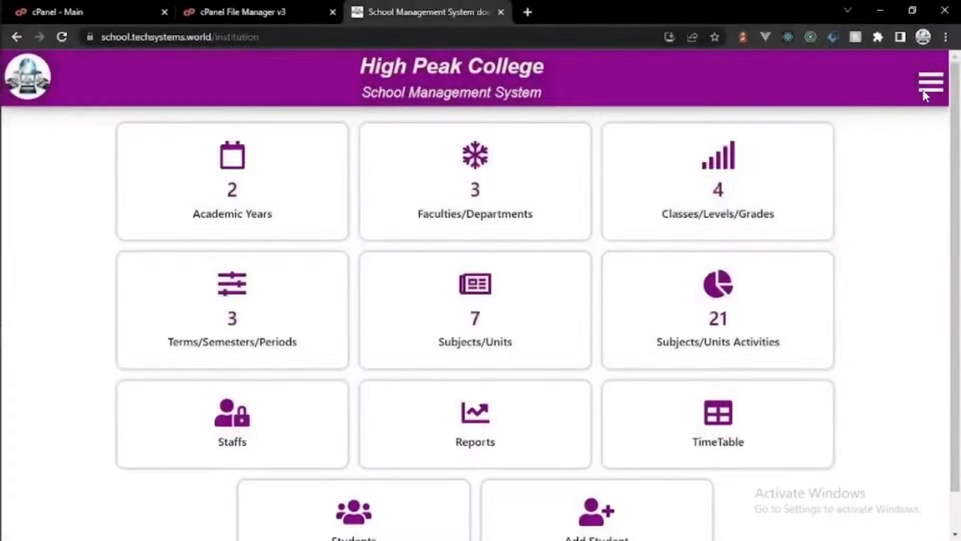
# Step: Go to the Teacher/Lecturer/Tutor Class Ranking page from the main menu
pyautogui.click(925, 91)
pyautogui.moveTo(817, 204)
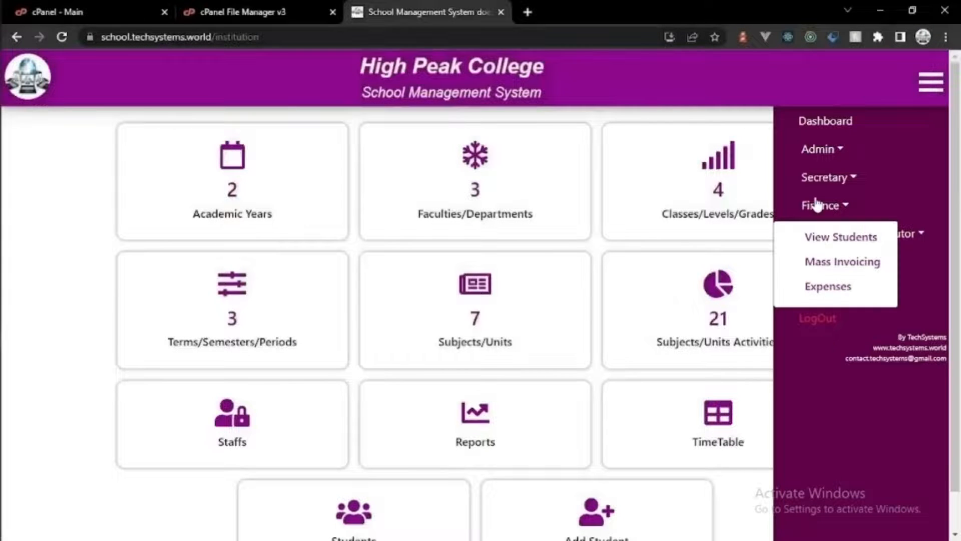
pyautogui.moveTo(909, 238)
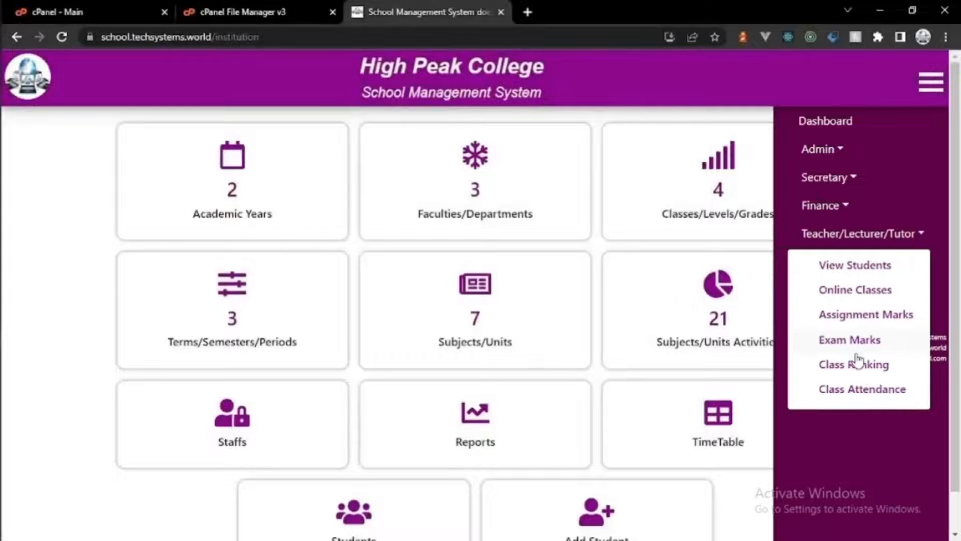
pyautogui.click(856, 363)
# Step: View the class ranking for 2021-2022, Computer Science, First Year, First Semester
pyautogui.click(584, 193)
pyautogui.click(566, 242)
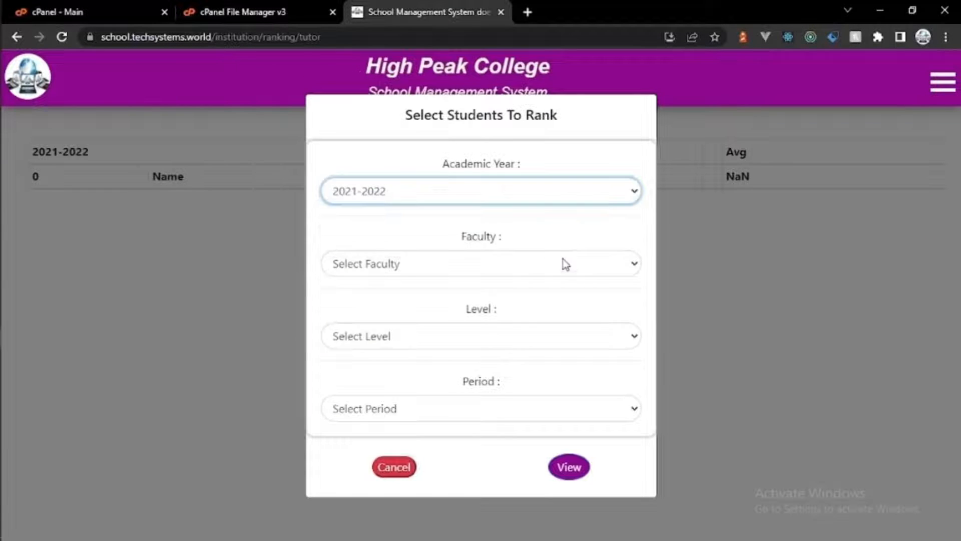
pyautogui.click(564, 263)
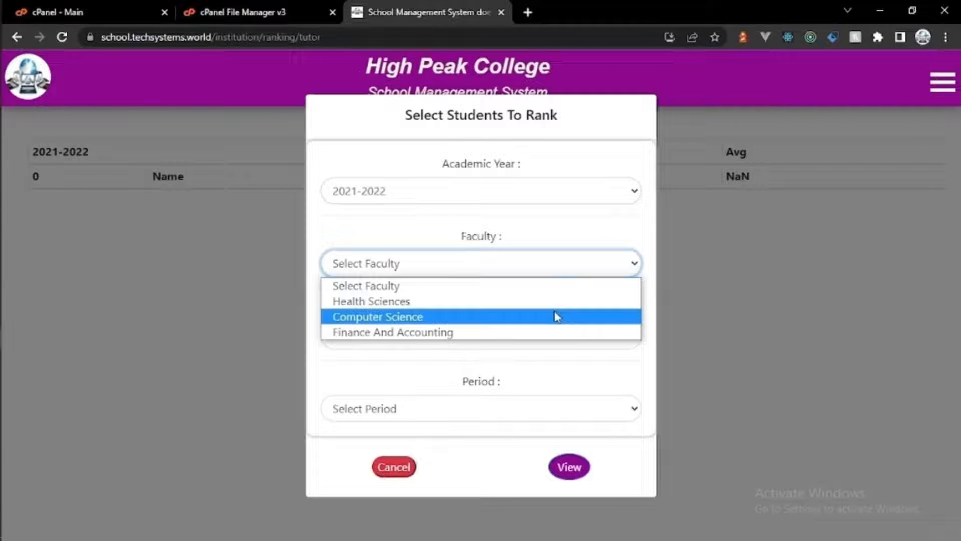
pyautogui.click(557, 316)
pyautogui.click(555, 342)
pyautogui.click(543, 371)
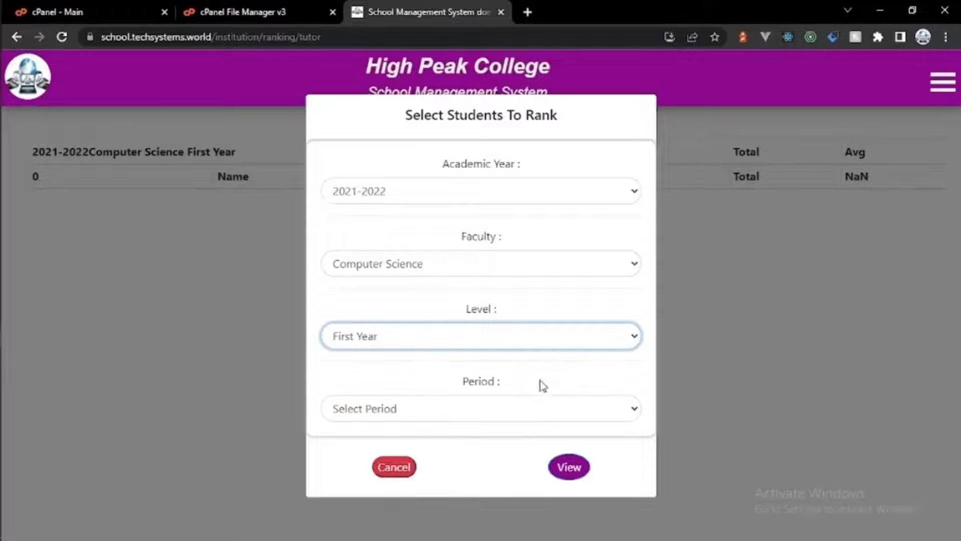
pyautogui.click(536, 411)
pyautogui.click(528, 445)
pyautogui.click(569, 465)
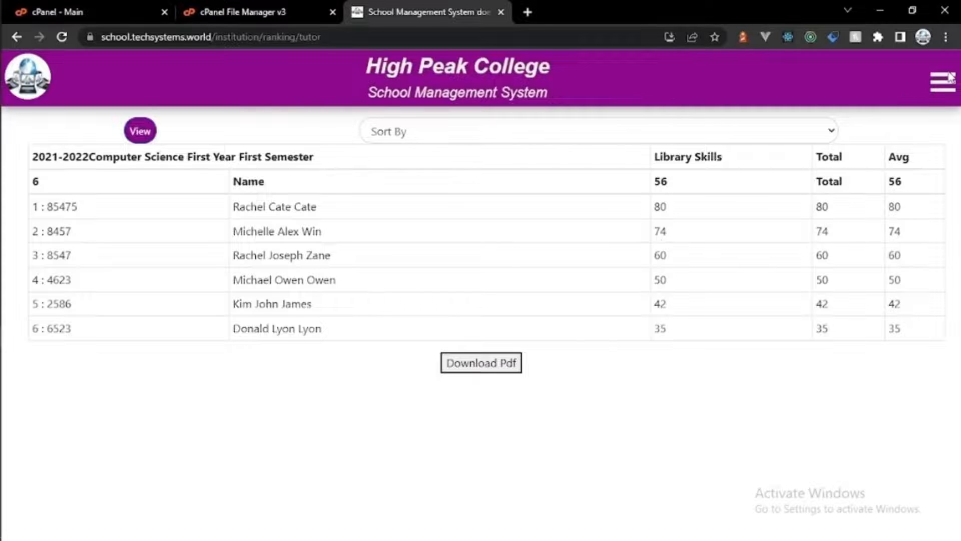
pyautogui.click(949, 79)
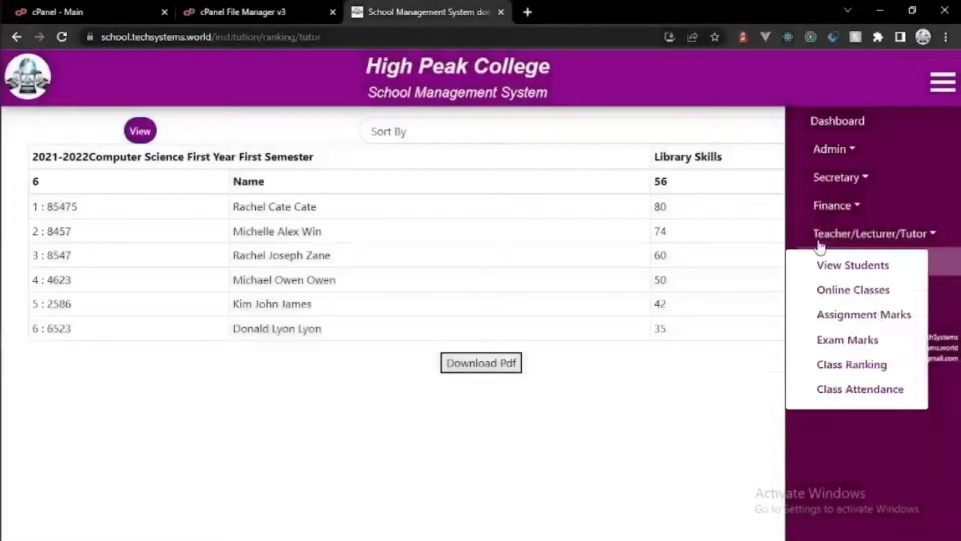
# Step: On the Finance Expenses page, start a Stationery expense for Books costing 1000
pyautogui.click(834, 205)
pyautogui.click(851, 286)
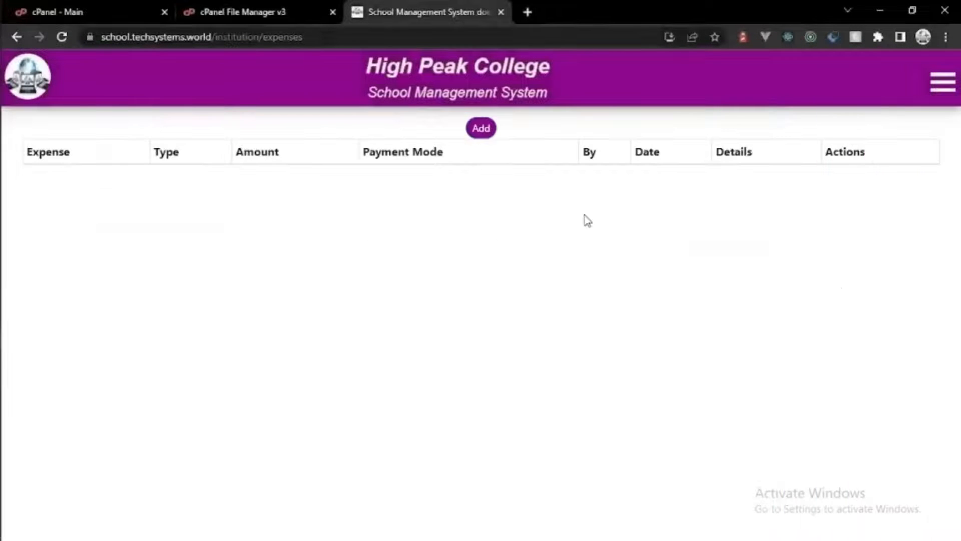
pyautogui.click(470, 129)
pyautogui.click(451, 166)
pyautogui.click(448, 206)
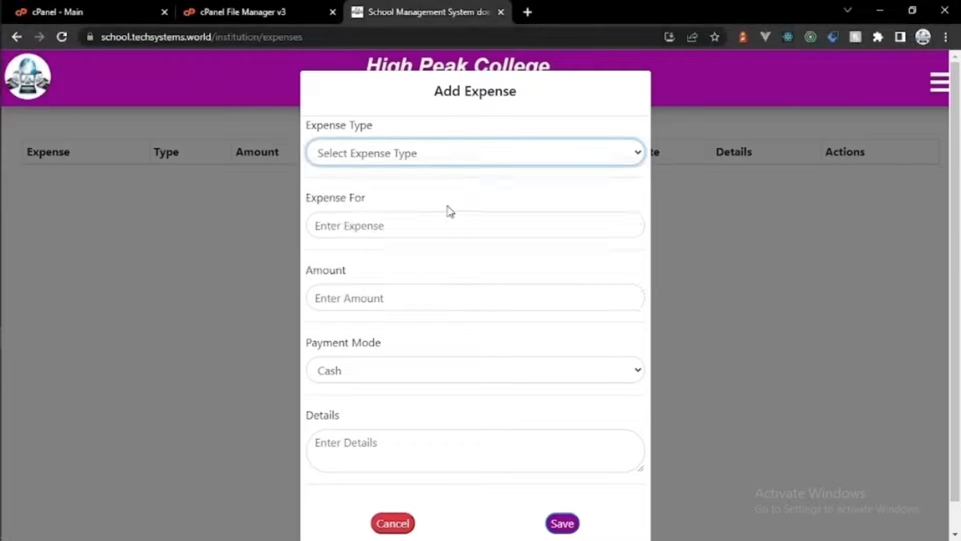
pyautogui.click(434, 224)
pyautogui.write('Books')
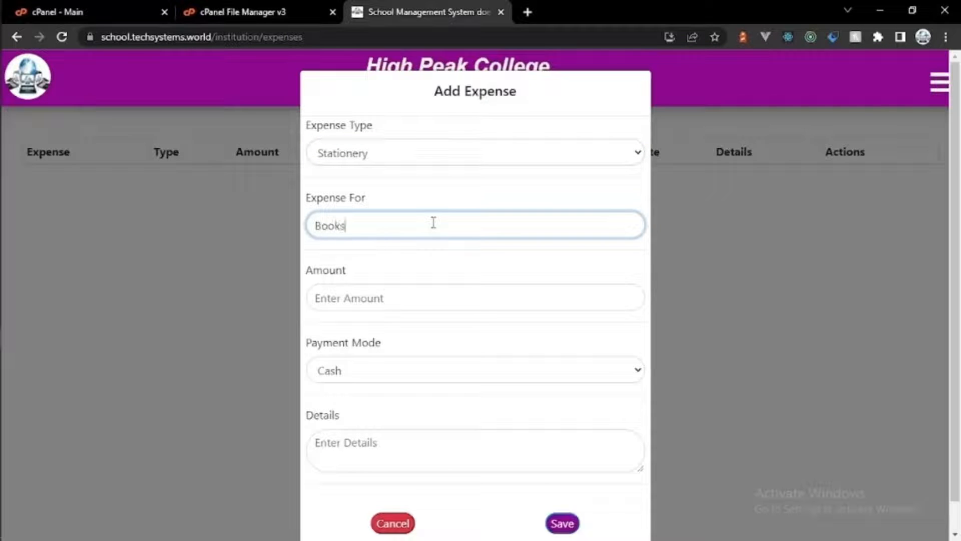
pyautogui.click(417, 298)
pyautogui.write('1000')
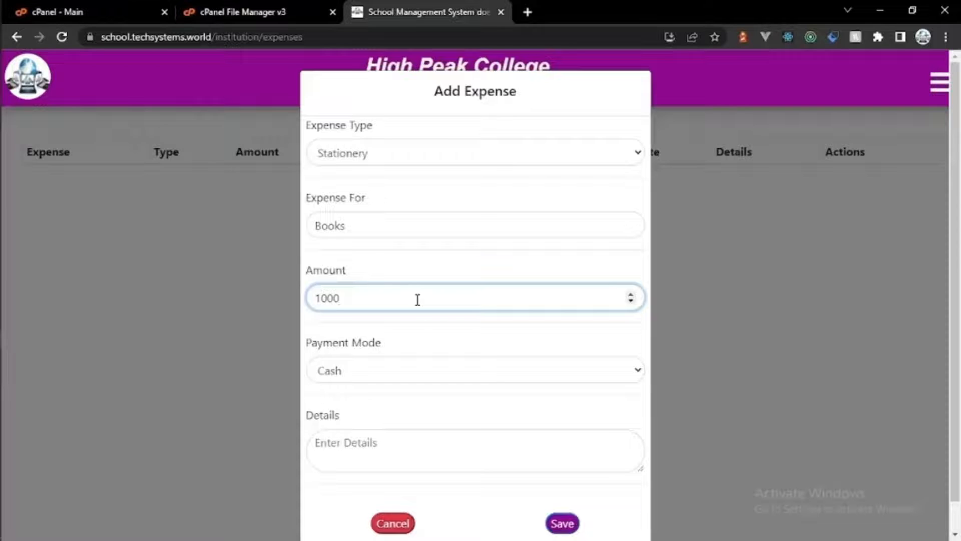
# Step: Set the payment mode to Bank, add details 'Purchase Of books' and save the expense
pyautogui.click(426, 370)
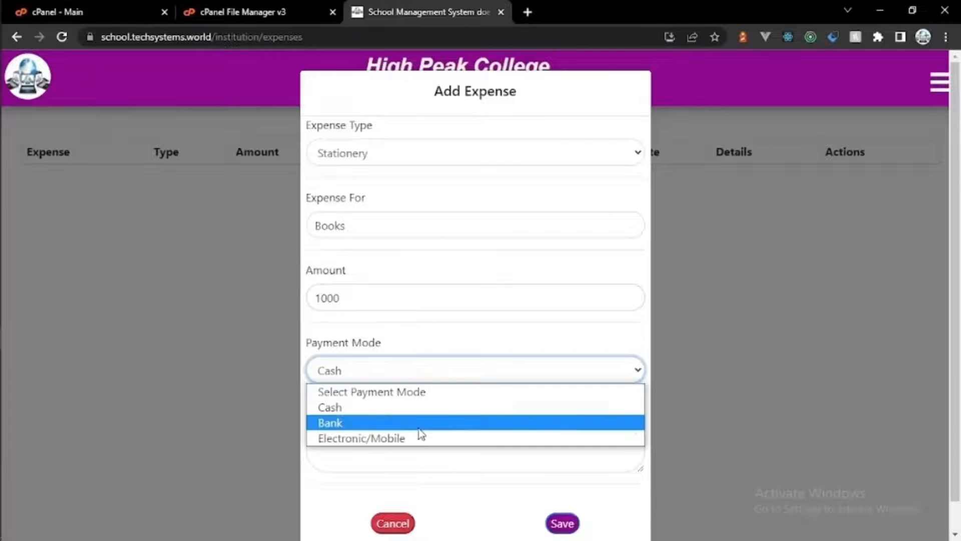
pyautogui.click(421, 421)
pyautogui.click(413, 462)
pyautogui.write('Pur')
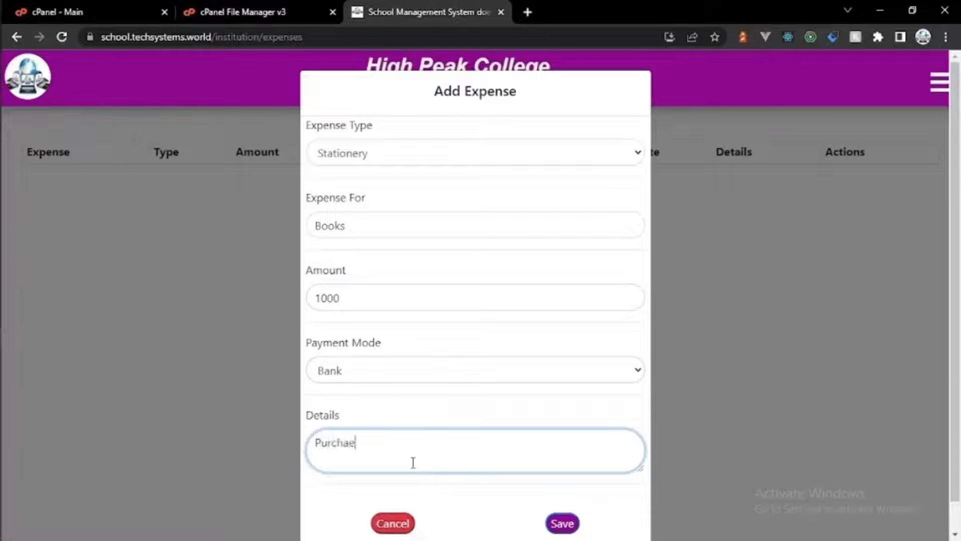
pyautogui.write('chase Of books')
pyautogui.click(555, 524)
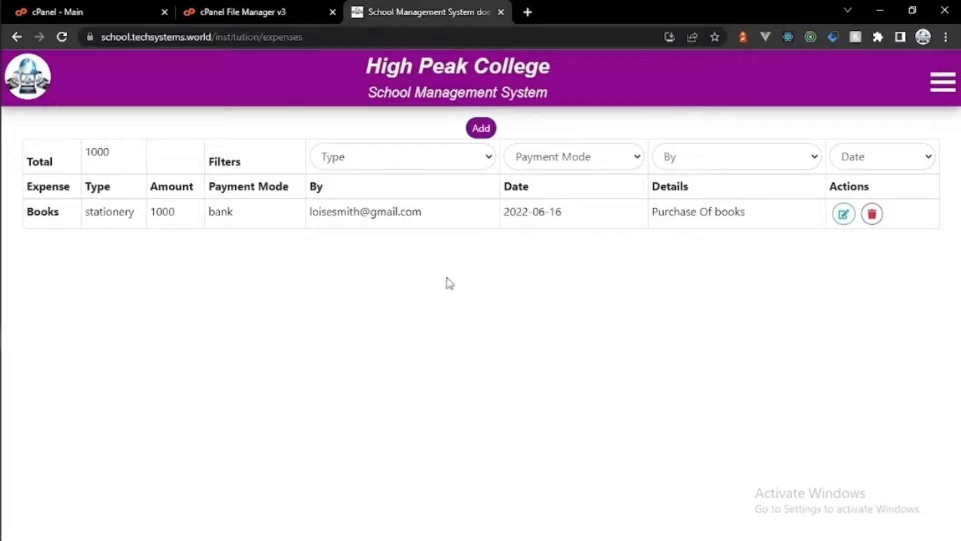
# Step: Check the Type, Payment Mode and By filter options on the expenses list
pyautogui.click(397, 158)
pyautogui.click(544, 165)
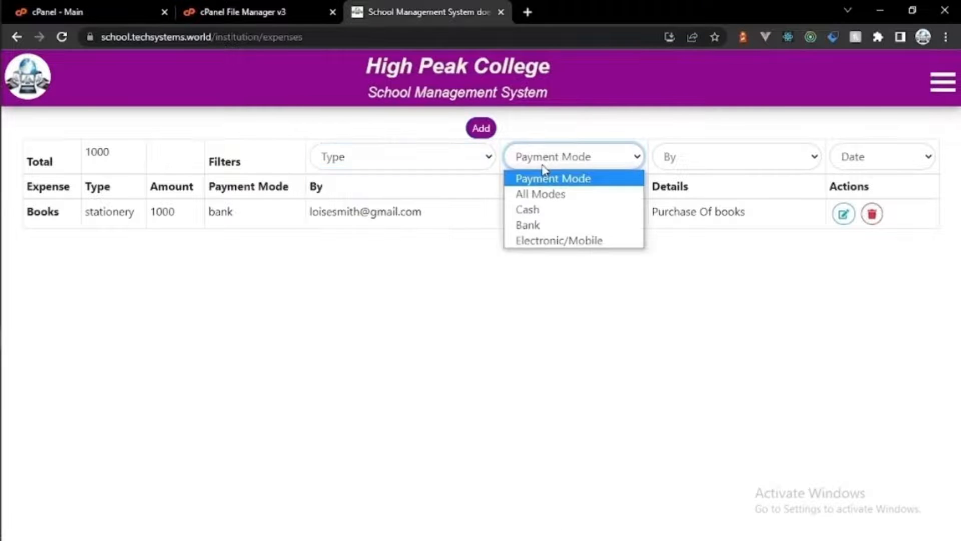
pyautogui.click(693, 160)
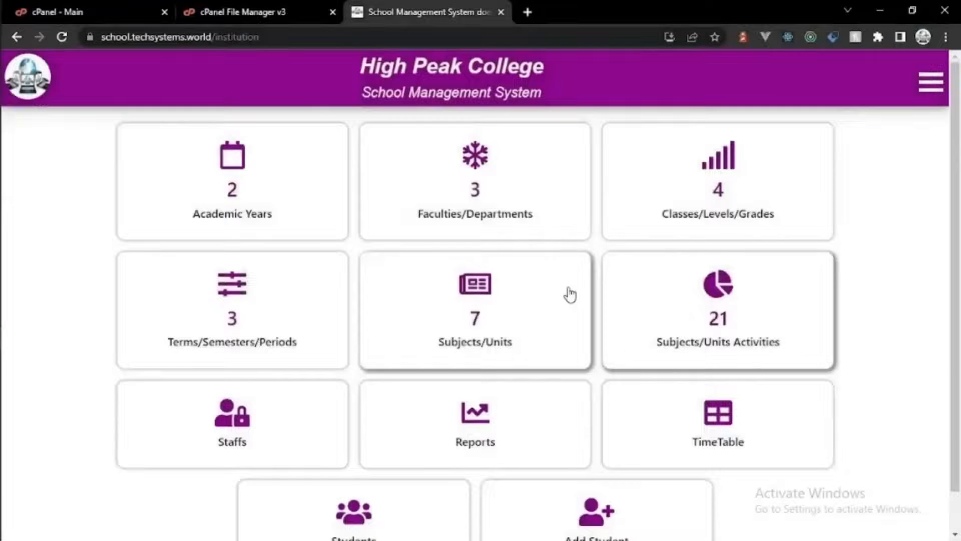
# Step: Fetch the June 2022 Expenses finance report
pyautogui.click(491, 398)
pyautogui.click(634, 267)
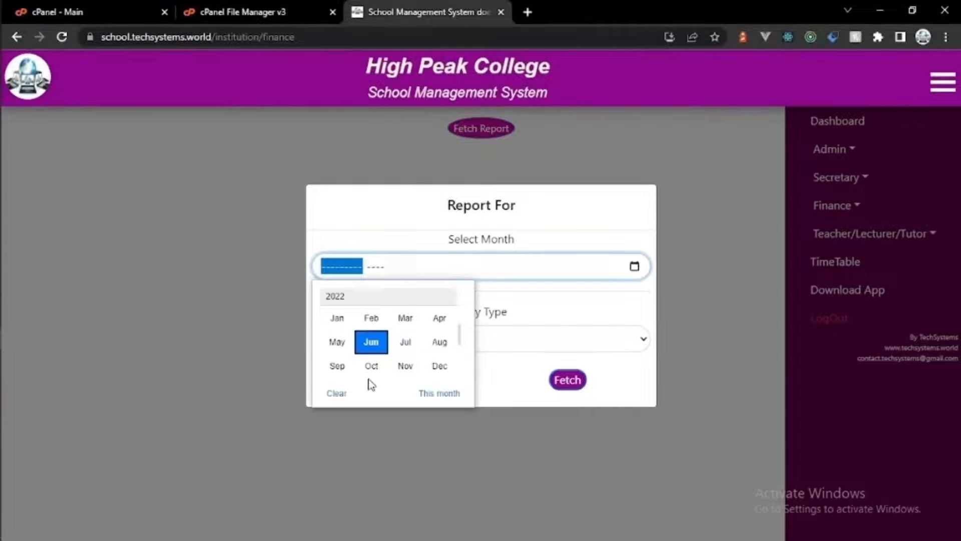
pyautogui.click(370, 342)
pyautogui.click(536, 346)
pyautogui.click(531, 377)
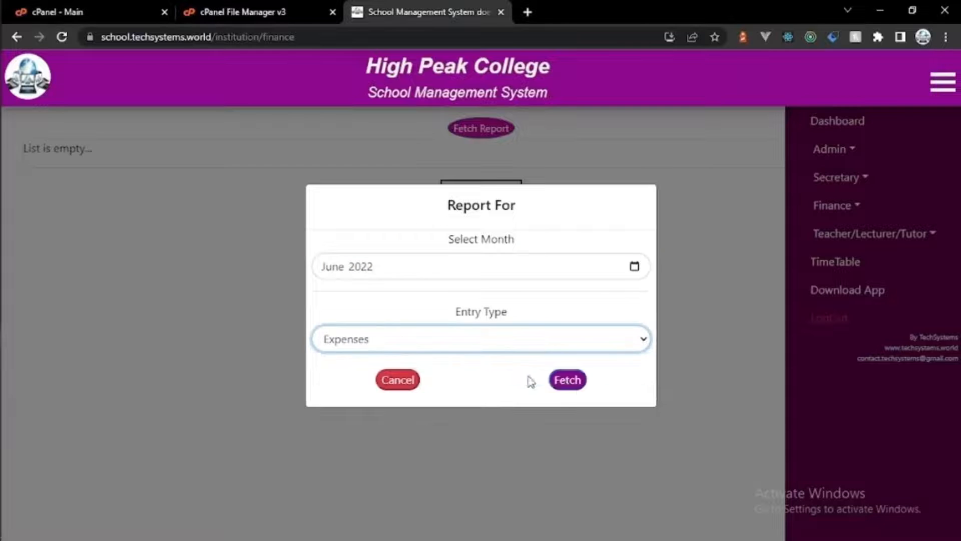
pyautogui.click(567, 379)
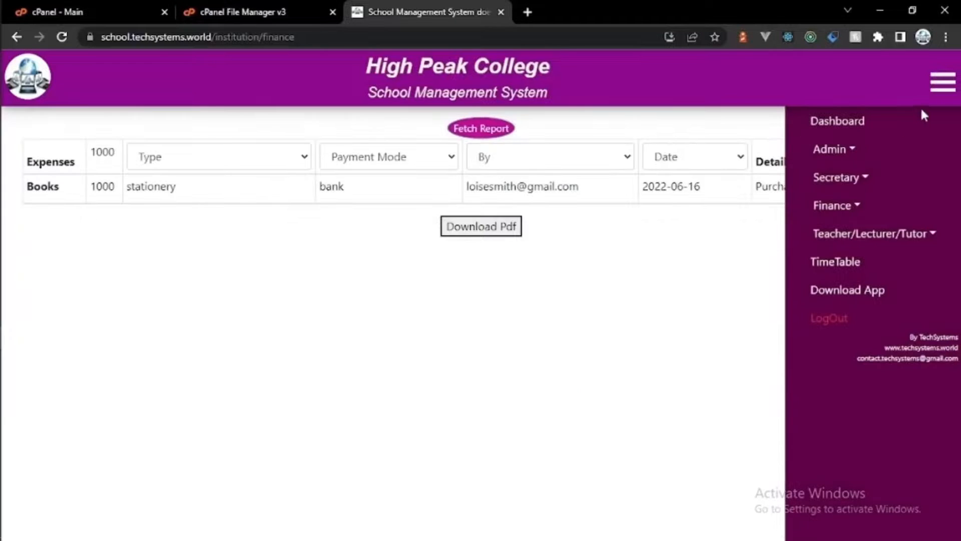
# Step: Fetch the June 2022 Invoices report
pyautogui.click(942, 81)
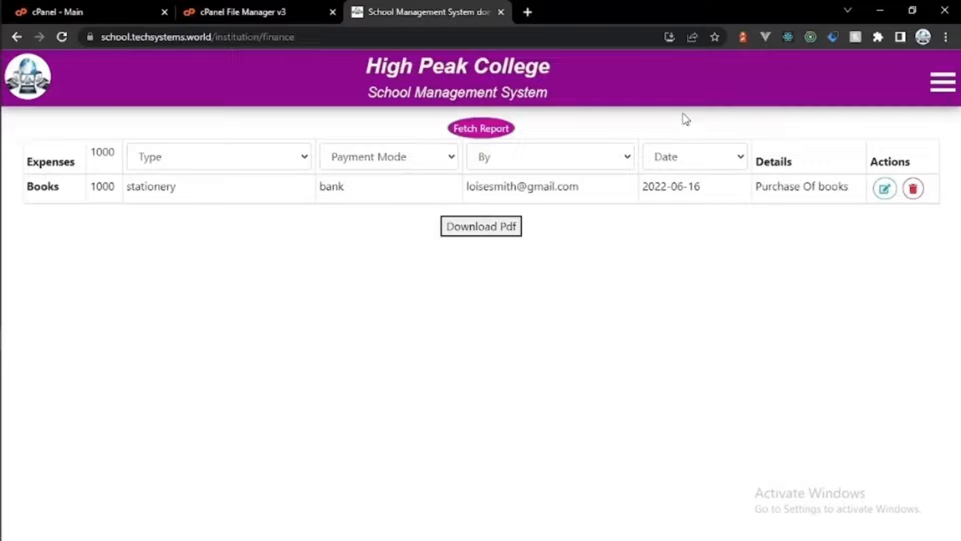
pyautogui.click(500, 131)
pyautogui.click(452, 342)
pyautogui.click(447, 393)
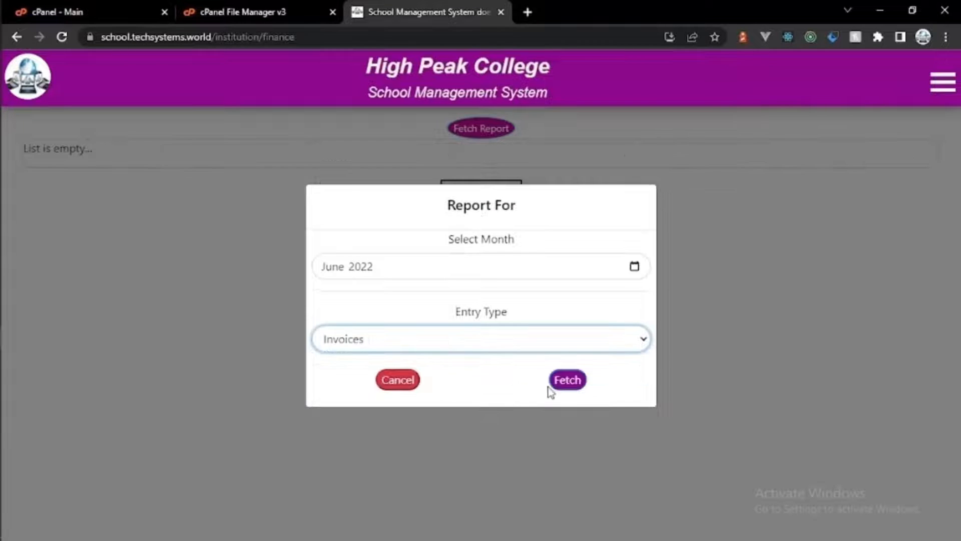
pyautogui.click(550, 385)
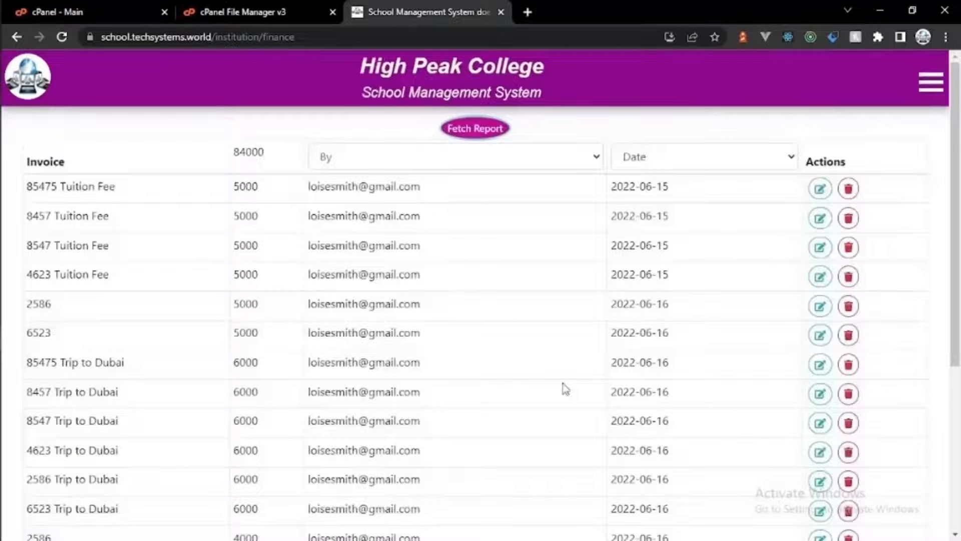
# Step: Review the date and staff filter options on the invoices report
pyautogui.click(927, 89)
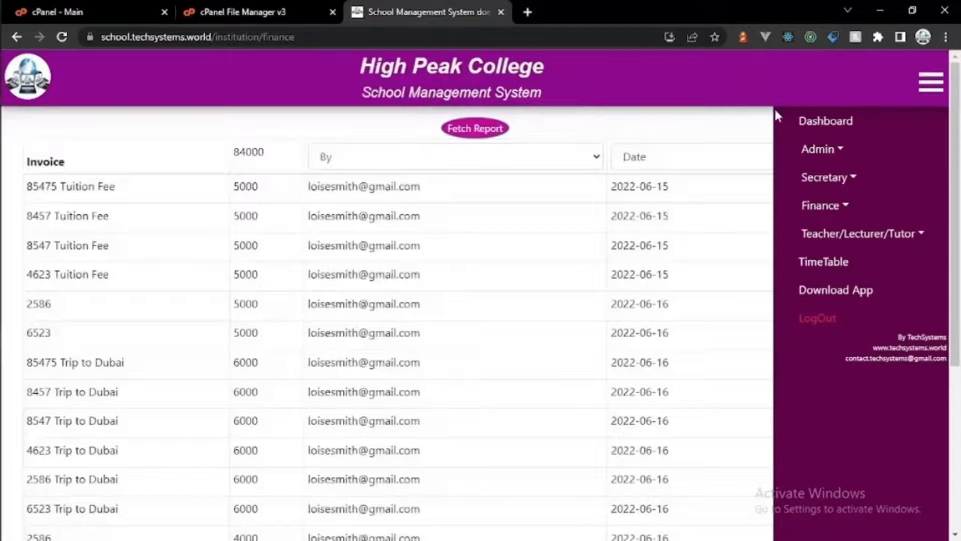
pyautogui.click(920, 89)
pyautogui.click(779, 167)
pyautogui.click(779, 167)
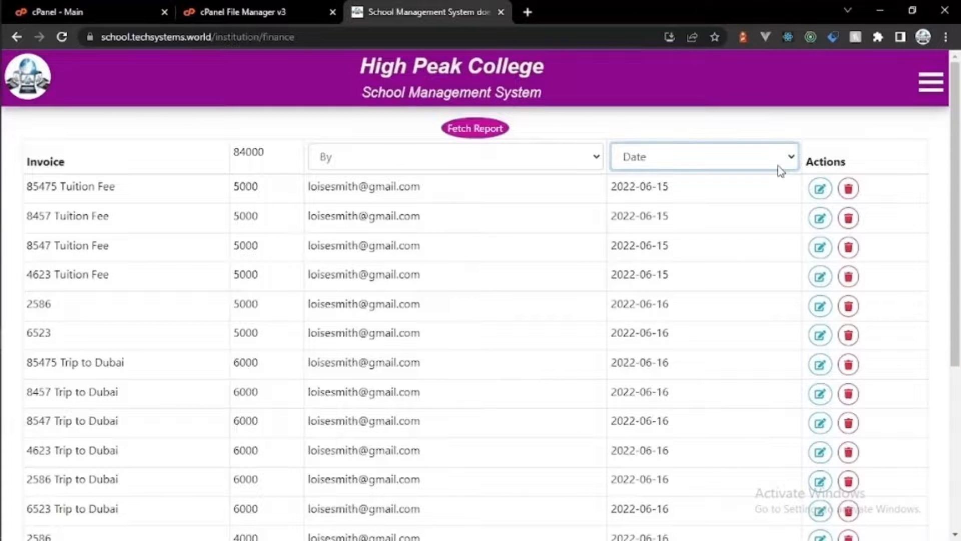
pyautogui.click(586, 169)
pyautogui.click(586, 169)
# Step: Fetch the June 2022 Payments report
pyautogui.click(930, 84)
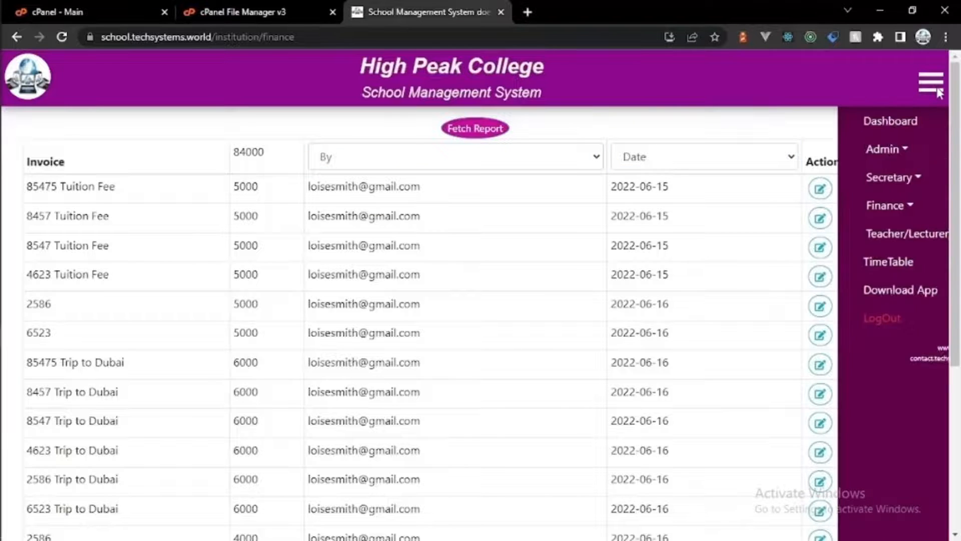
pyautogui.click(835, 147)
pyautogui.click(835, 148)
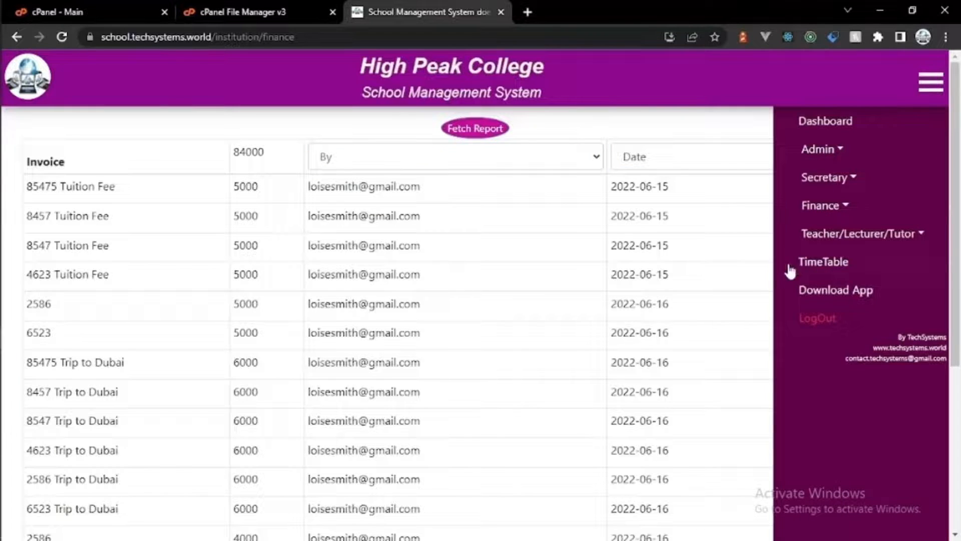
pyautogui.click(486, 132)
pyautogui.click(493, 342)
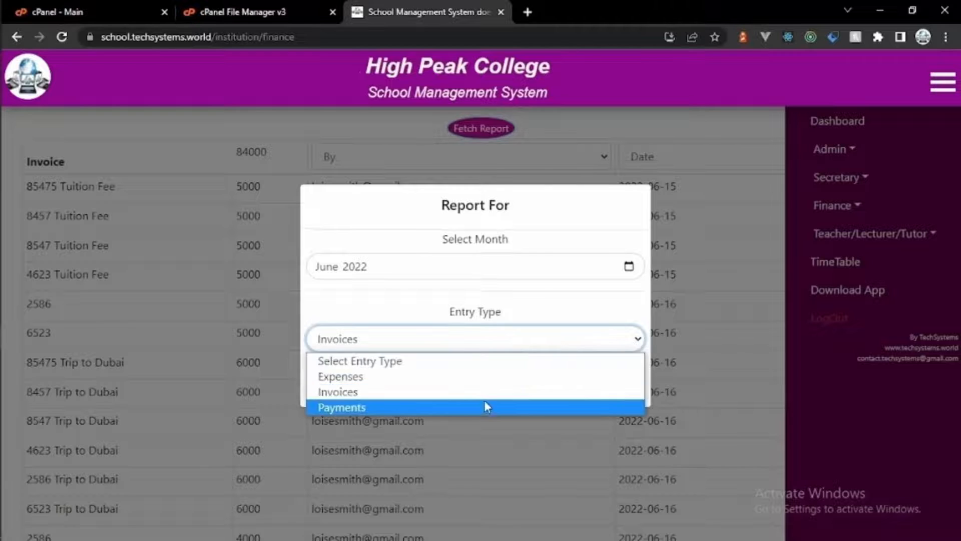
pyautogui.click(484, 402)
pyautogui.click(562, 381)
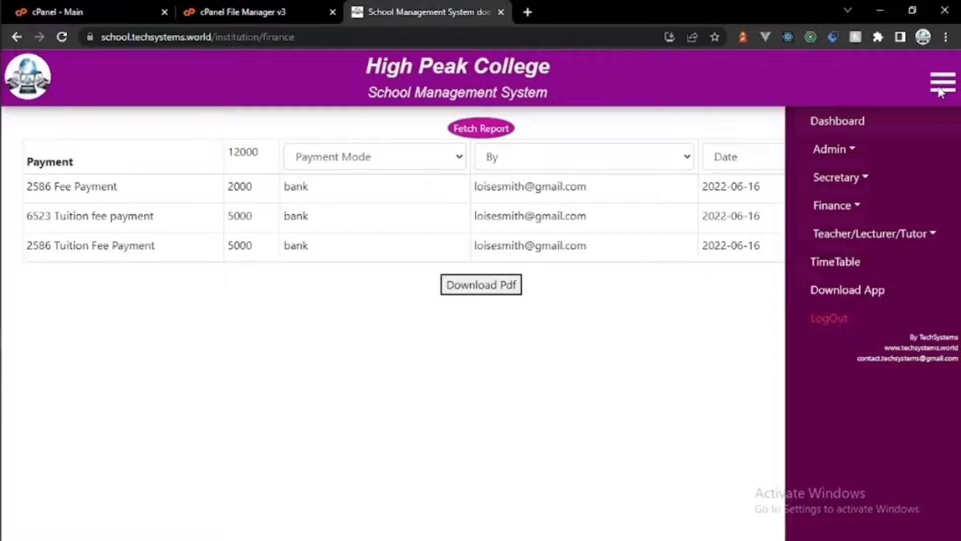
# Step: Review the date and staff filters, then the subject, period, level and faculty filters
pyautogui.click(782, 167)
pyautogui.click(648, 163)
pyautogui.click(561, 167)
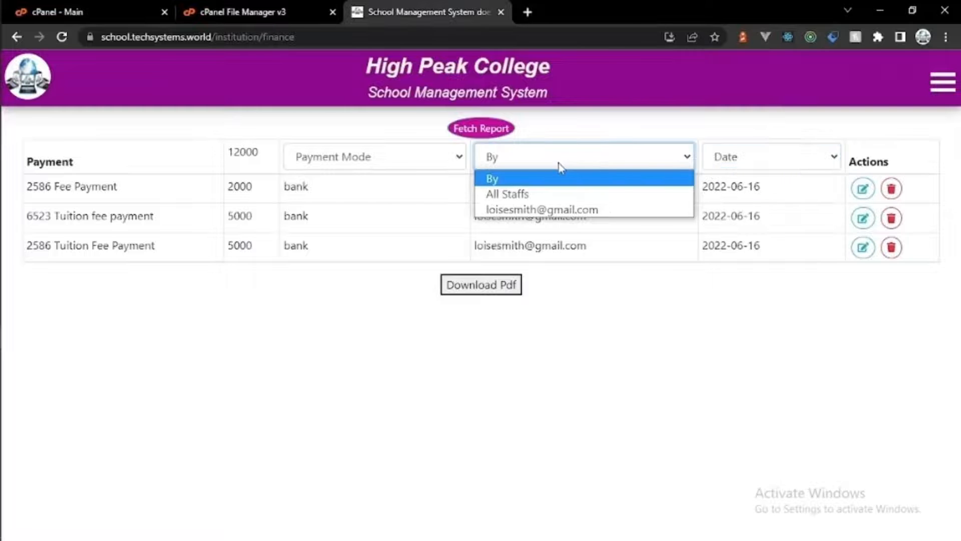
pyautogui.click(451, 167)
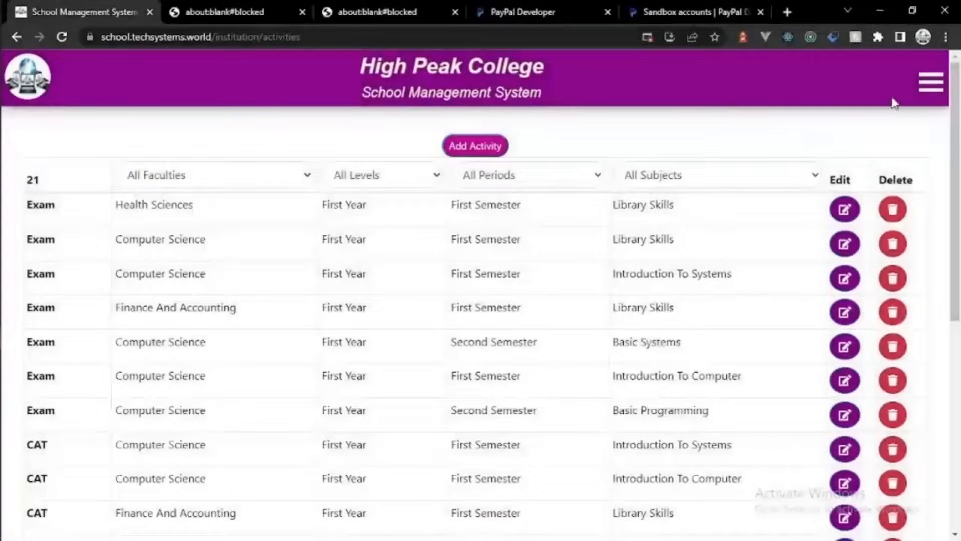
pyautogui.click(794, 175)
pyautogui.click(589, 179)
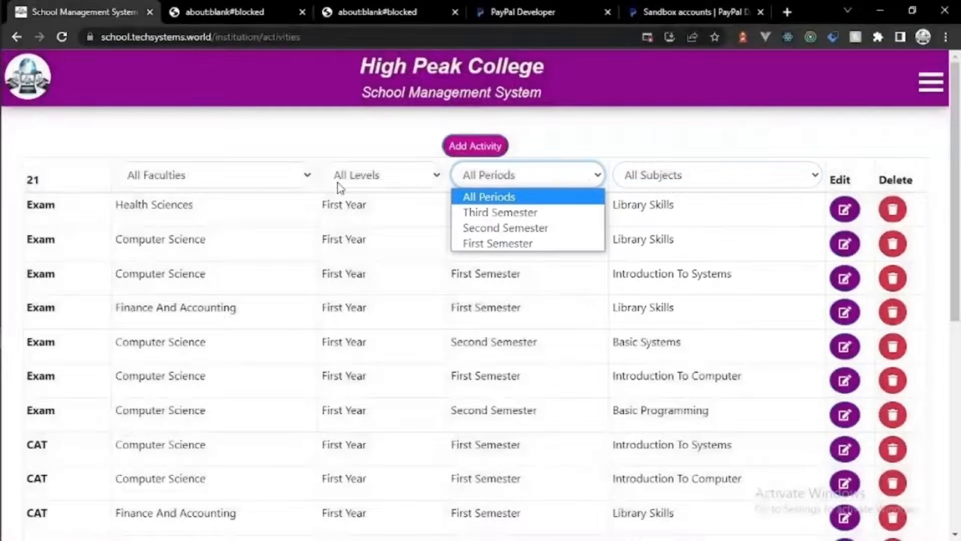
pyautogui.click(338, 184)
pyautogui.click(273, 186)
# Step: Navigate through the Admin and Secretary menu sections to the timetable page
pyautogui.click(932, 81)
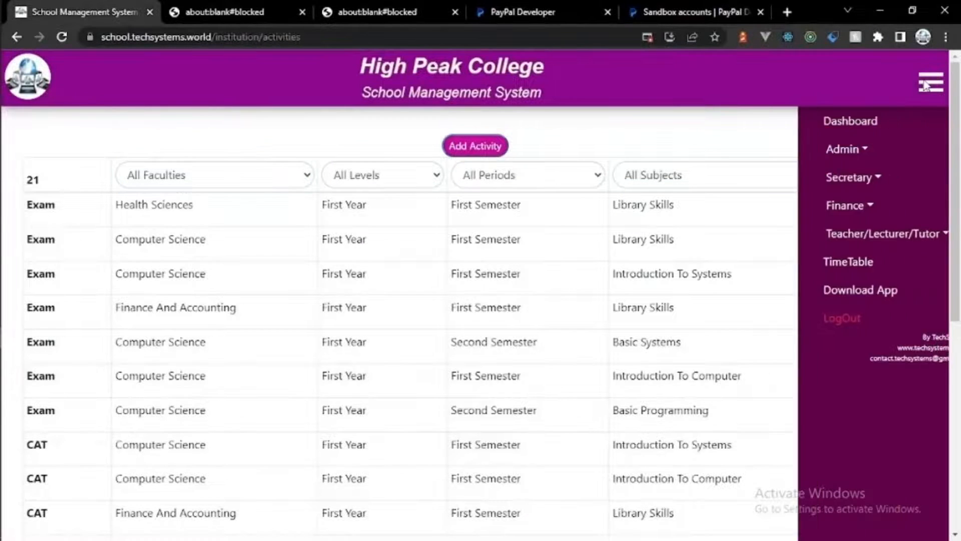
pyautogui.click(818, 148)
pyautogui.click(824, 177)
pyautogui.click(829, 263)
pyautogui.click(828, 263)
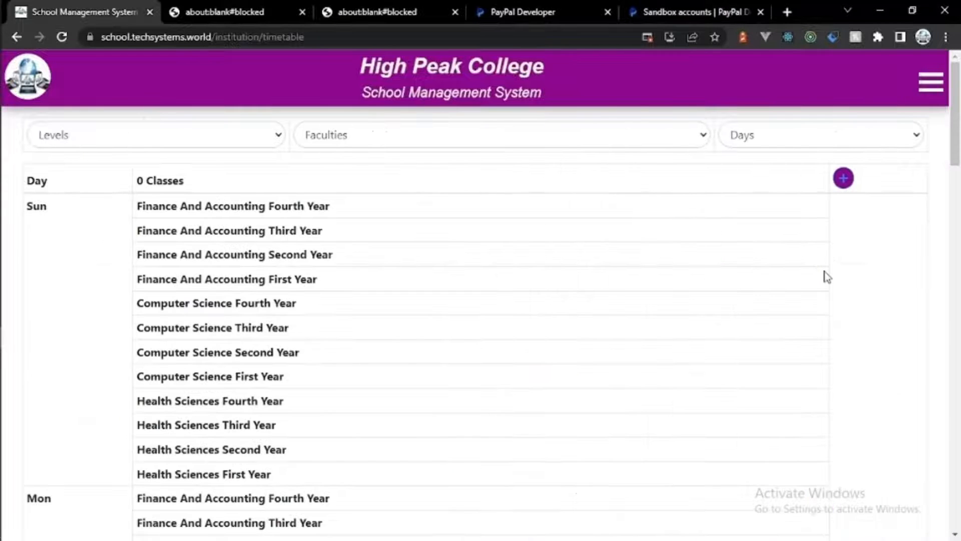
# Step: Add an 08:30-09:30 time interval to the timetable
pyautogui.doubleClick(227, 149)
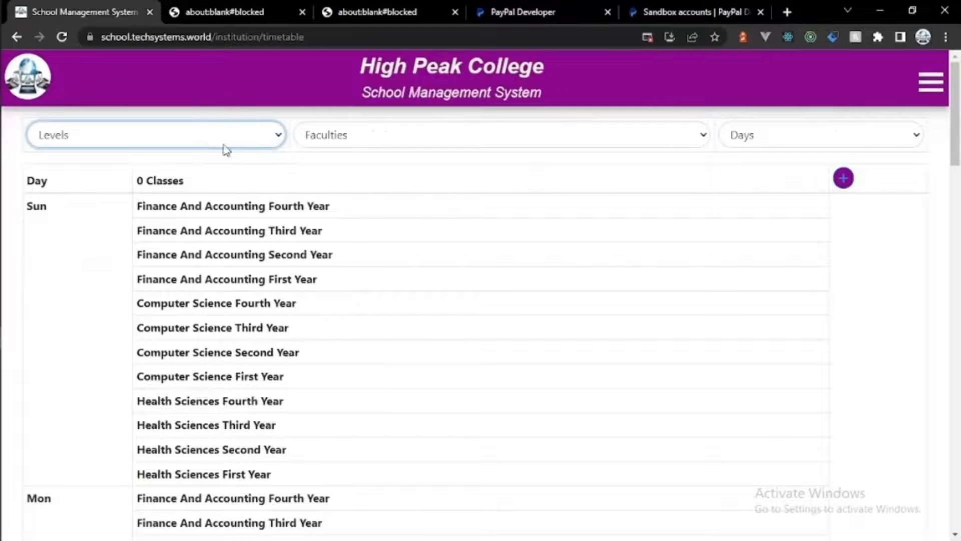
pyautogui.click(844, 176)
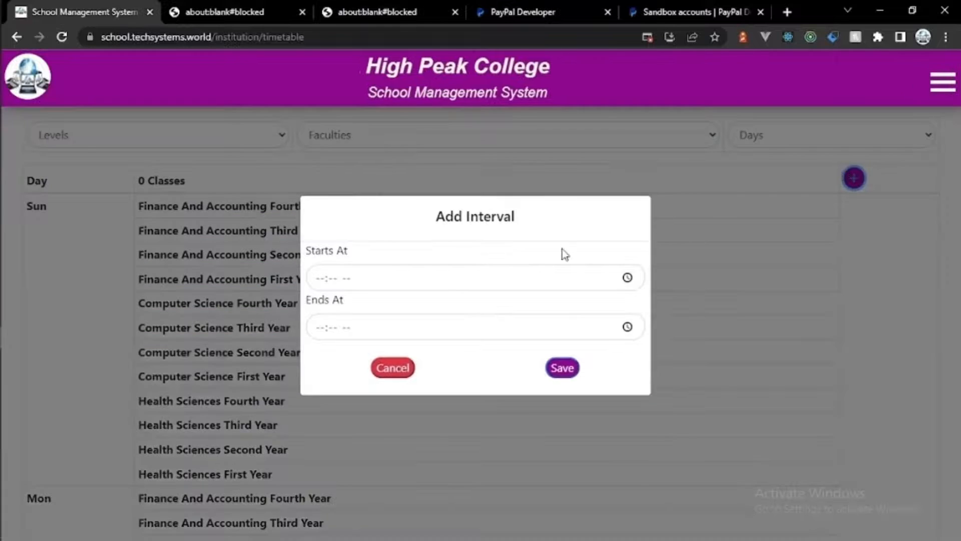
pyautogui.click(627, 278)
pyautogui.click(335, 318)
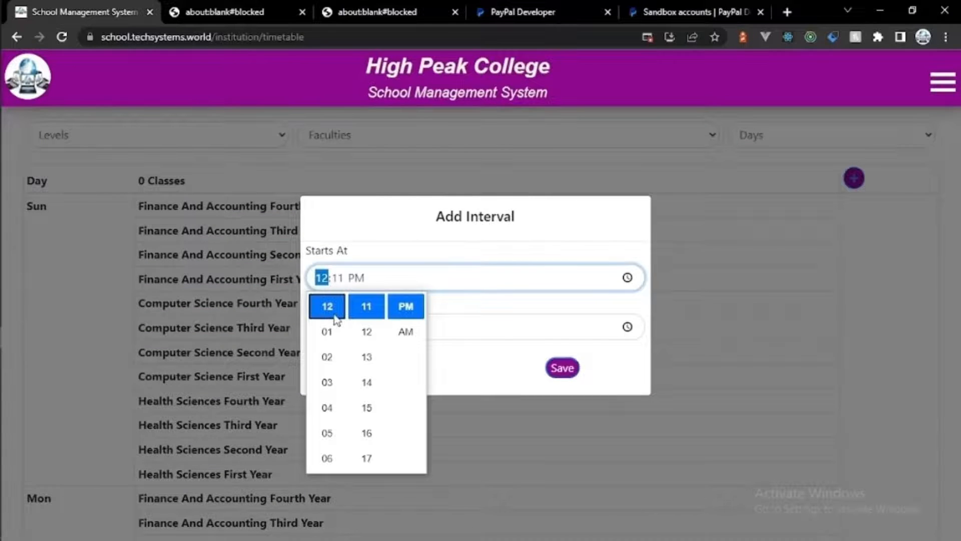
pyautogui.click(325, 285)
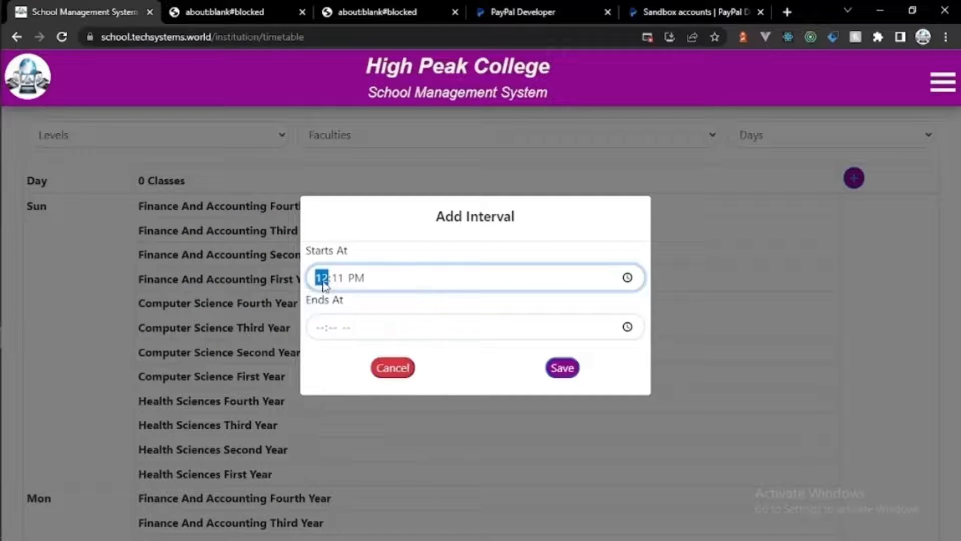
pyautogui.write('08:30 AM')
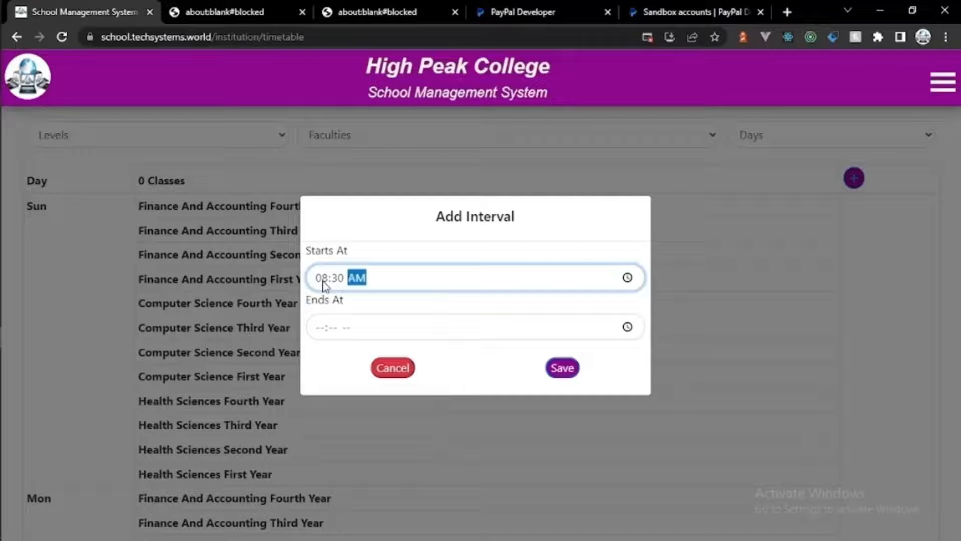
pyautogui.click(323, 327)
pyautogui.write('08')
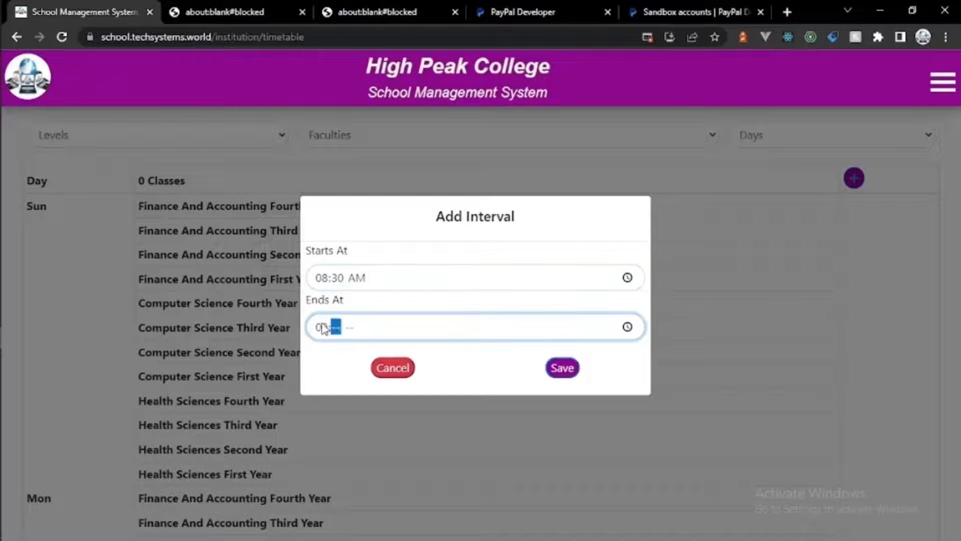
pyautogui.write('30a')
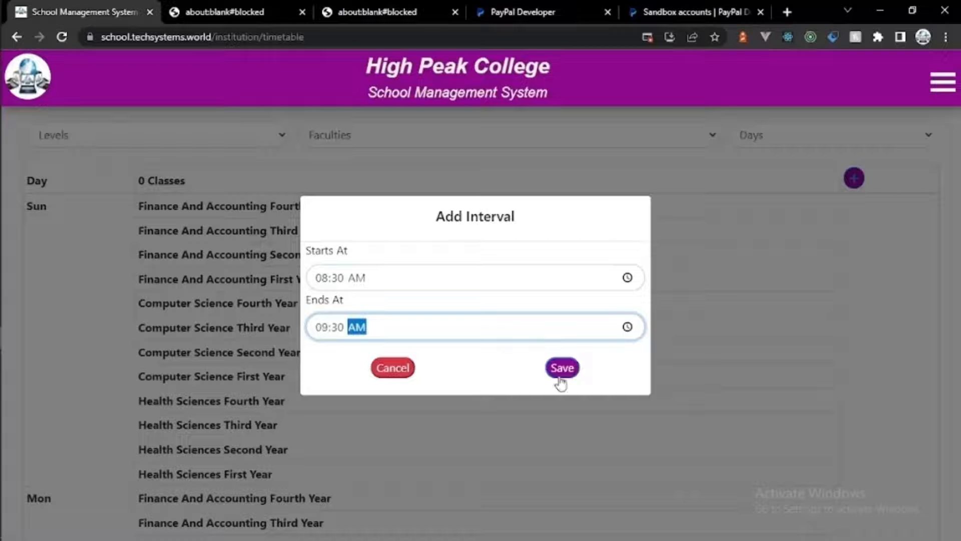
pyautogui.click(565, 373)
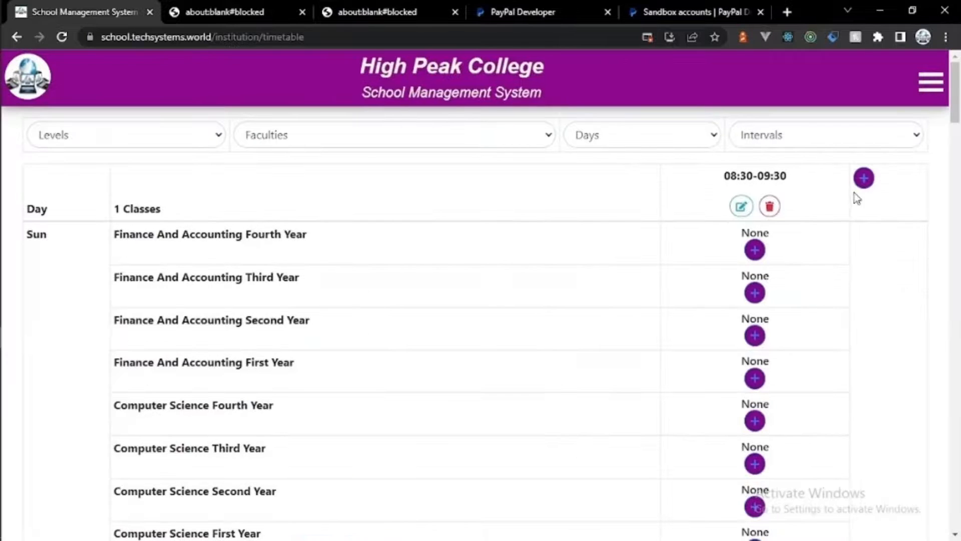
# Step: Add a 09:30-10:30 time interval
pyautogui.click(863, 179)
pyautogui.click(326, 282)
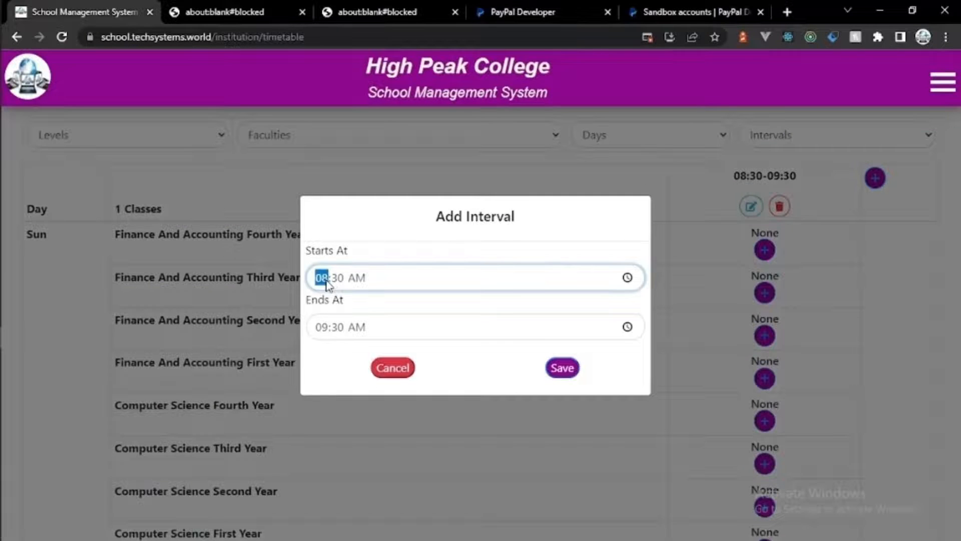
pyautogui.write('09')
pyautogui.click(323, 327)
pyautogui.write('10')
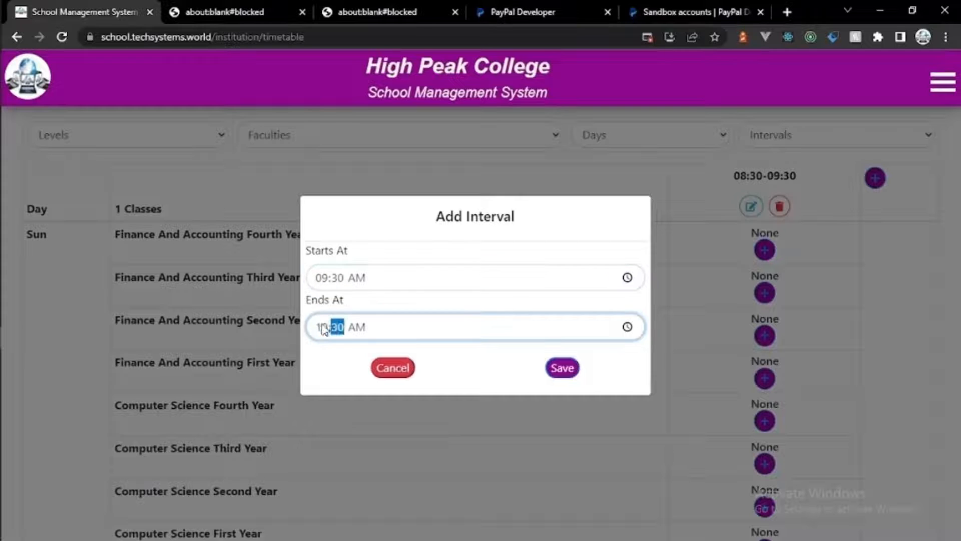
pyautogui.click(562, 368)
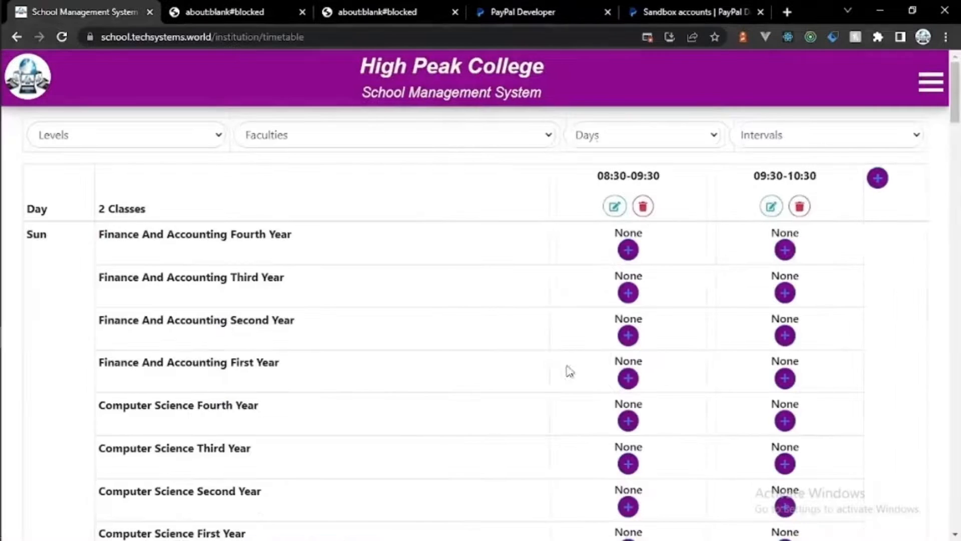
# Step: Add an 11:00-12:00 time interval
pyautogui.click(879, 186)
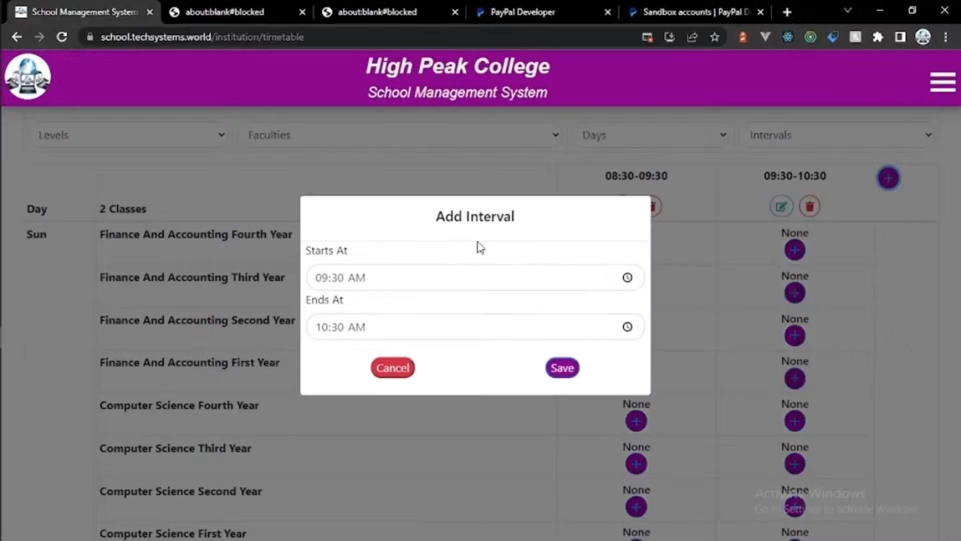
pyautogui.click(321, 278)
pyautogui.write('10')
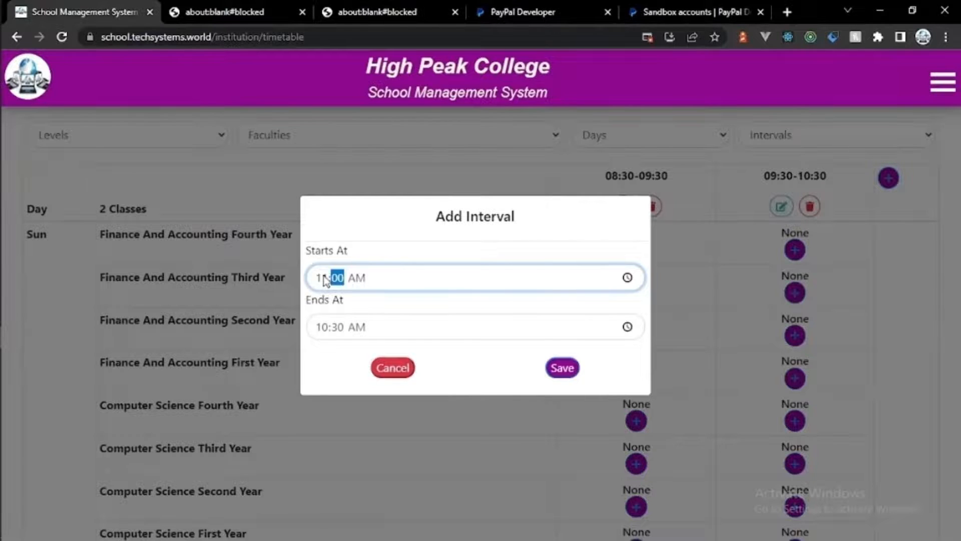
pyautogui.click(330, 328)
pyautogui.write('1200')
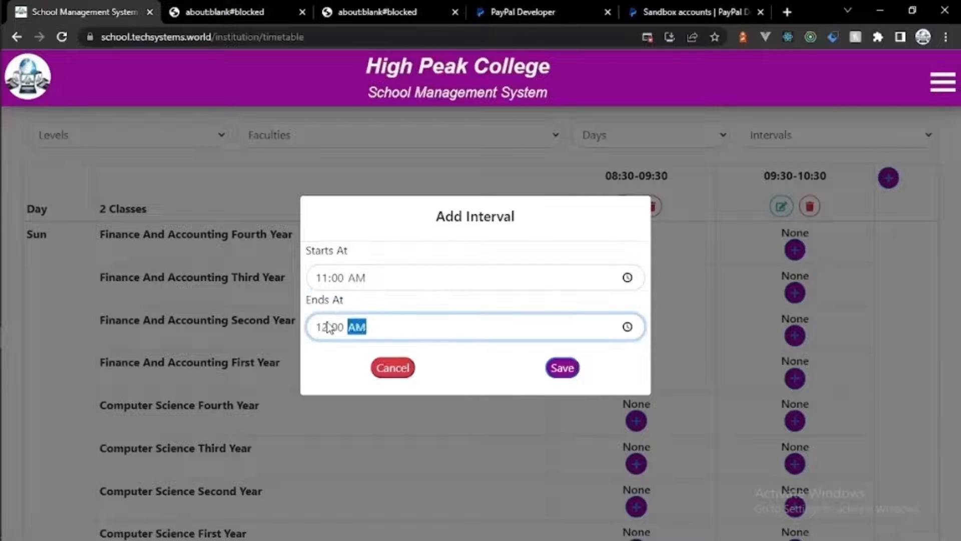
pyautogui.click(562, 369)
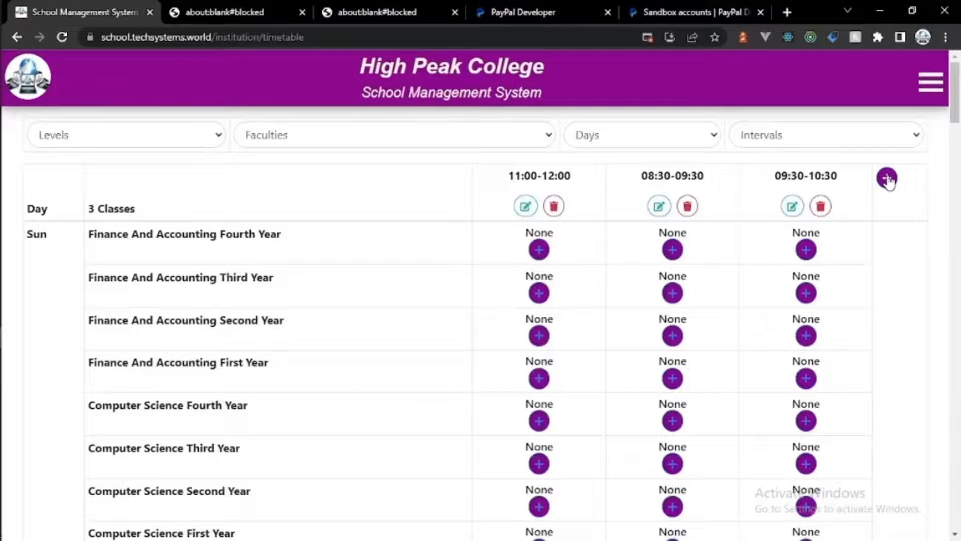
# Step: Add a new interval starting at 12 and ending at 01, and save it
pyautogui.click(887, 179)
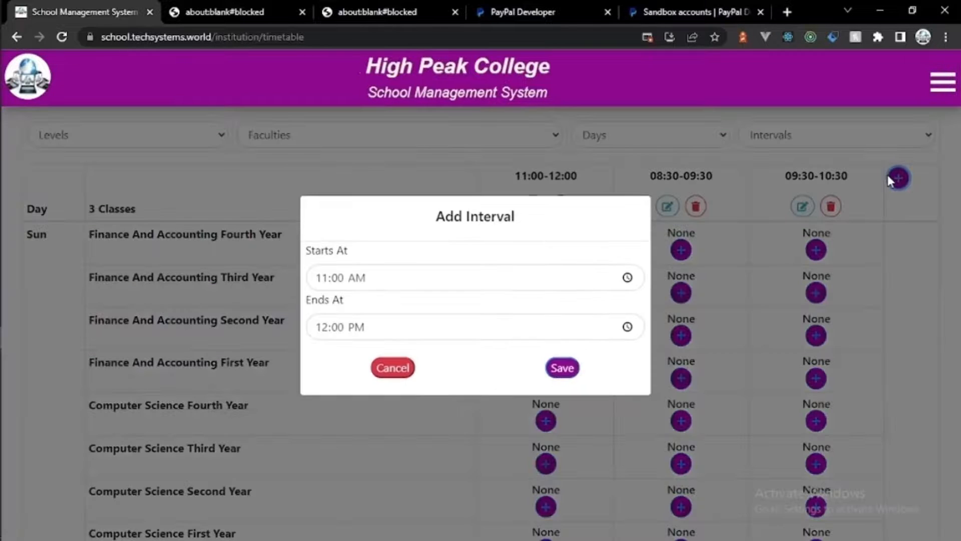
pyautogui.click(322, 277)
pyautogui.write('12')
pyautogui.click(322, 328)
pyautogui.write('01')
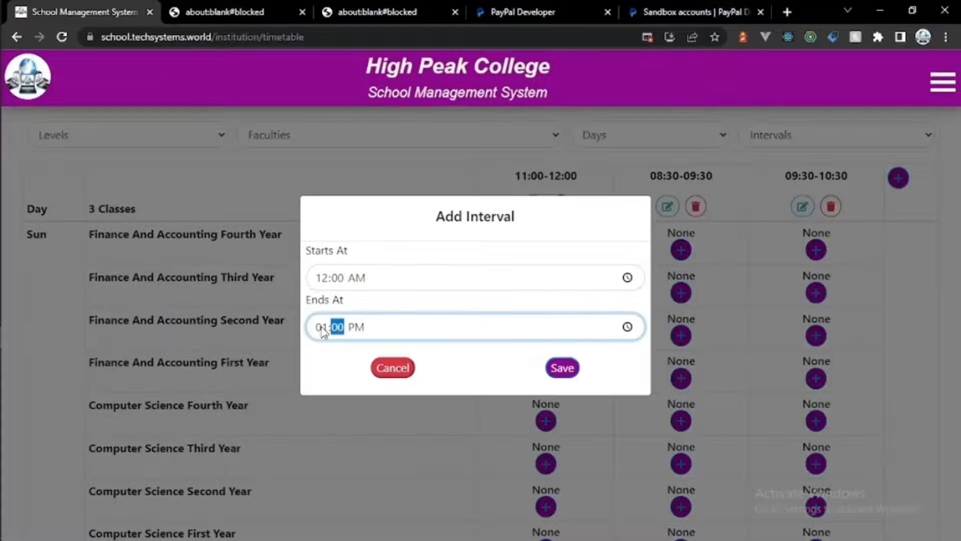
pyautogui.click(323, 328)
pyautogui.write('01')
pyautogui.click(562, 369)
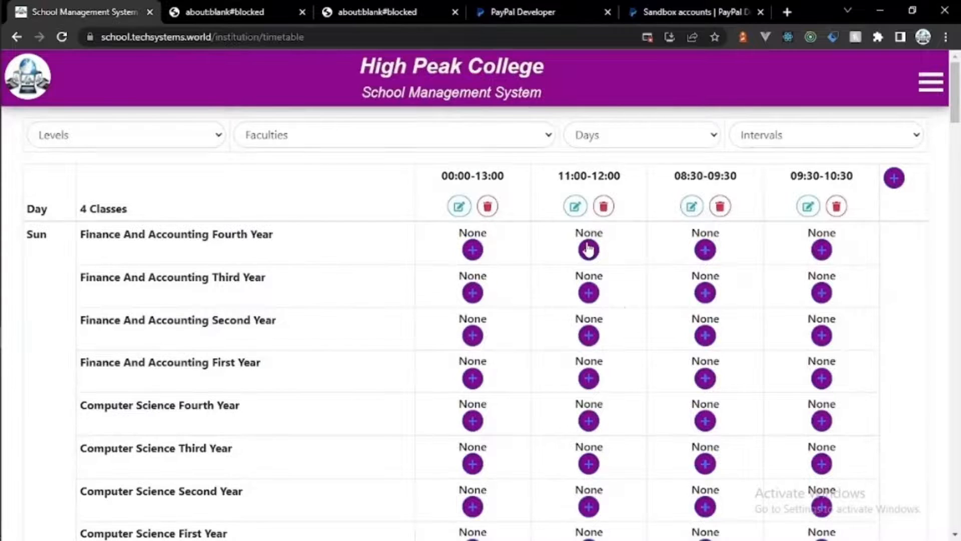
# Step: Edit the new interval's start from AM to PM so it reads 12:00-13:00
pyautogui.click(458, 208)
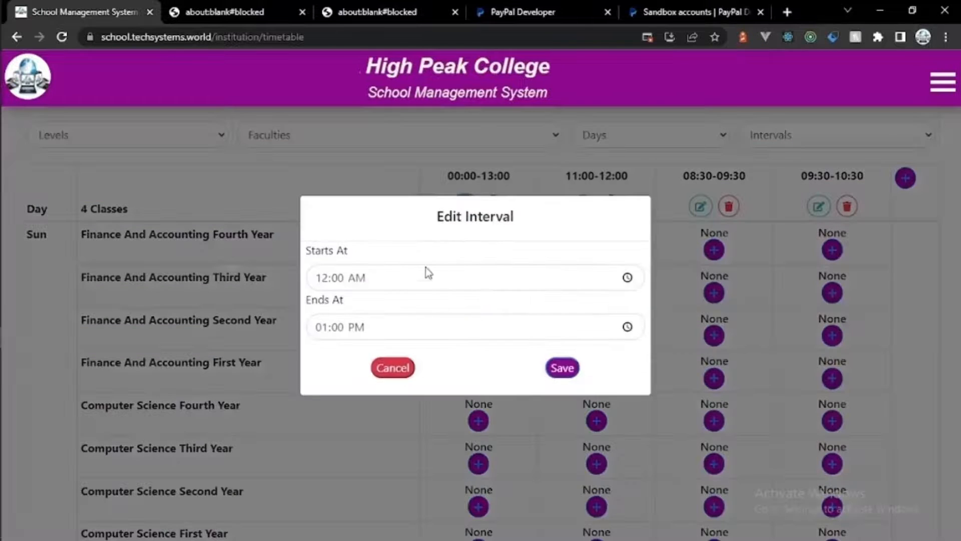
pyautogui.click(355, 281)
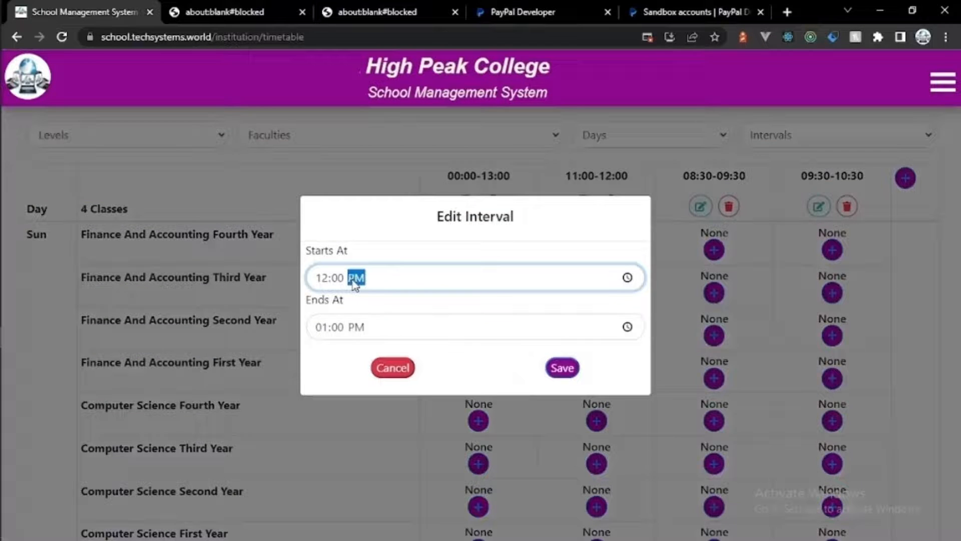
pyautogui.click(561, 368)
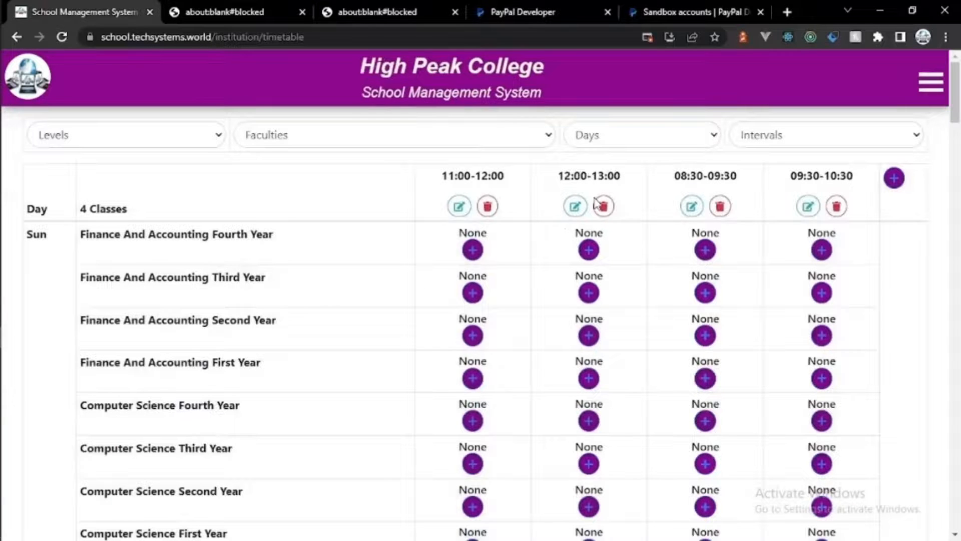
# Step: Add a 14:00–15:00 (02:00 PM–03:00 PM) interval to the timetable
pyautogui.click(894, 179)
pyautogui.click(323, 279)
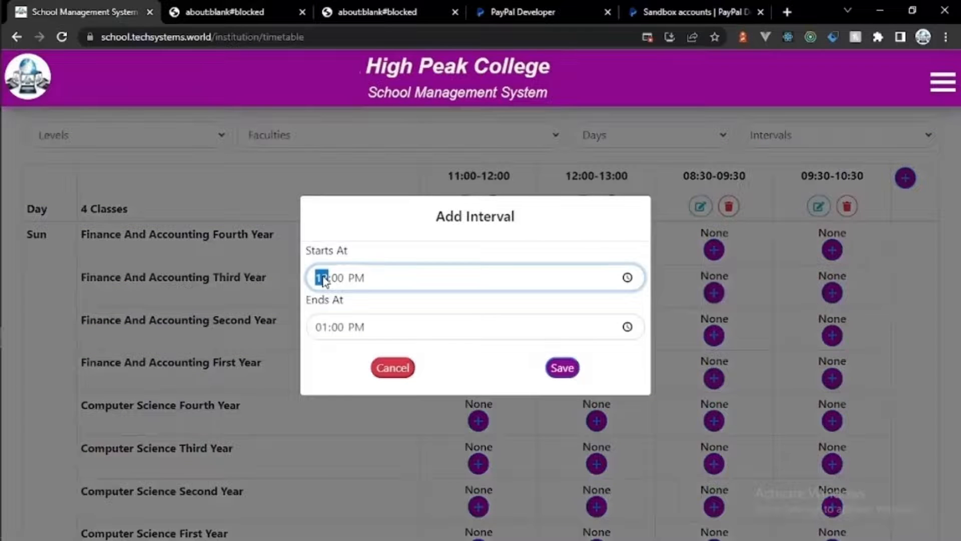
pyautogui.write('0')
pyautogui.click(327, 331)
pyautogui.write('03')
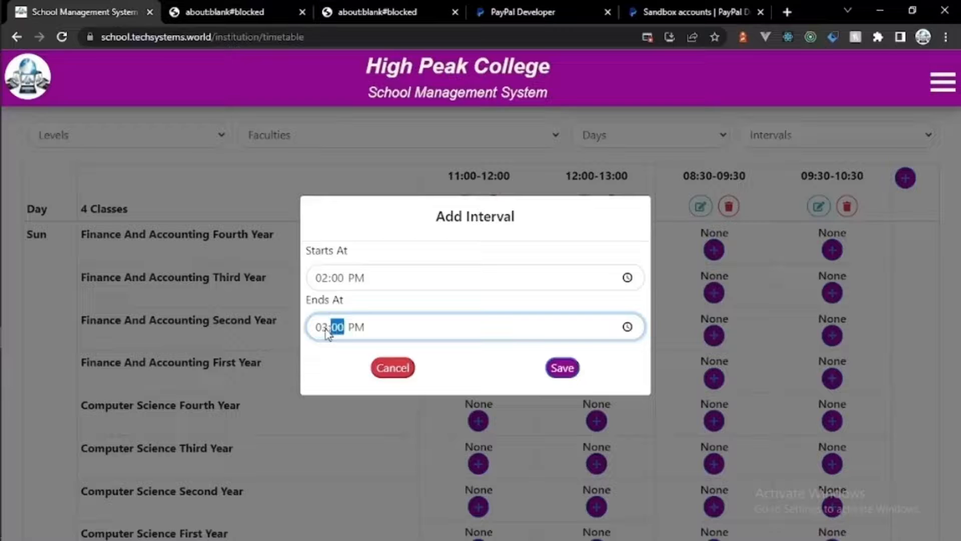
pyautogui.click(556, 368)
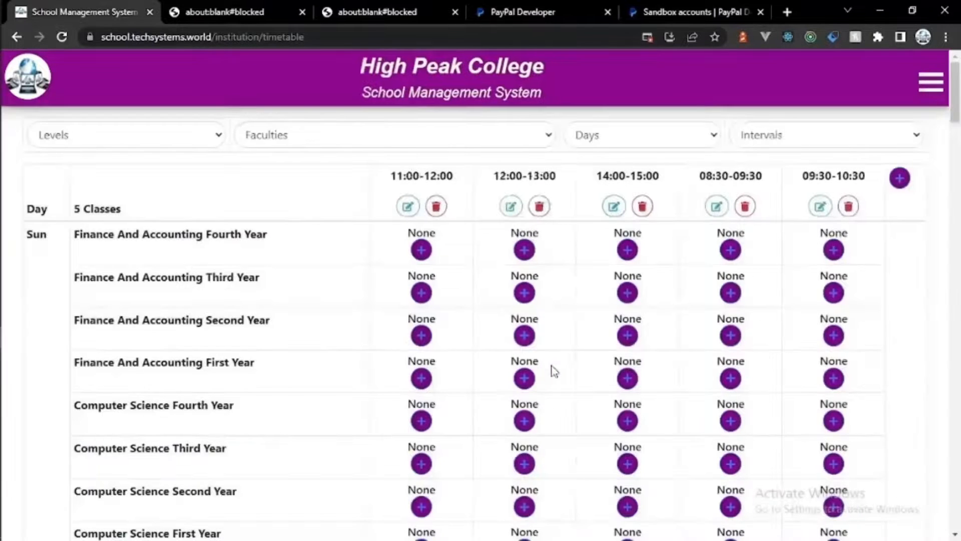
# Step: Add a 15:00–16:00 (03:00 PM–04:00 PM) interval to the timetable
pyautogui.click(905, 180)
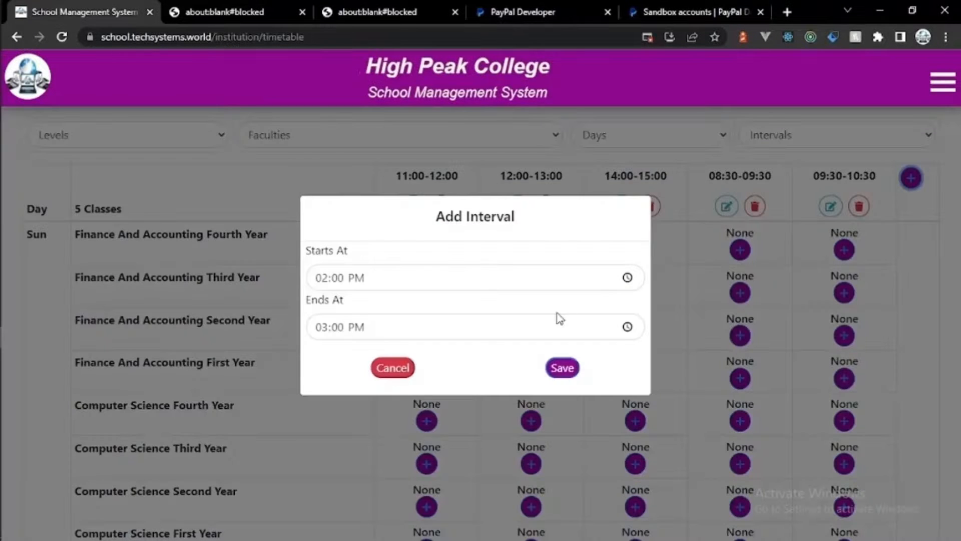
pyautogui.click(320, 279)
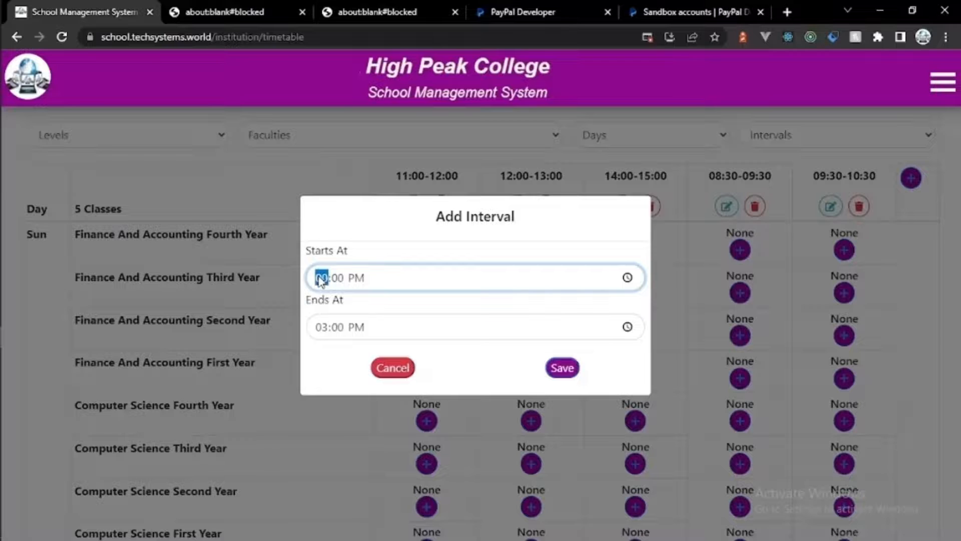
pyautogui.write('3')
pyautogui.click(322, 326)
pyautogui.write('3')
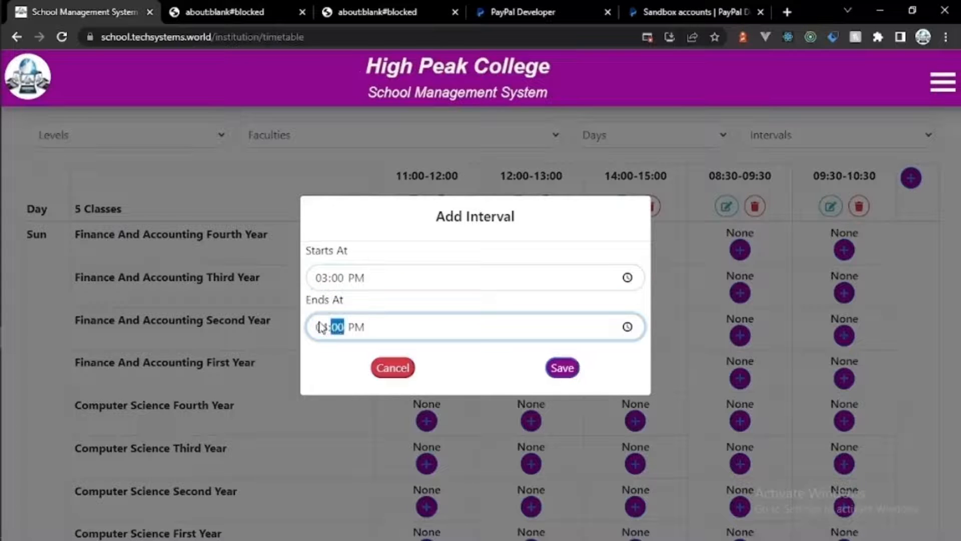
pyautogui.click(548, 366)
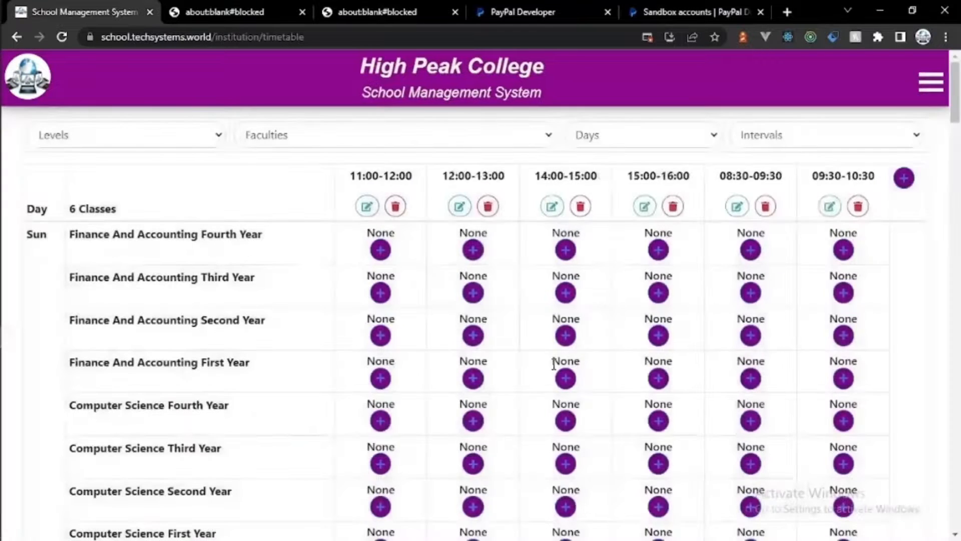
# Step: Filter the timetable to Monday and look through the interval, faculty and level filter lists
pyautogui.click(704, 144)
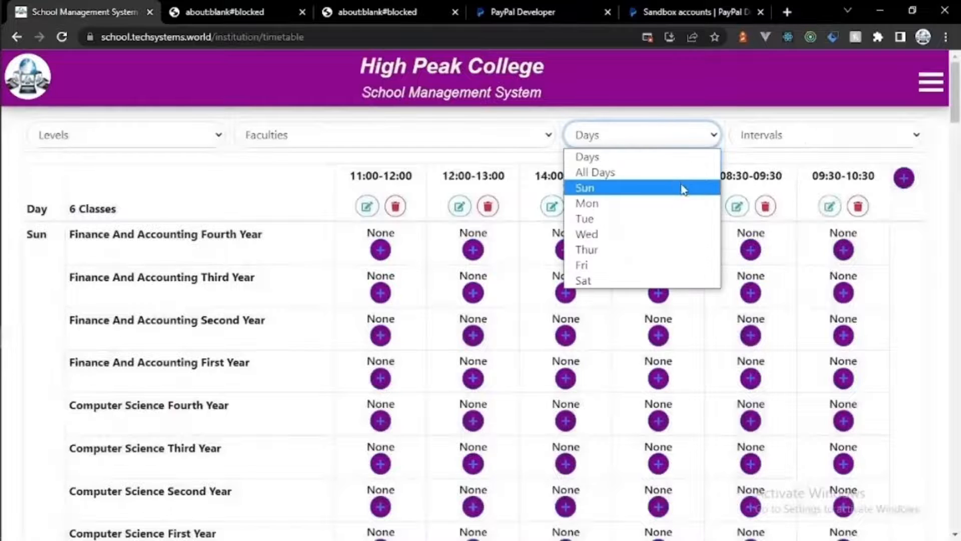
pyautogui.click(676, 199)
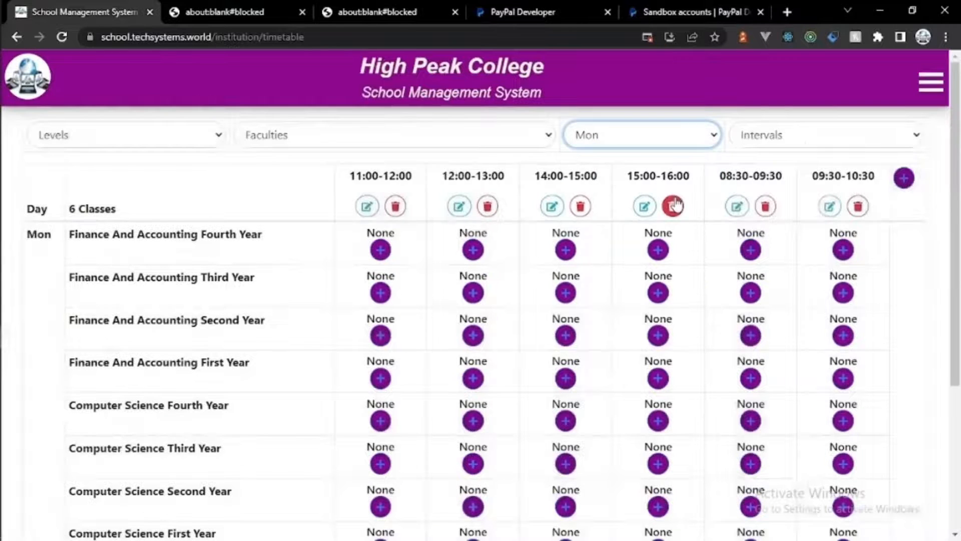
pyautogui.click(769, 143)
pyautogui.click(769, 143)
pyautogui.click(461, 139)
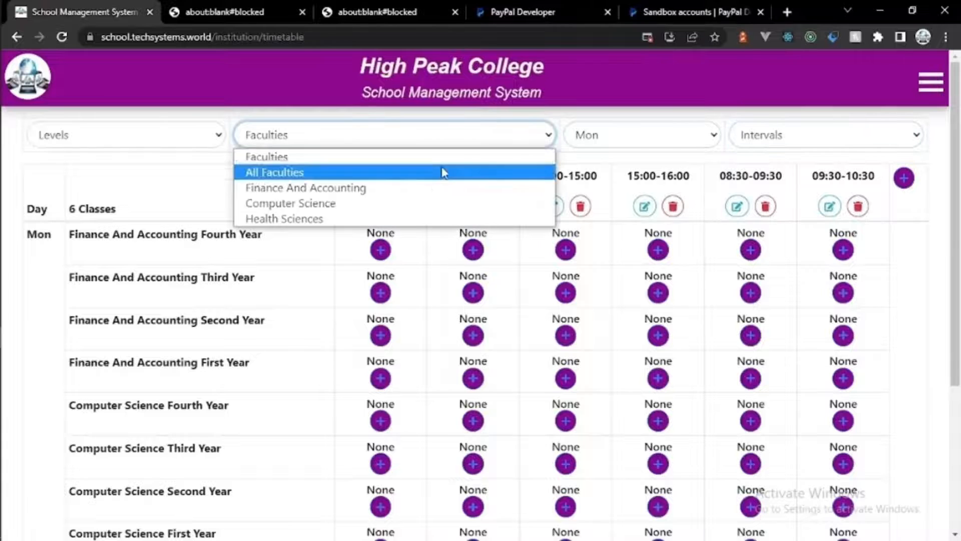
pyautogui.click(441, 145)
pyautogui.click(216, 131)
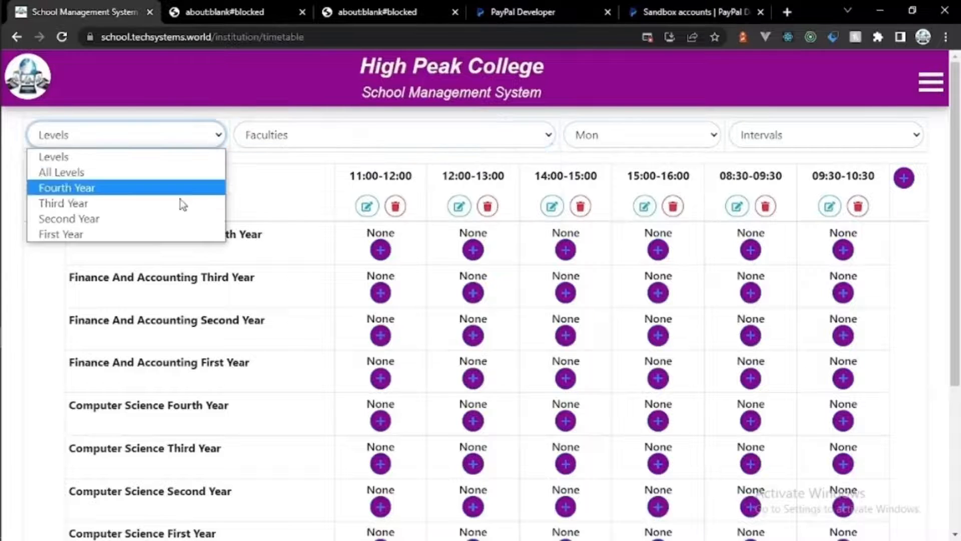
pyautogui.click(188, 142)
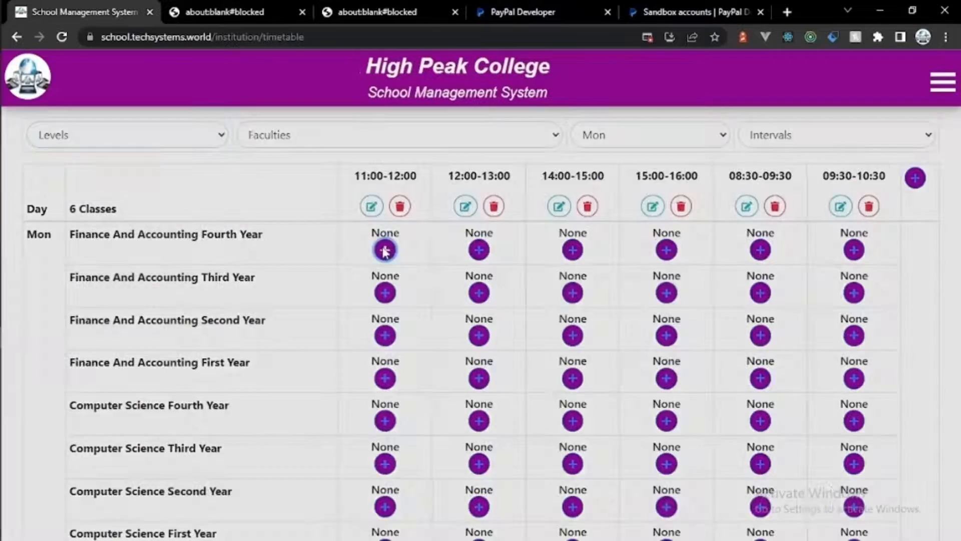
# Step: Try a First Semester lesson for Finance And Accounting Fourth Year 11:00–12:00, cancel, then show All Days
pyautogui.click(381, 250)
pyautogui.click(386, 183)
pyautogui.click(379, 250)
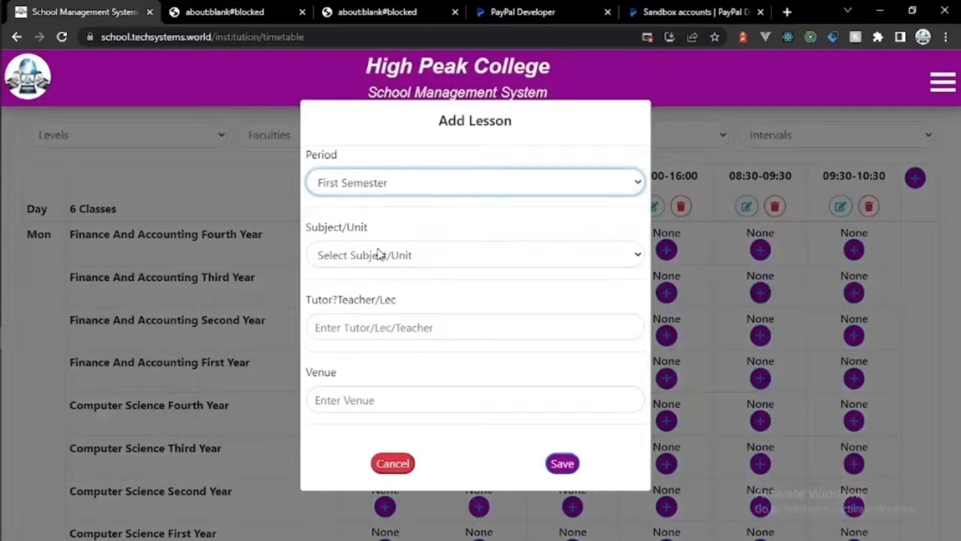
pyautogui.click(378, 253)
pyautogui.click(378, 253)
pyautogui.click(398, 190)
pyautogui.click(392, 463)
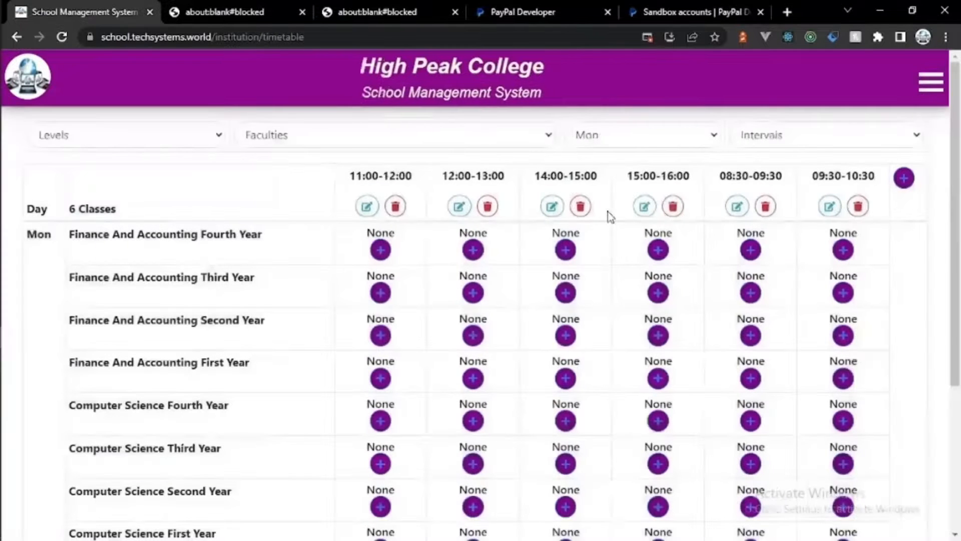
pyautogui.click(633, 138)
pyautogui.click(629, 168)
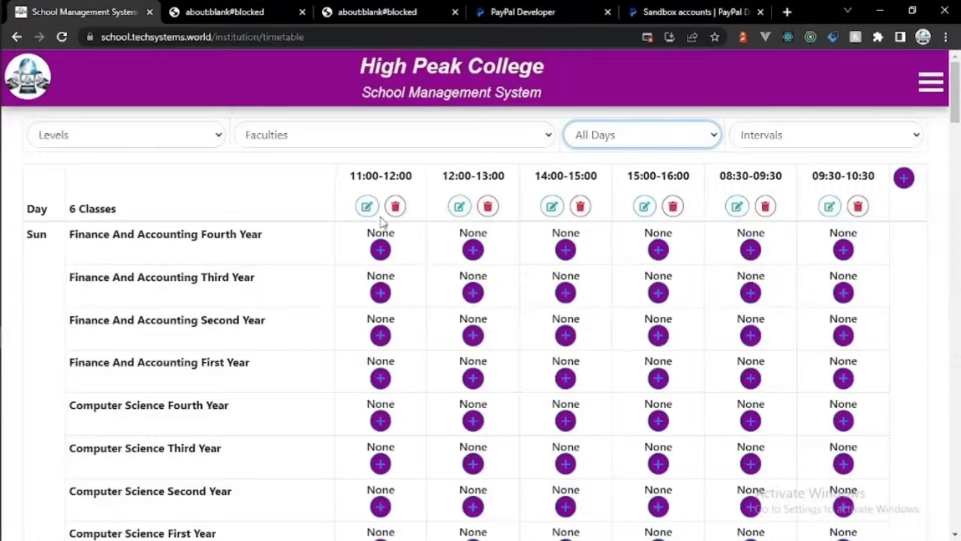
# Step: Start a lesson in the first Sunday slot, set its period to Second Semester, then cancel it
pyautogui.click(380, 250)
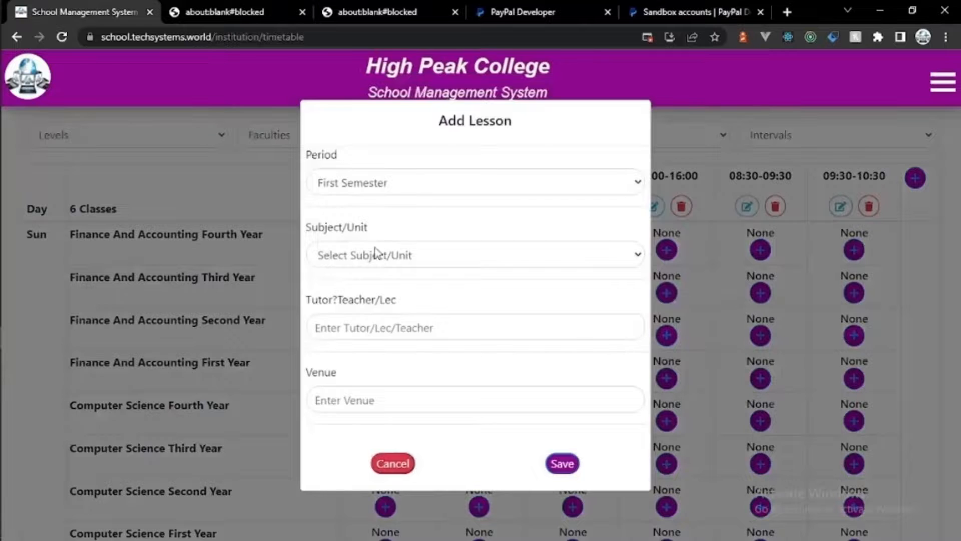
pyautogui.click(375, 249)
pyautogui.click(375, 185)
pyautogui.click(375, 202)
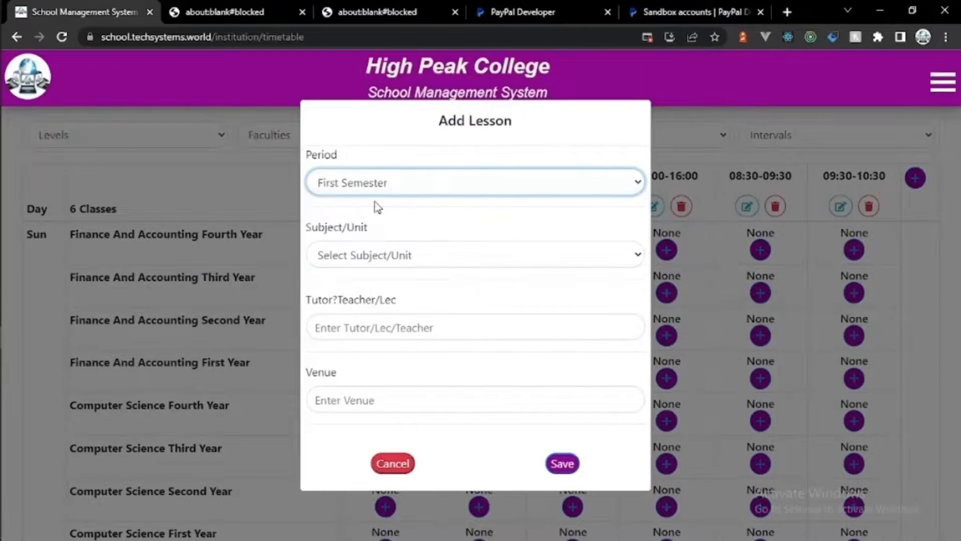
pyautogui.click(360, 254)
pyautogui.click(361, 246)
pyautogui.click(370, 189)
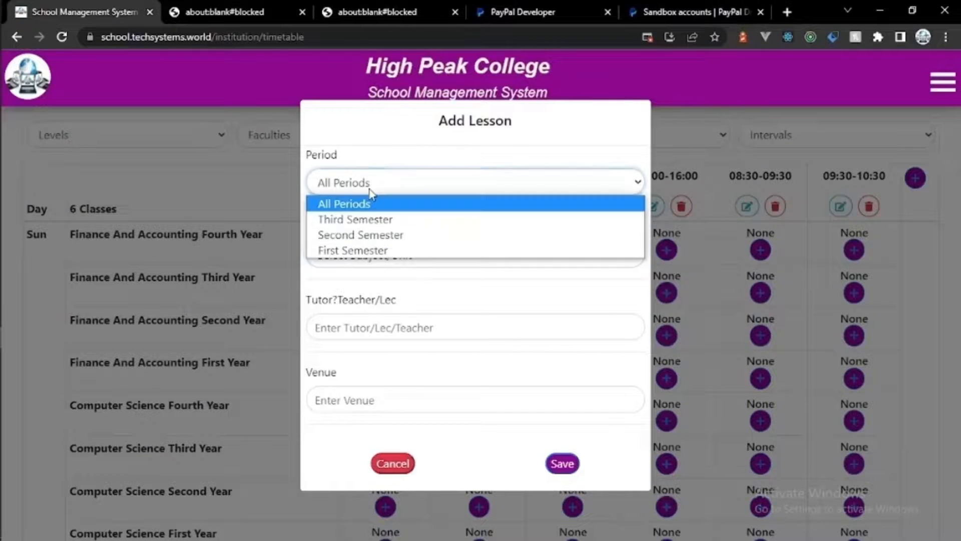
pyautogui.click(369, 190)
pyautogui.click(369, 190)
pyautogui.click(369, 190)
pyautogui.click(370, 190)
pyautogui.click(368, 235)
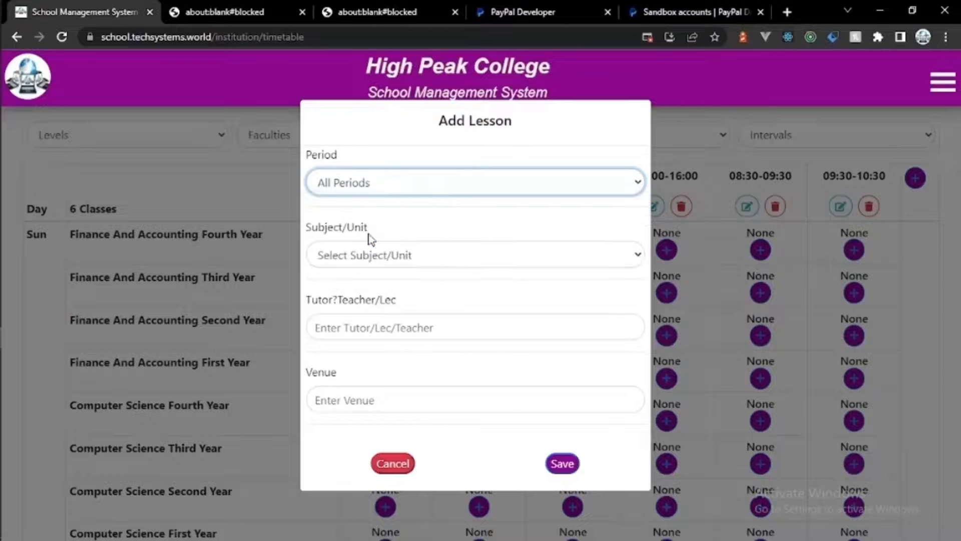
pyautogui.click(370, 256)
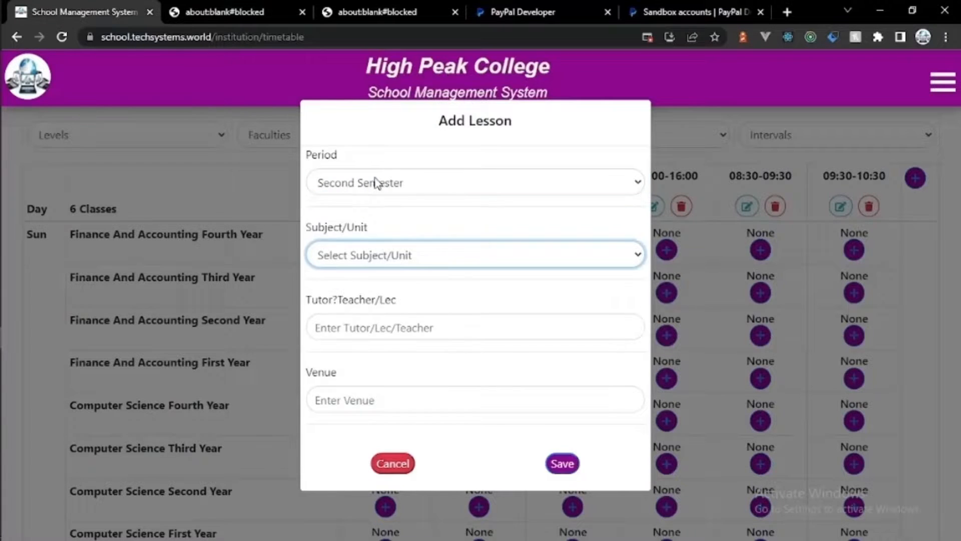
pyautogui.click(385, 462)
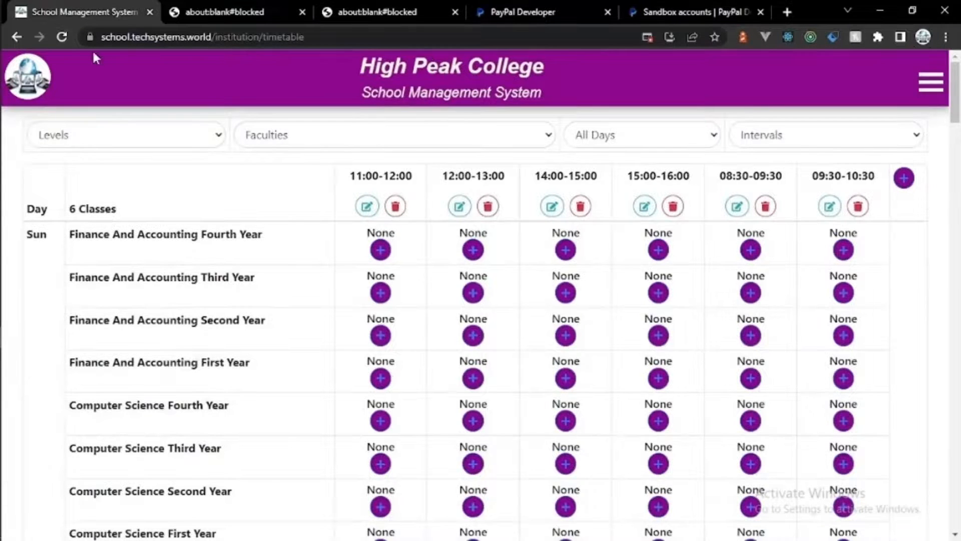
# Step: Reload the timetable page and close the side navigation menu
pyautogui.click(61, 38)
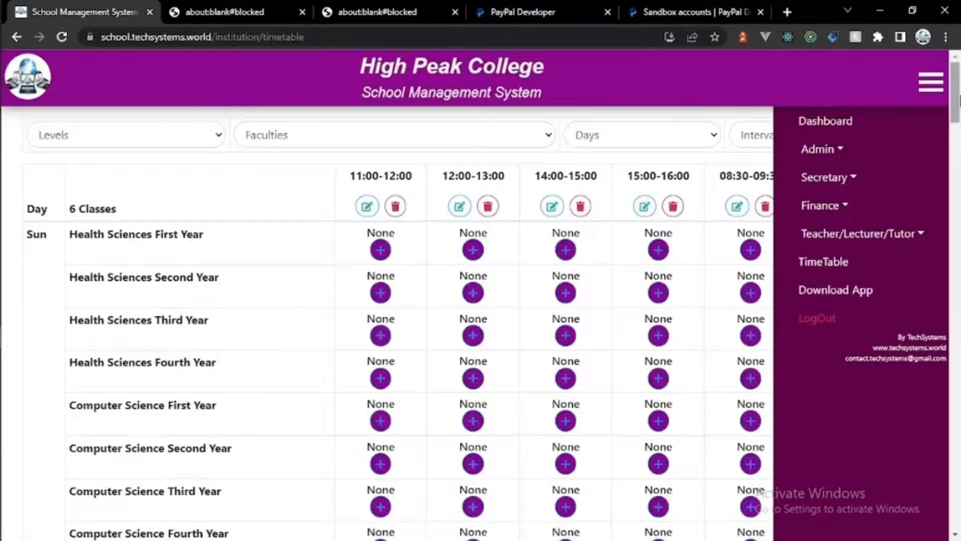
pyautogui.click(931, 83)
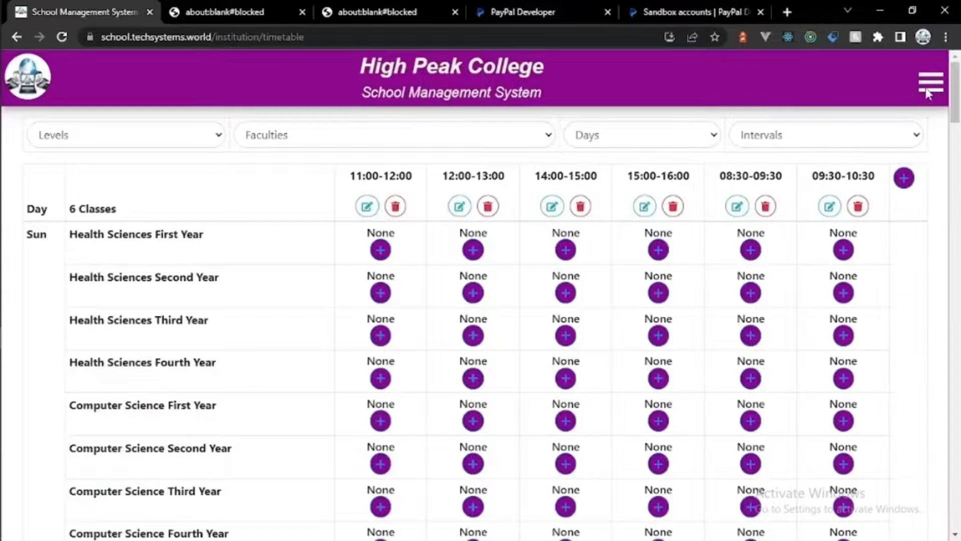
pyautogui.click(380, 250)
# Step: Set the Sunday 11:00–12:00 lesson to First Semester, Library Skills, with a tutor and venue Lh1
pyautogui.click(399, 187)
pyautogui.click(389, 216)
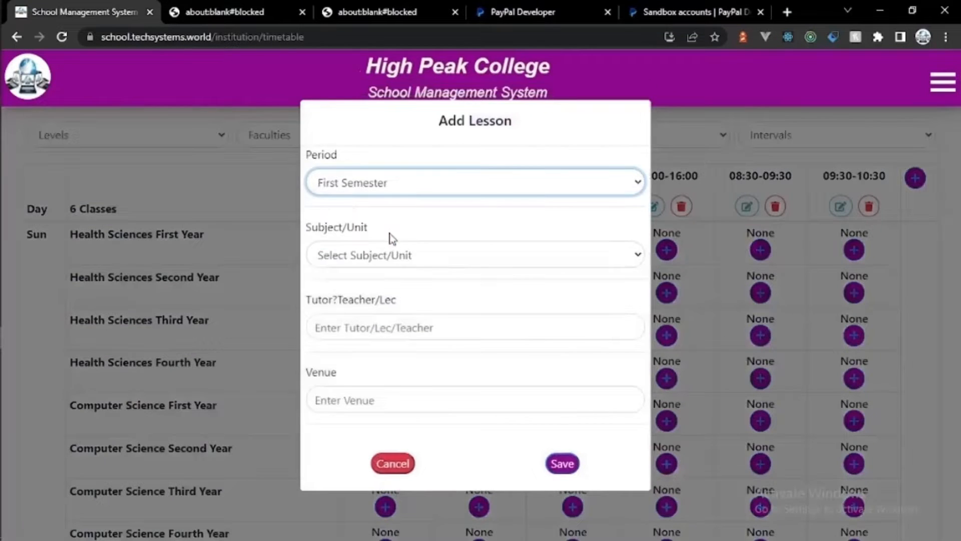
pyautogui.click(389, 246)
pyautogui.click(377, 292)
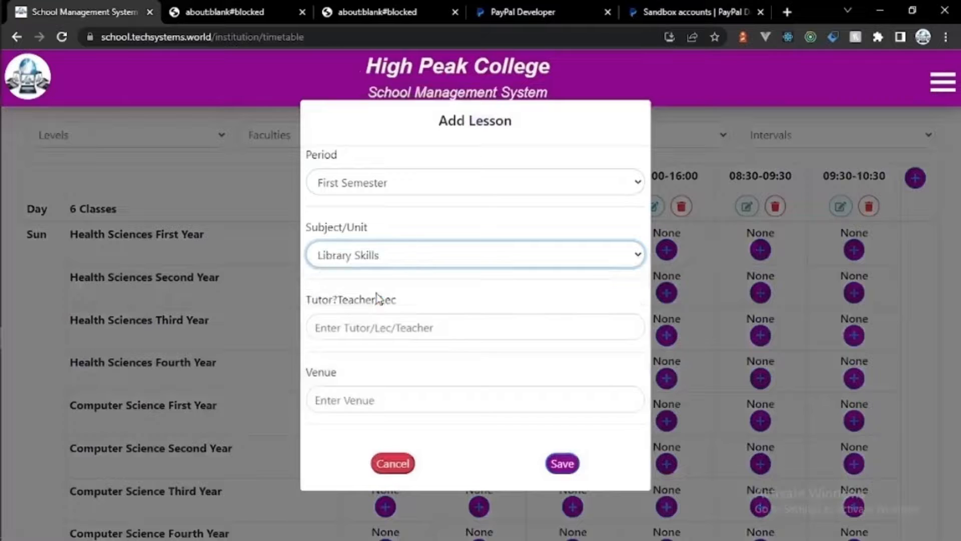
pyautogui.click(379, 327)
pyautogui.write('Lec 1')
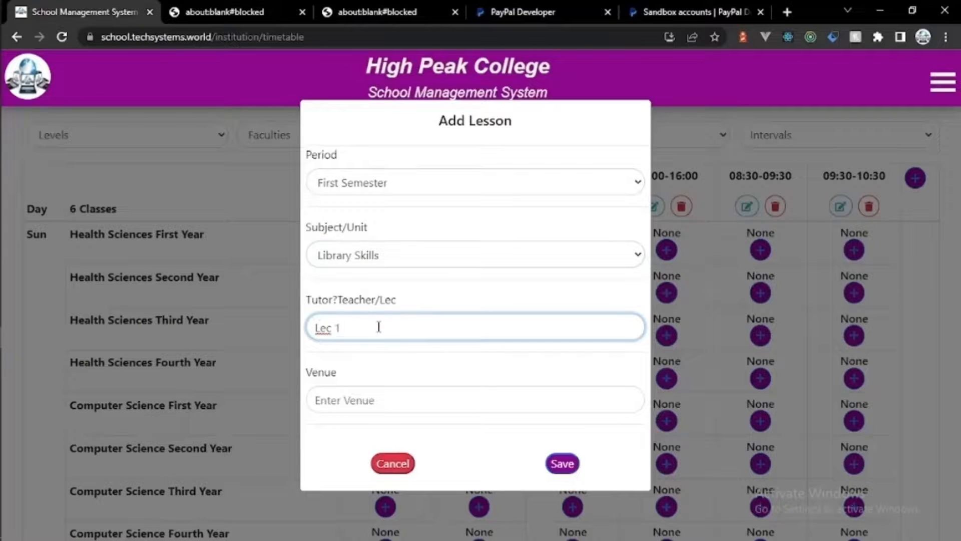
pyautogui.click(365, 400)
pyautogui.write('Lh')
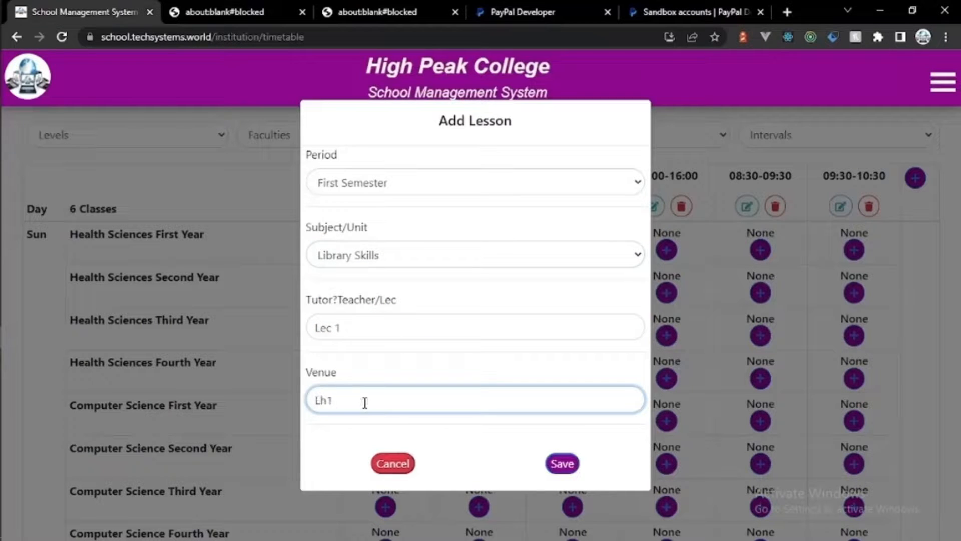
pyautogui.write('1')
# Step: Correct the tutor entry and save the Library Skills lesson
pyautogui.click(357, 329)
pyautogui.press('BackSpace')
pyautogui.press('BackSpace')
pyautogui.press('BackSpace')
pyautogui.press('BackSpace')
pyautogui.press('BackSpace')
pyautogui.write('Dr John')
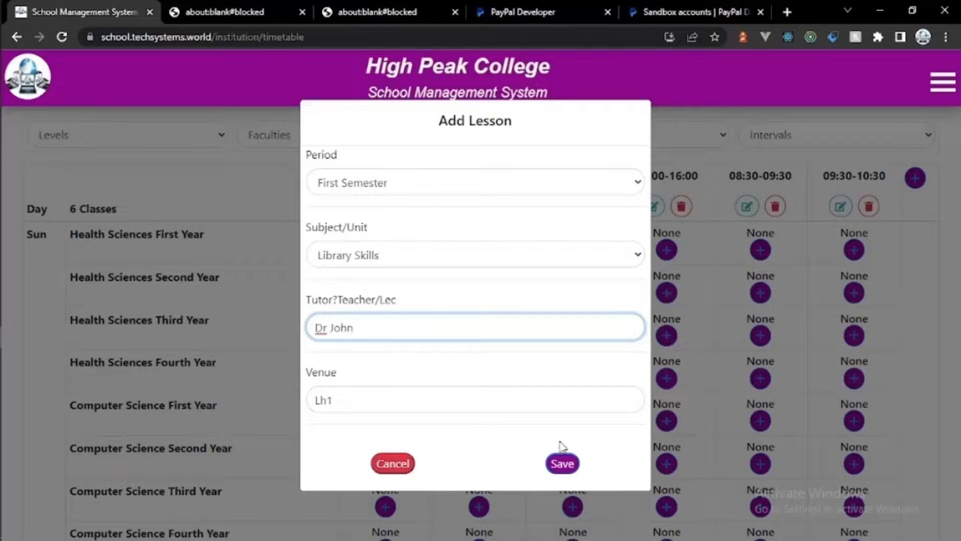
pyautogui.click(562, 461)
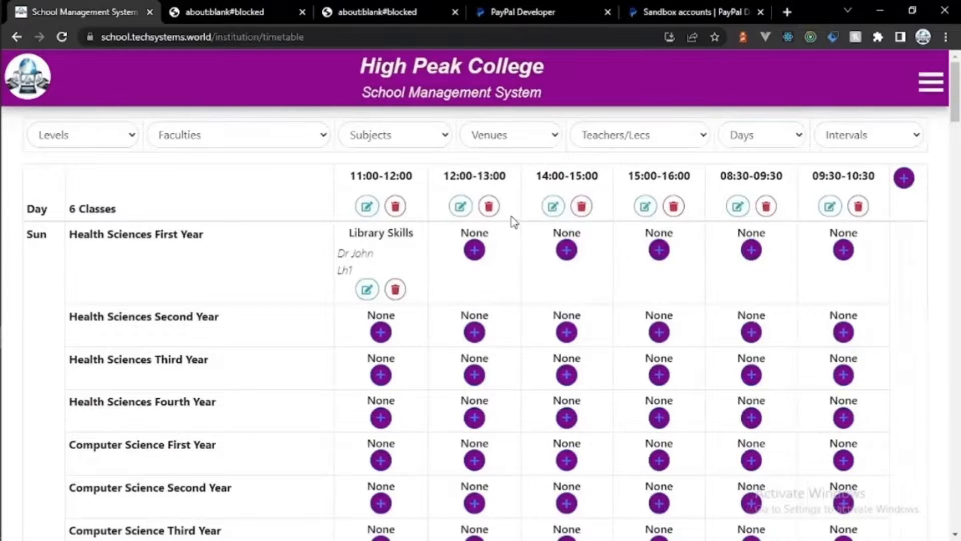
pyautogui.click(474, 250)
# Step: Add a First Semester Library Skills lesson at 12:00–13:00 with a tutor and venue Lh 2
pyautogui.click(457, 188)
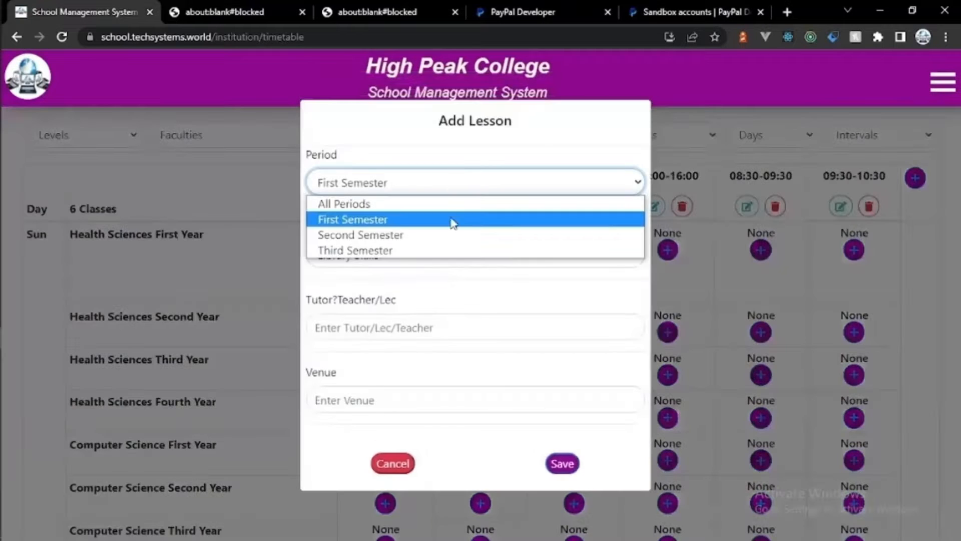
pyautogui.click(451, 219)
pyautogui.click(446, 254)
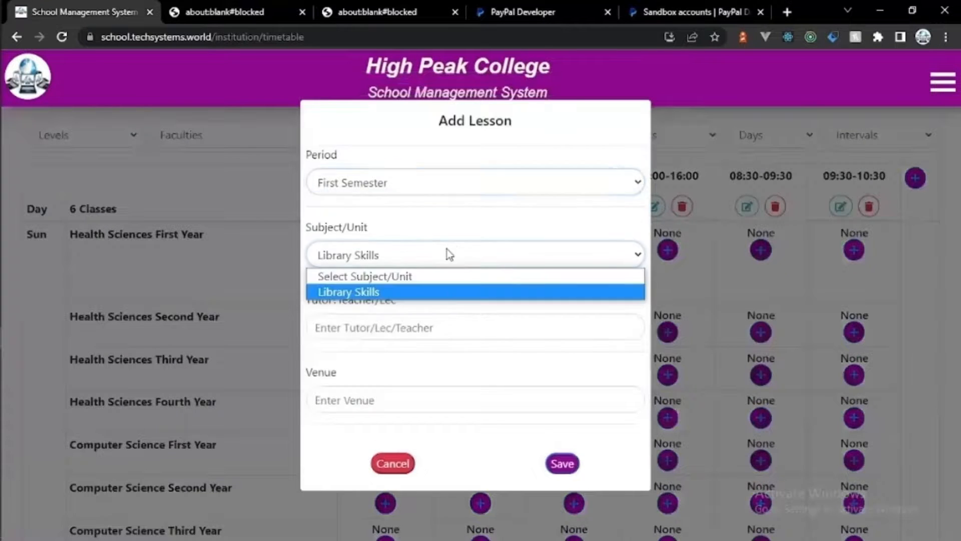
pyautogui.click(431, 292)
pyautogui.click(427, 328)
pyautogui.write('Dr Loise')
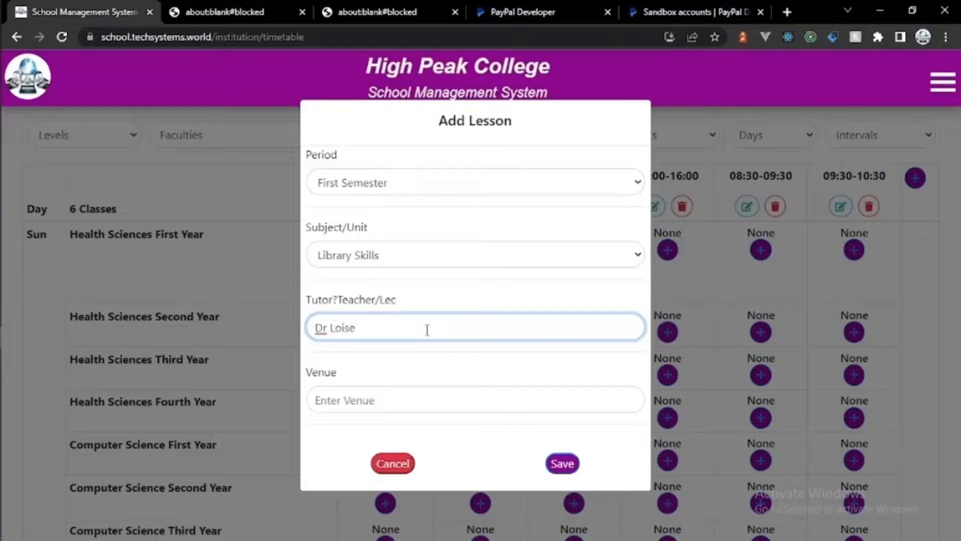
pyautogui.click(401, 412)
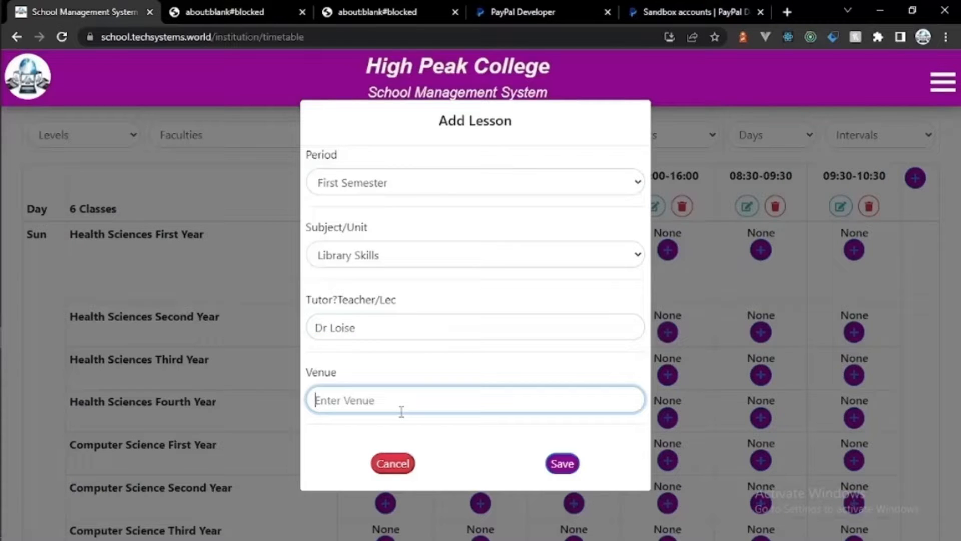
pyautogui.write('Lh 2')
pyautogui.click(563, 463)
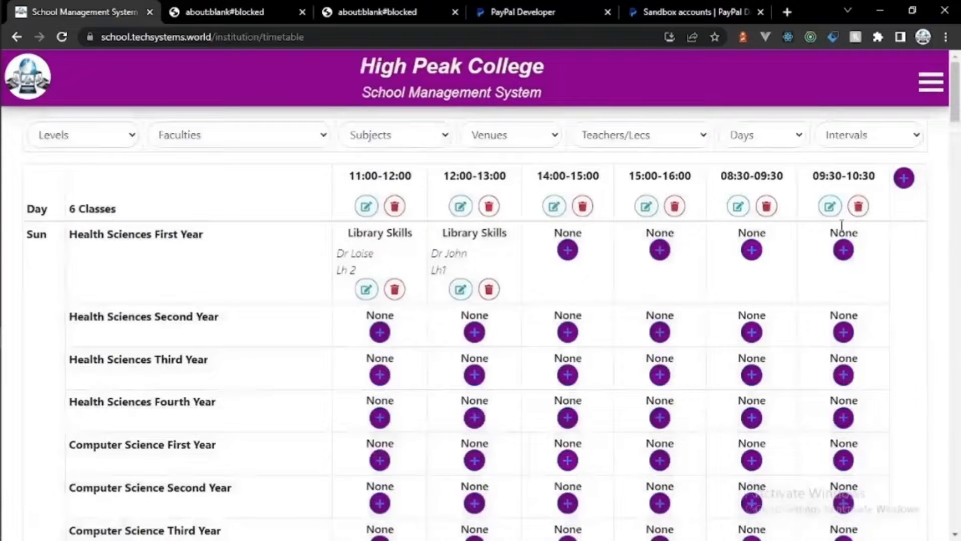
# Step: Check the subject and faculty filters, then filter the timetable to the second tutor's lessons
pyautogui.scroll(-3, 841, 225)
pyautogui.scroll(3, 543, 138)
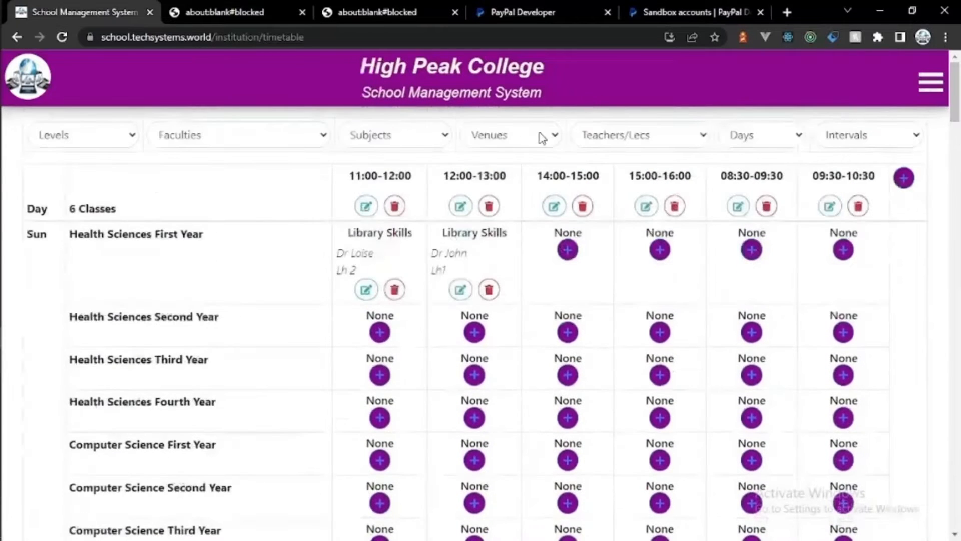
pyautogui.click(433, 134)
pyautogui.click(432, 134)
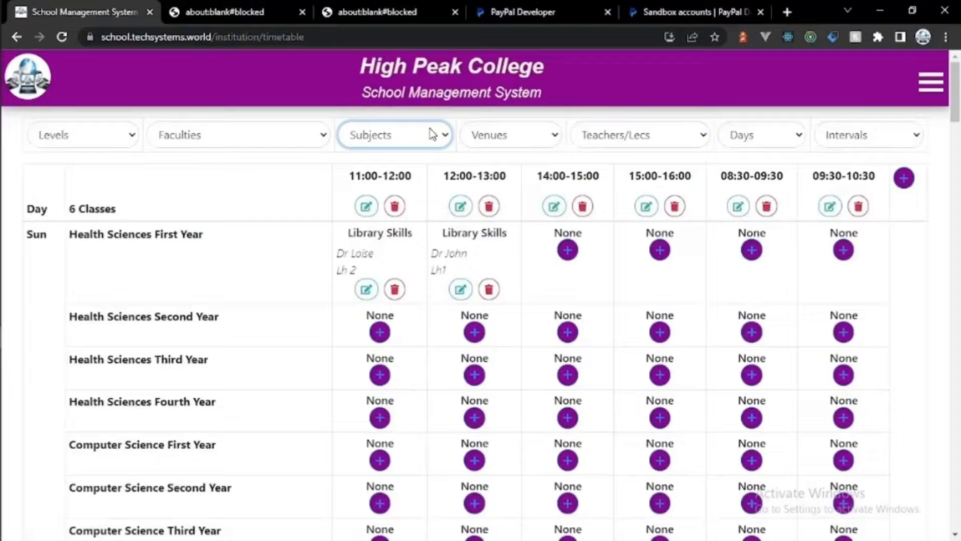
pyautogui.click(293, 135)
pyautogui.click(292, 134)
pyautogui.click(616, 132)
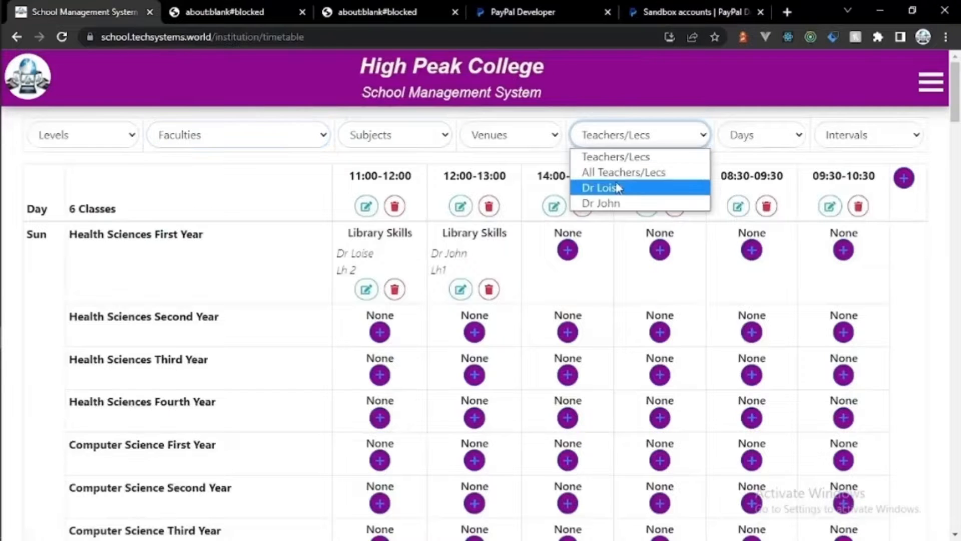
pyautogui.click(618, 187)
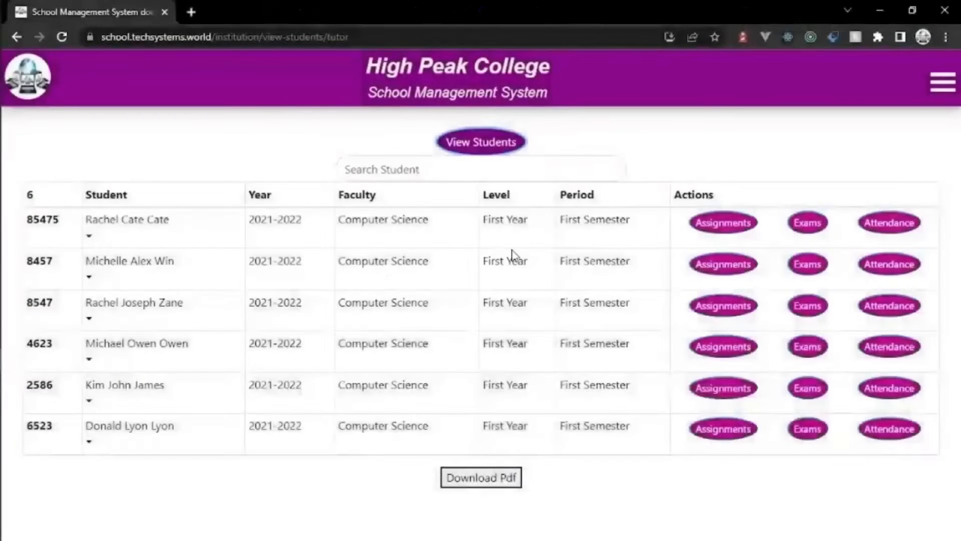
# Step: Open the school management site in a new private browsing window
pyautogui.click(106, 239)
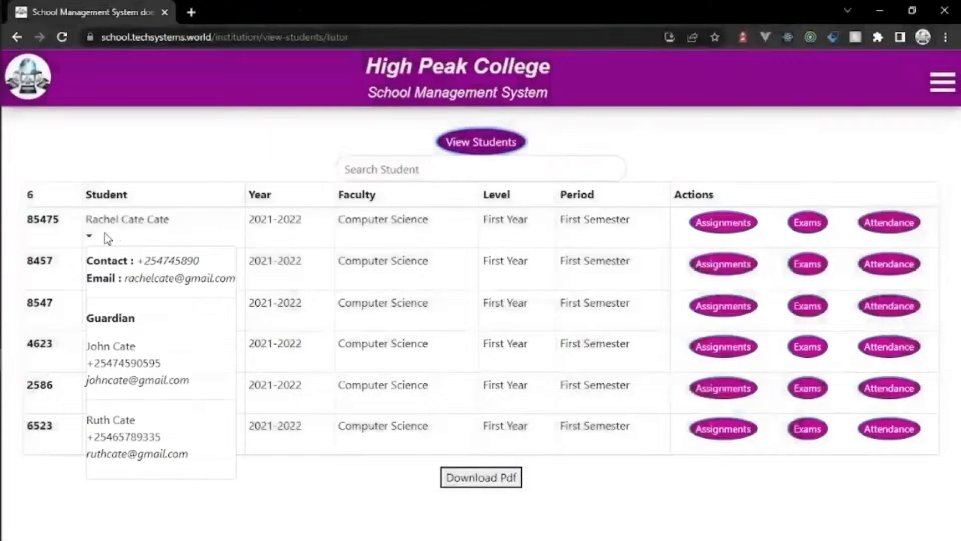
pyautogui.click(107, 239)
pyautogui.click(946, 37)
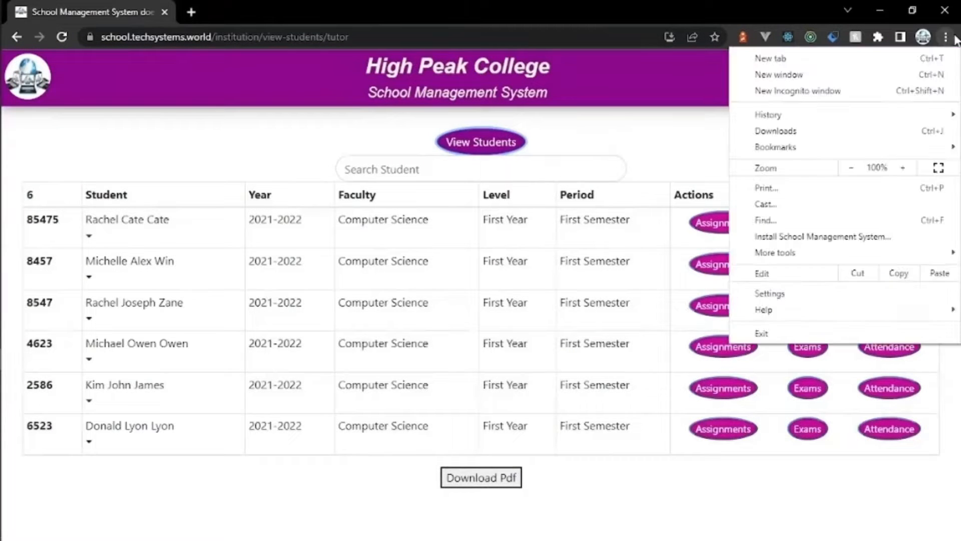
pyautogui.click(875, 89)
pyautogui.write('school.techsystems.world')
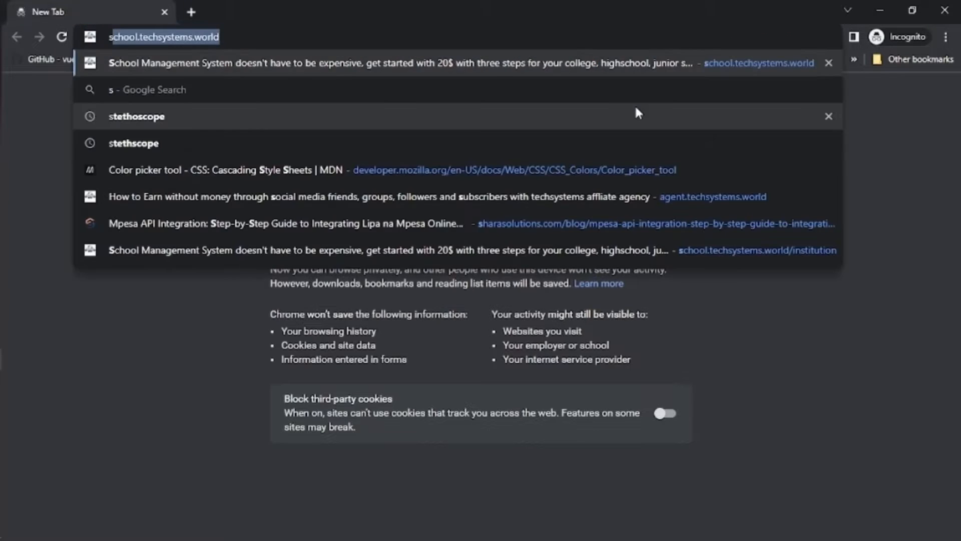
pyautogui.press('Return')
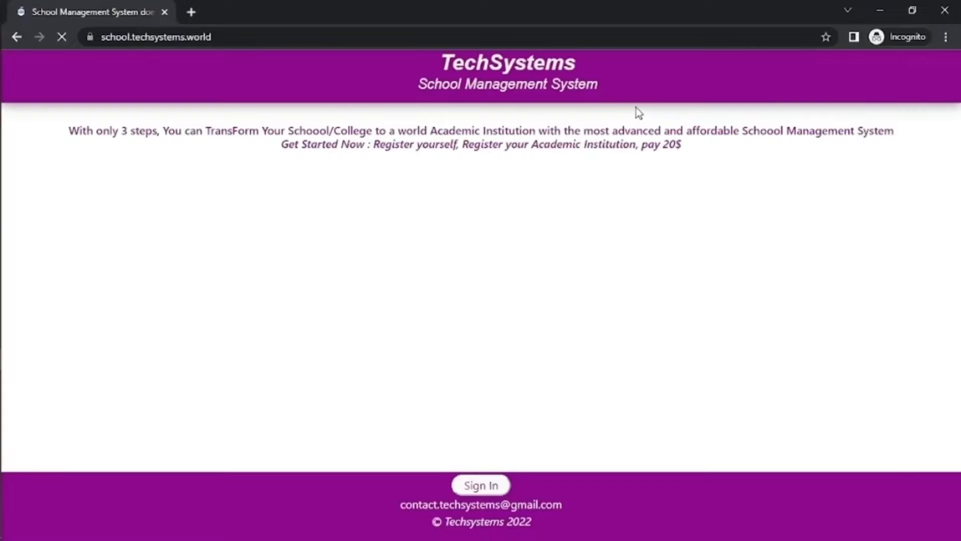
# Step: Start signing in by submitting the student's e-mail address
pyautogui.click(475, 485)
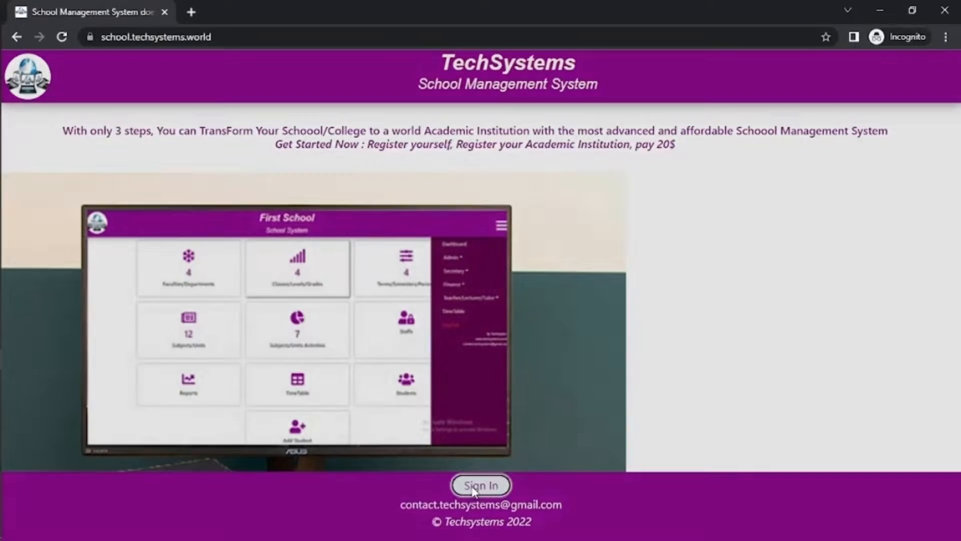
pyautogui.click(466, 347)
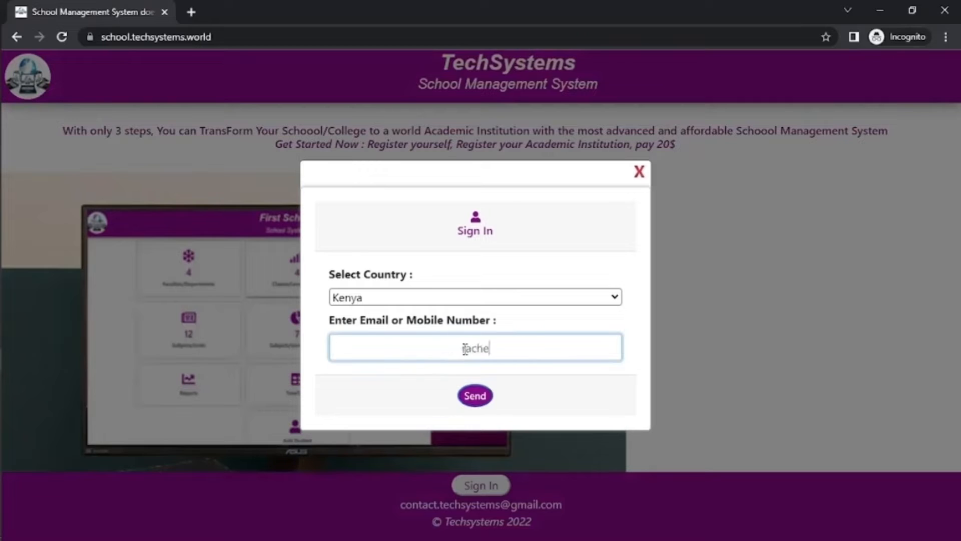
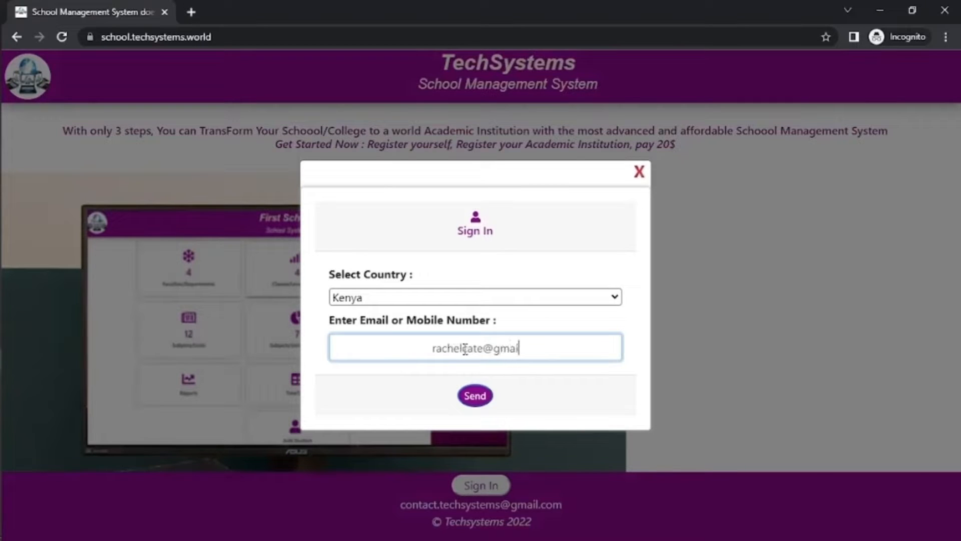
pyautogui.click(479, 399)
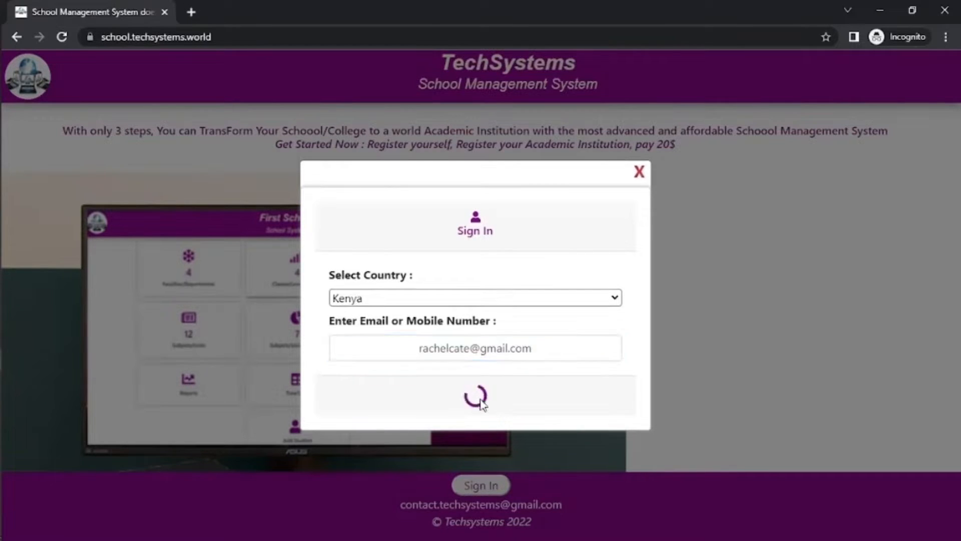
# Step: Complete the Sign Up form with the student's full name, password and confirmation
pyautogui.click(446, 263)
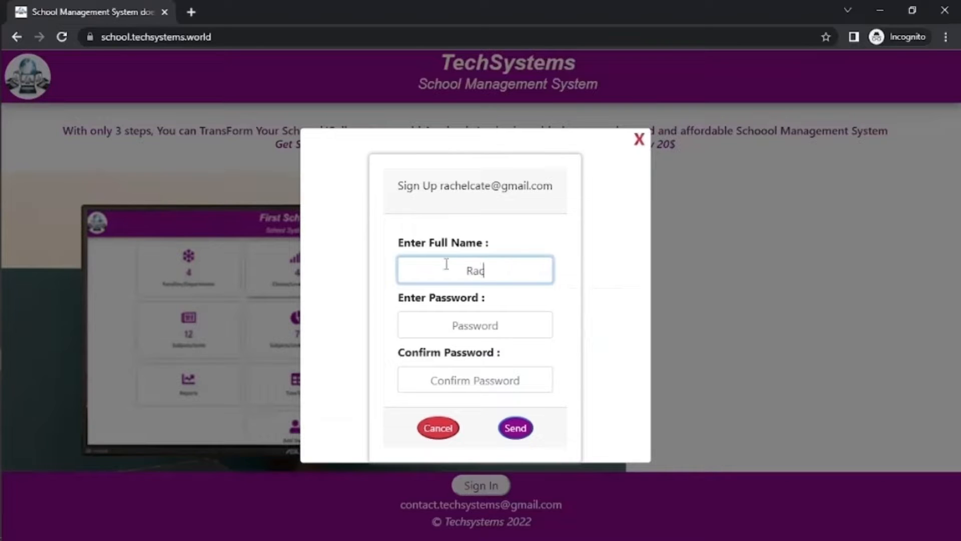
pyautogui.click(446, 325)
pyautogui.write('1234')
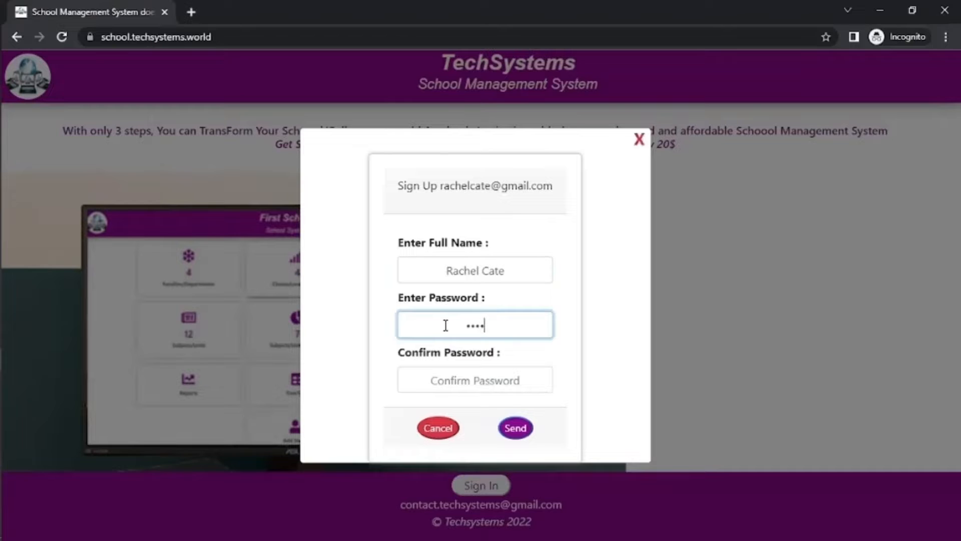
pyautogui.write('567')
pyautogui.click(457, 374)
pyautogui.write('12')
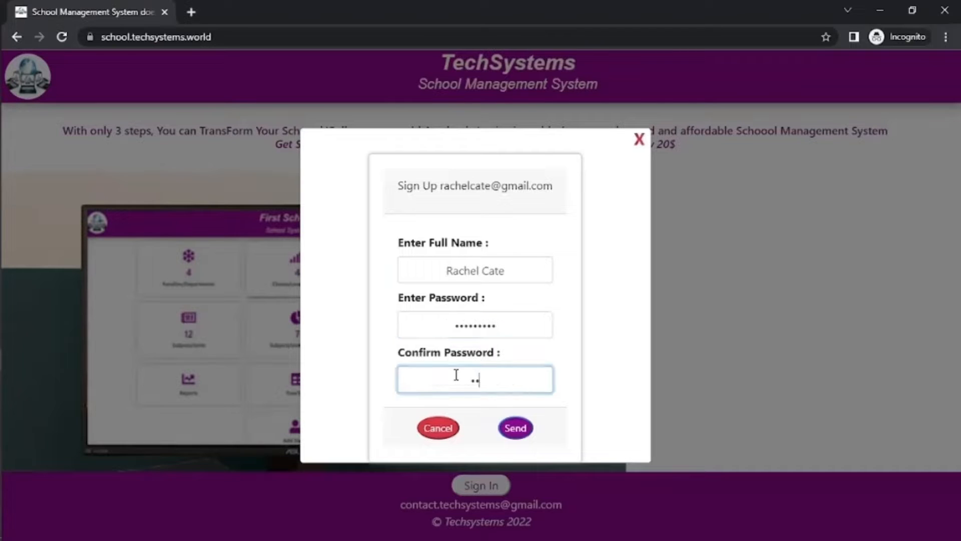
pyautogui.write('345678')
pyautogui.click(521, 436)
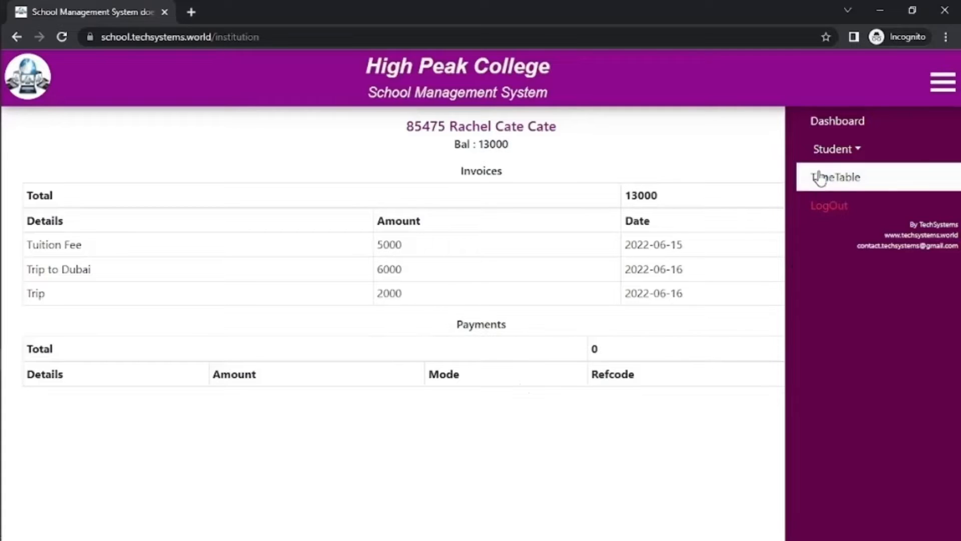
# Step: View the class timetable, then go to the student's Online Classes page
pyautogui.click(819, 156)
pyautogui.click(834, 308)
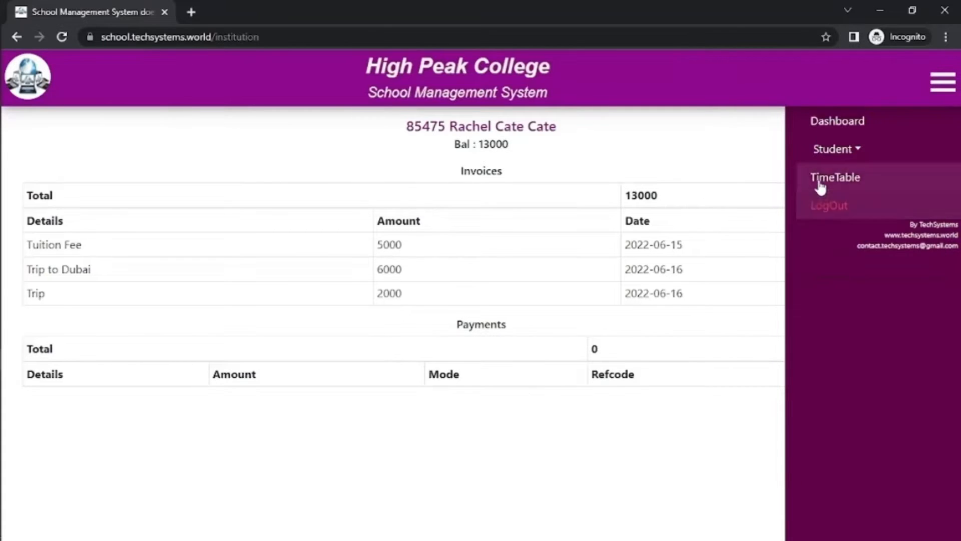
pyautogui.click(820, 184)
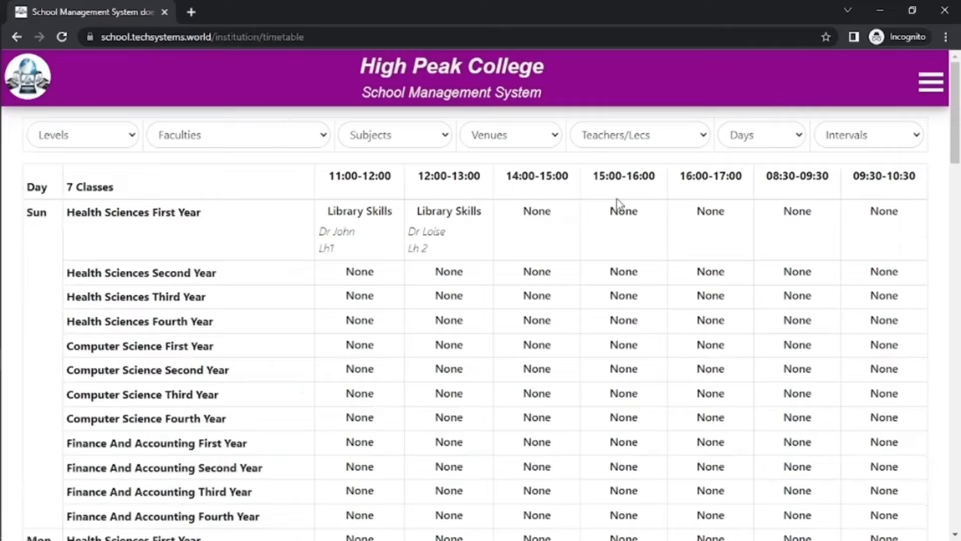
pyautogui.click(941, 84)
pyautogui.click(821, 149)
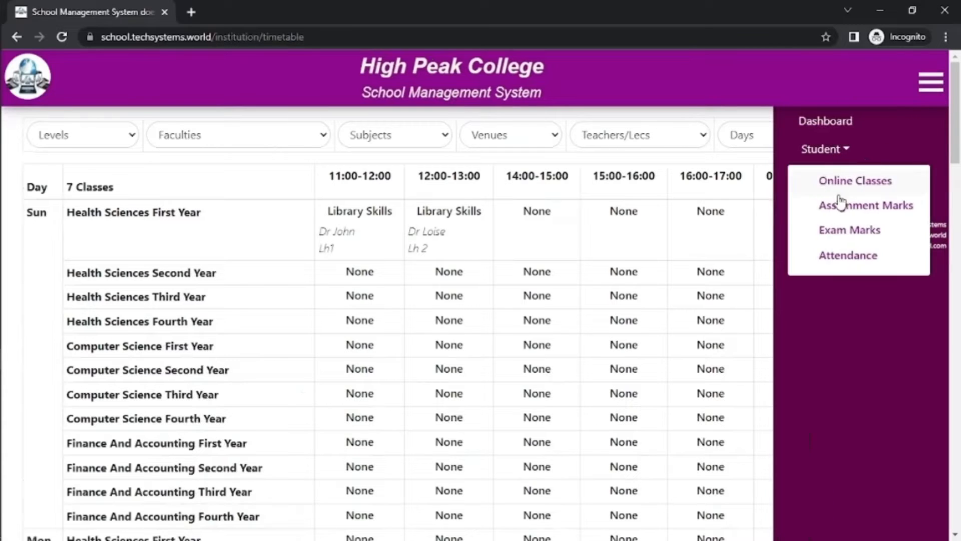
pyautogui.click(840, 181)
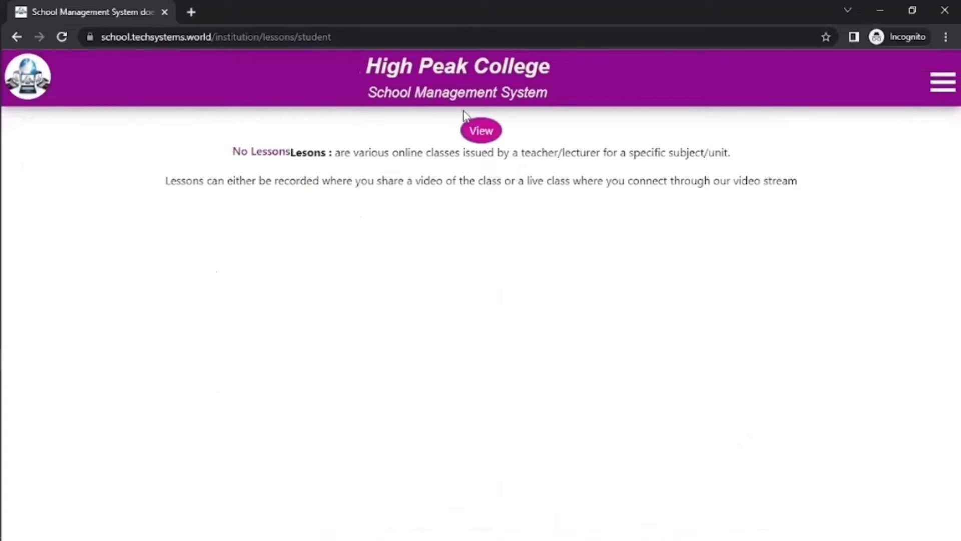
# Step: Filter online classes to First Year, First Semester, Computer Science, Library Skills and list them
pyautogui.click(480, 133)
pyautogui.click(203, 179)
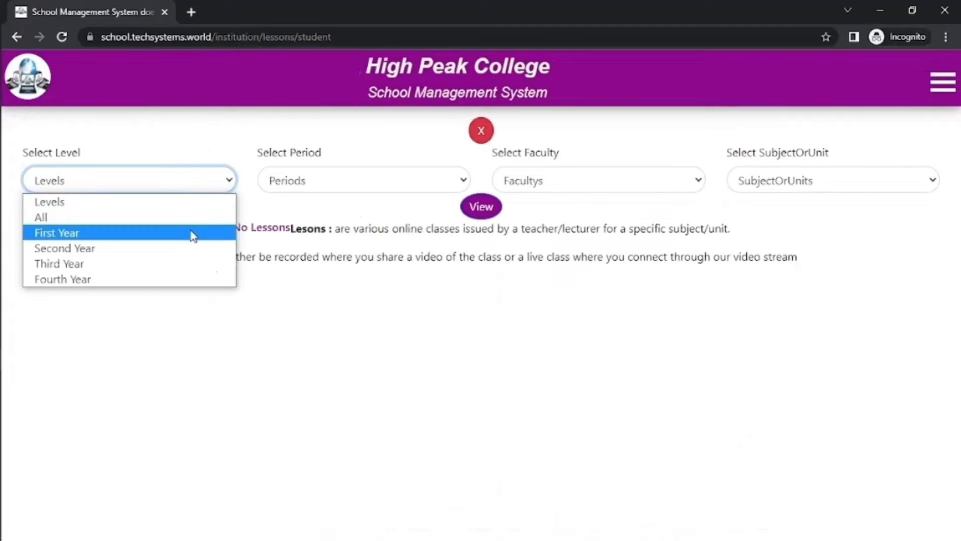
pyautogui.click(193, 234)
pyautogui.click(300, 184)
pyautogui.click(303, 234)
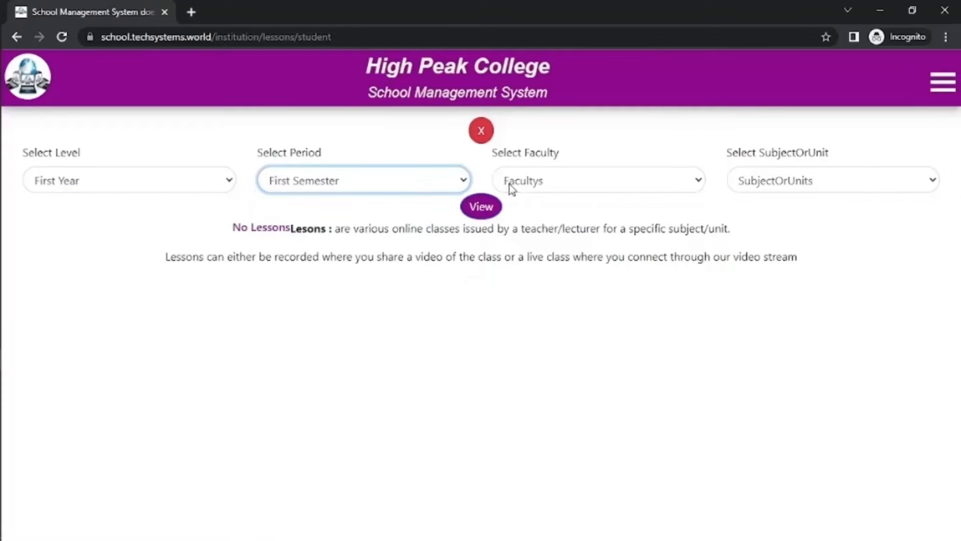
pyautogui.click(512, 186)
pyautogui.click(515, 248)
pyautogui.click(755, 179)
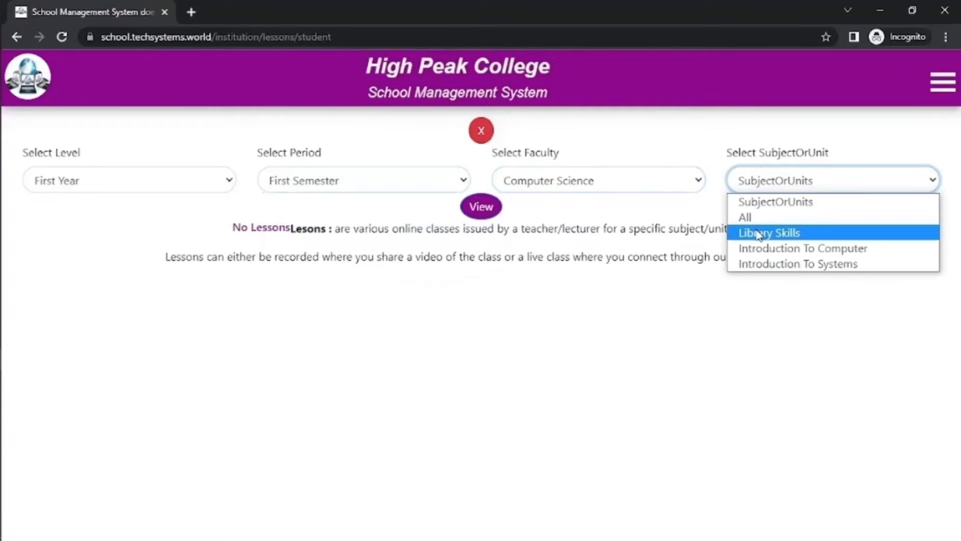
pyautogui.click(759, 234)
pyautogui.click(480, 213)
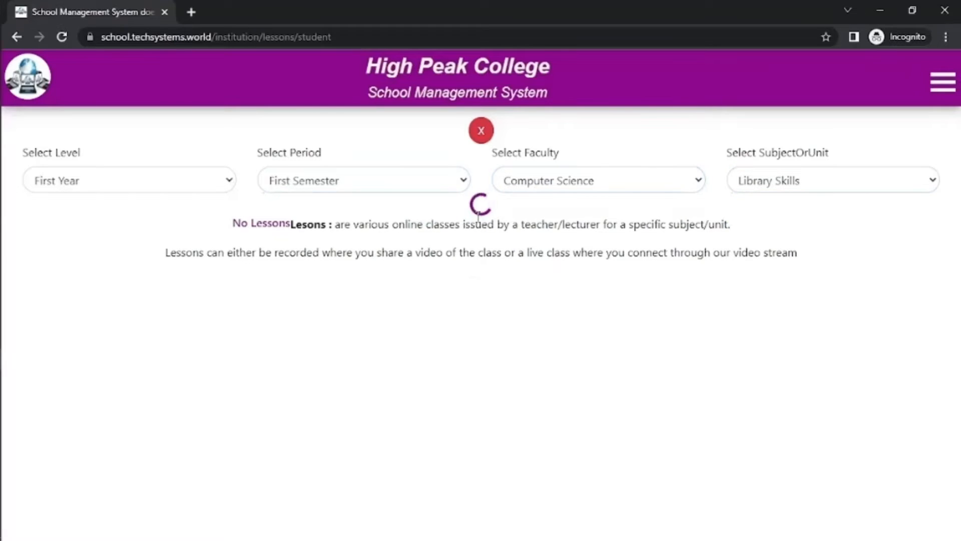
# Step: Join the Library Skills live class and send 'Hello' in the class chat
pyautogui.click(480, 266)
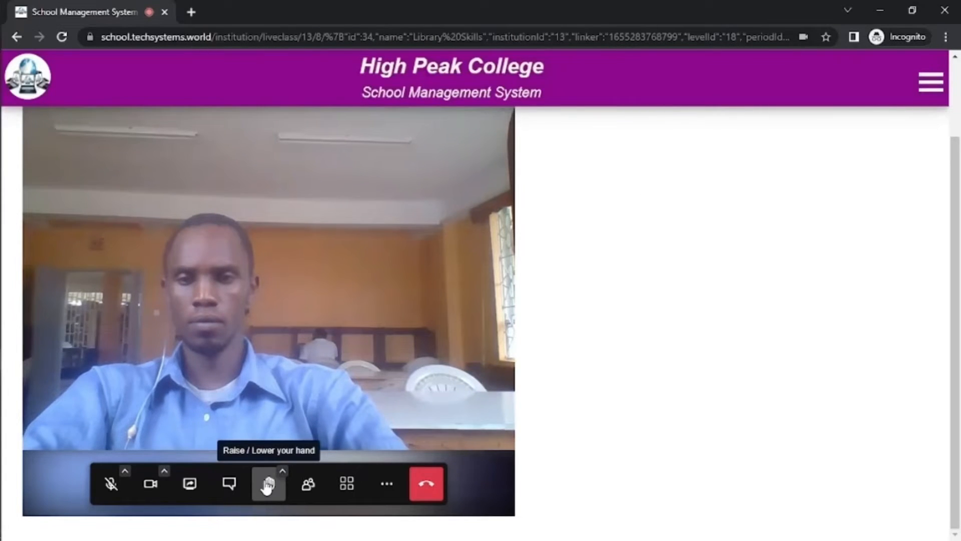
pyautogui.click(229, 484)
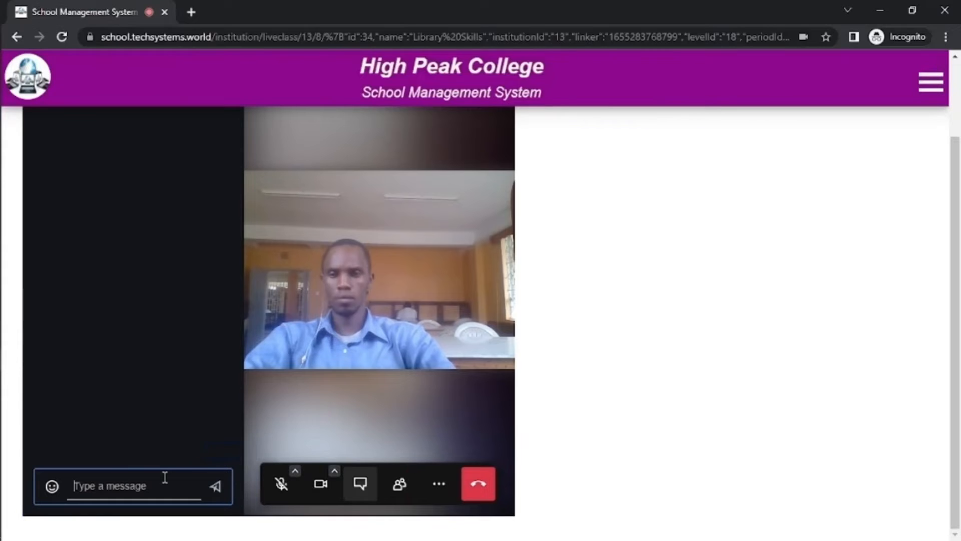
pyautogui.write('H')
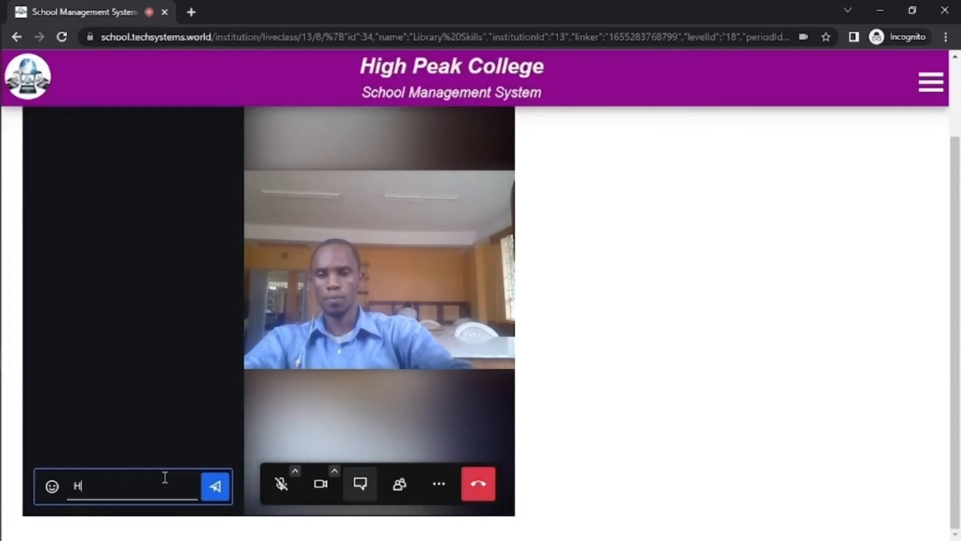
pyautogui.write('ello')
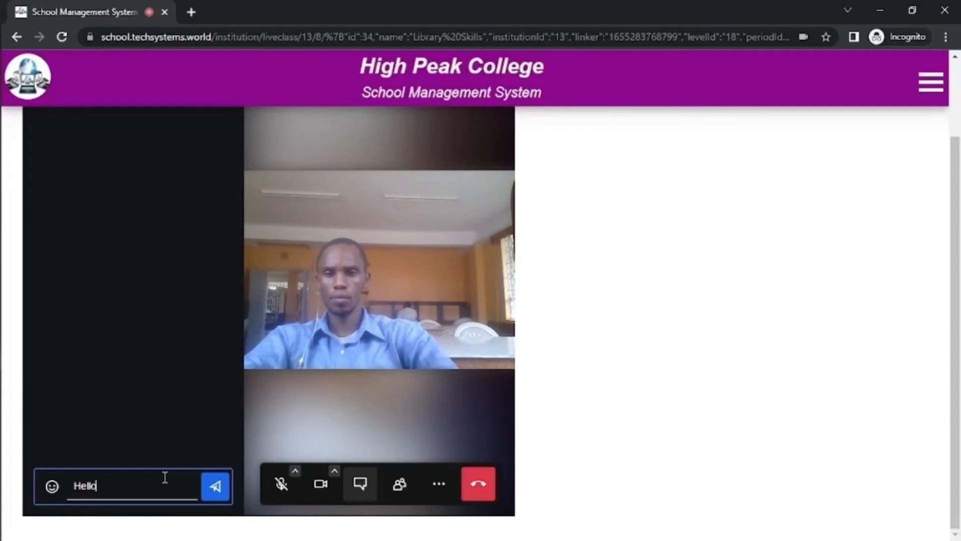
pyautogui.click(223, 485)
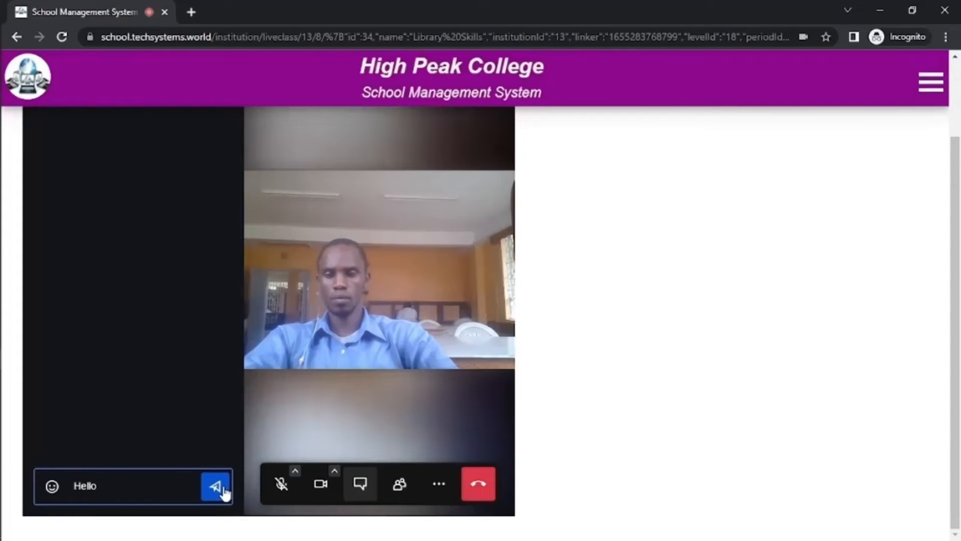
pyautogui.click(931, 82)
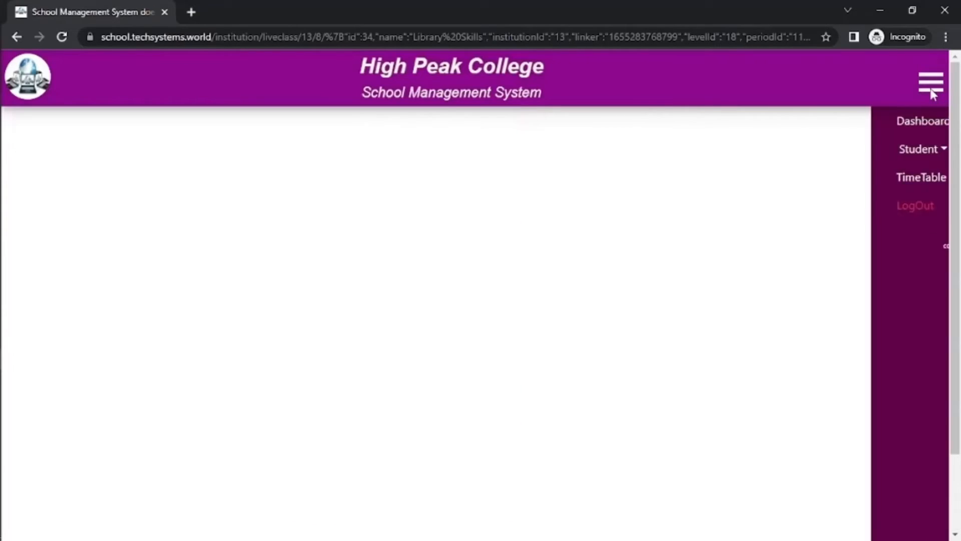
# Step: View the student's assignment marks (85% Library Skills average), then open the exam marks page
pyautogui.click(812, 149)
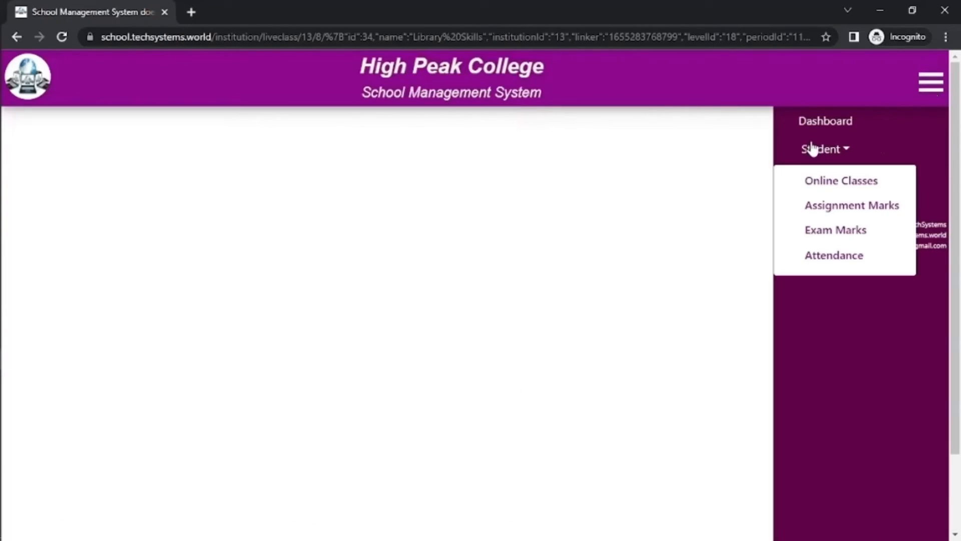
pyautogui.click(827, 209)
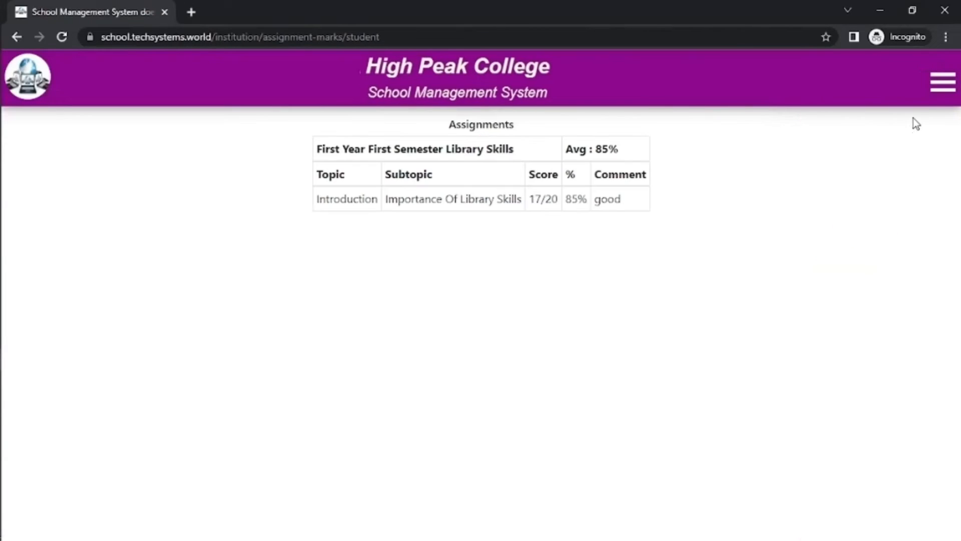
pyautogui.click(936, 83)
pyautogui.click(855, 150)
pyautogui.click(852, 232)
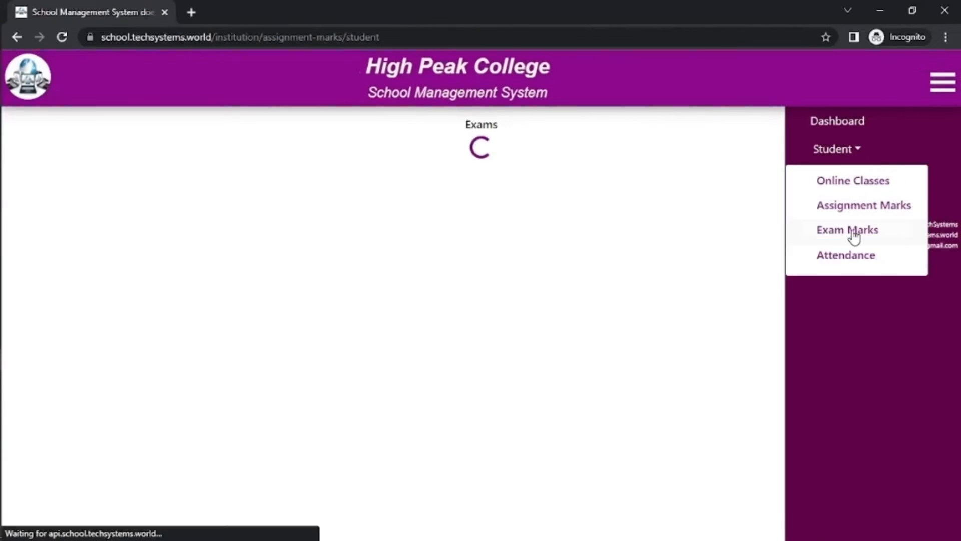